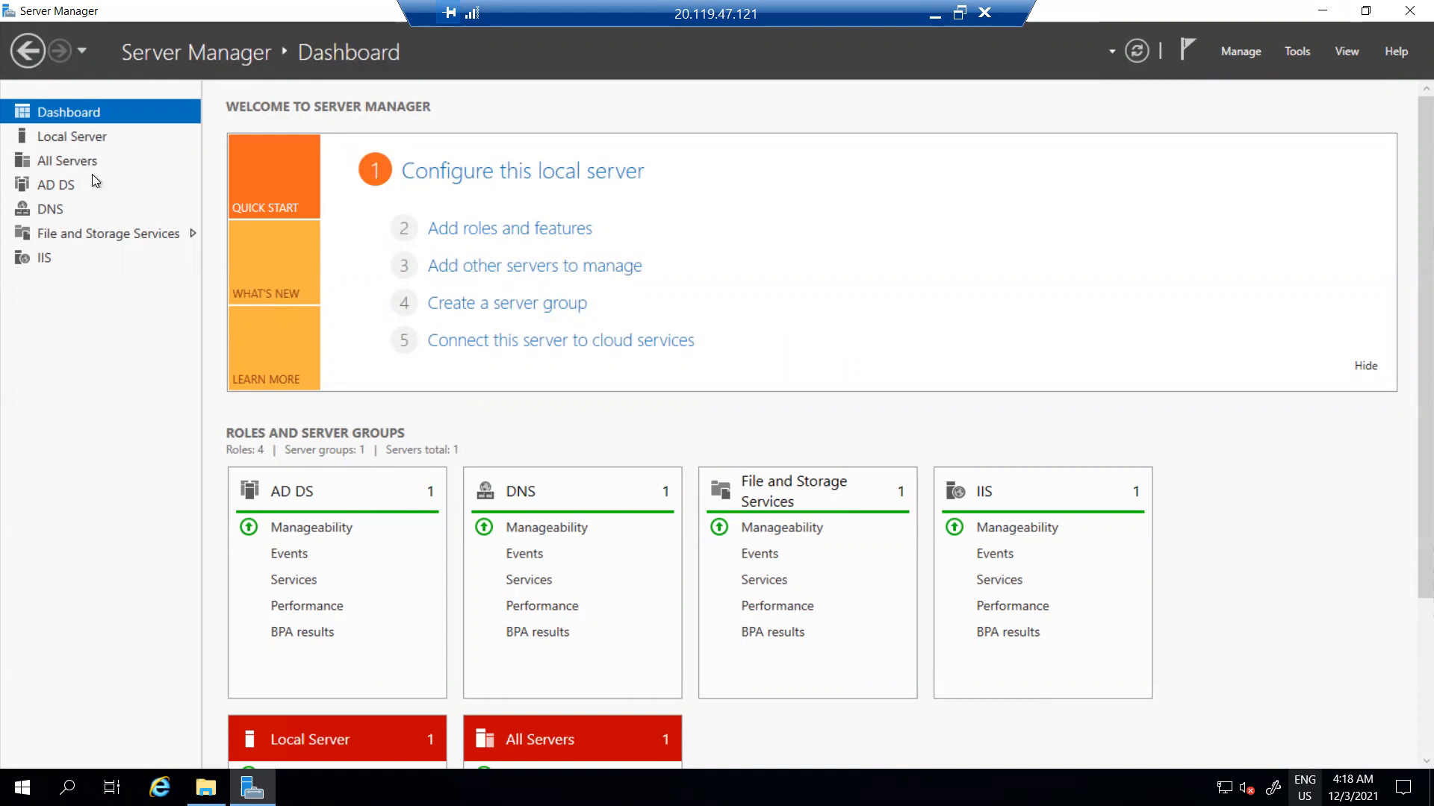
# Show the local server's properties and open Disk Management in a maximized window
pyautogui.click(65, 137)
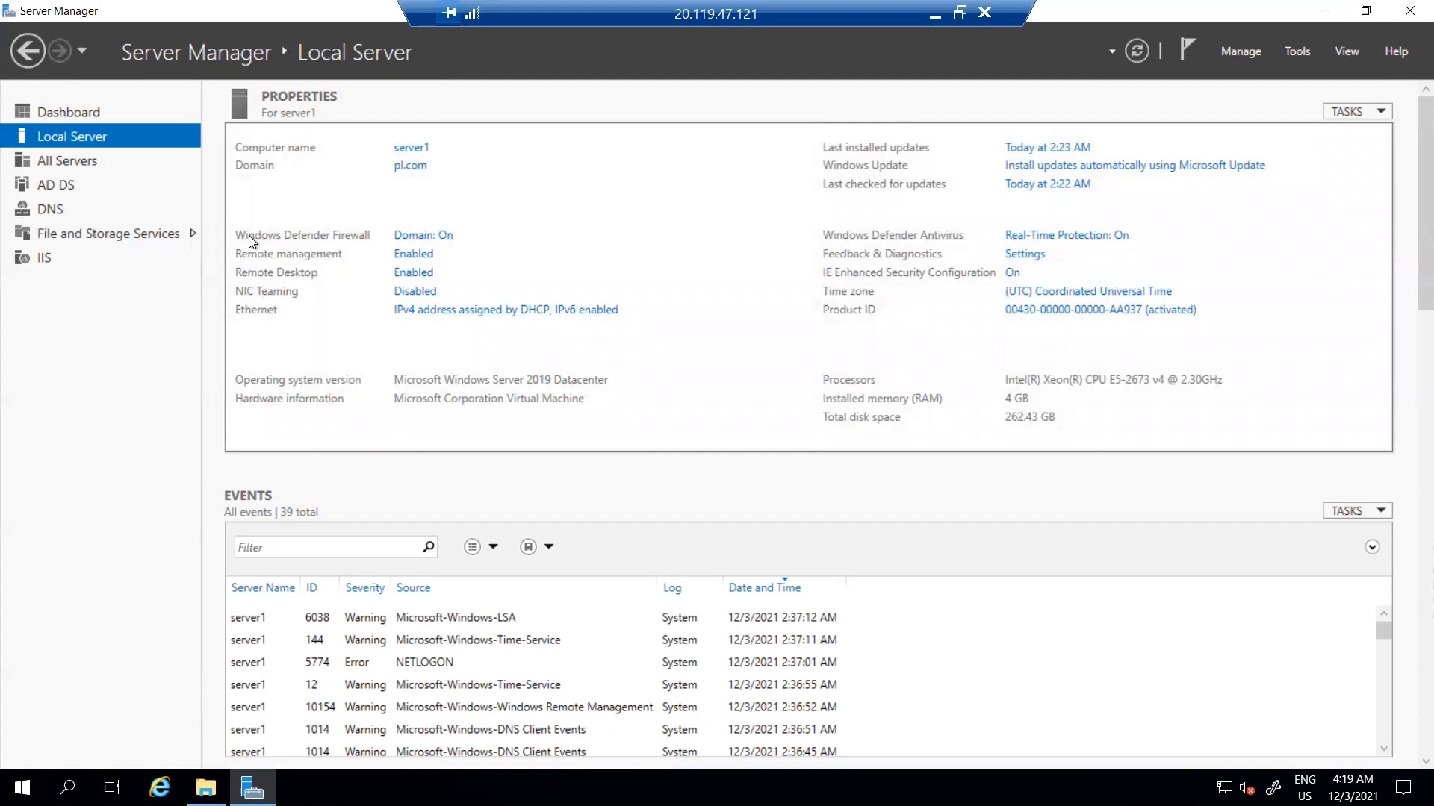
pyautogui.rightClick(21, 787)
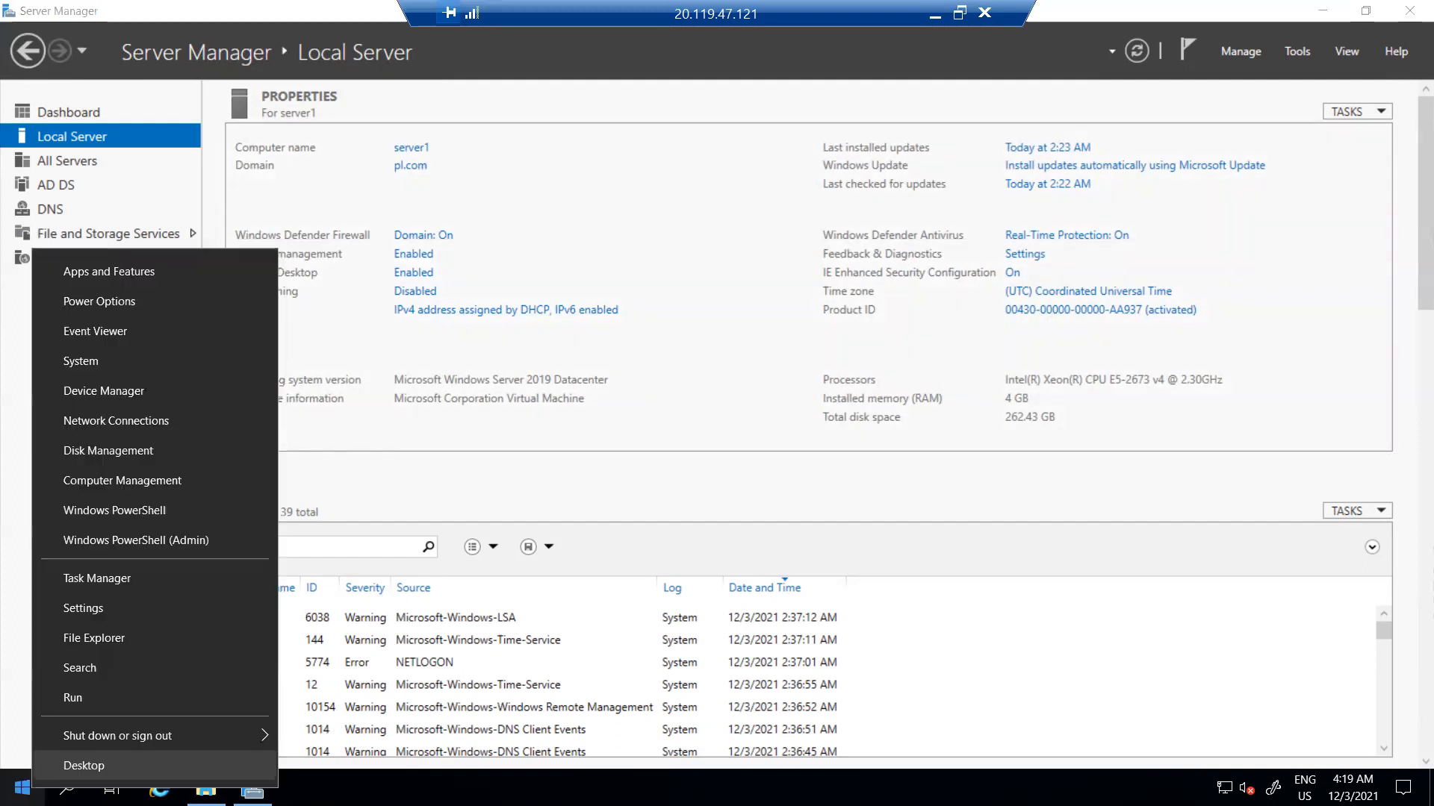
pyautogui.click(140, 454)
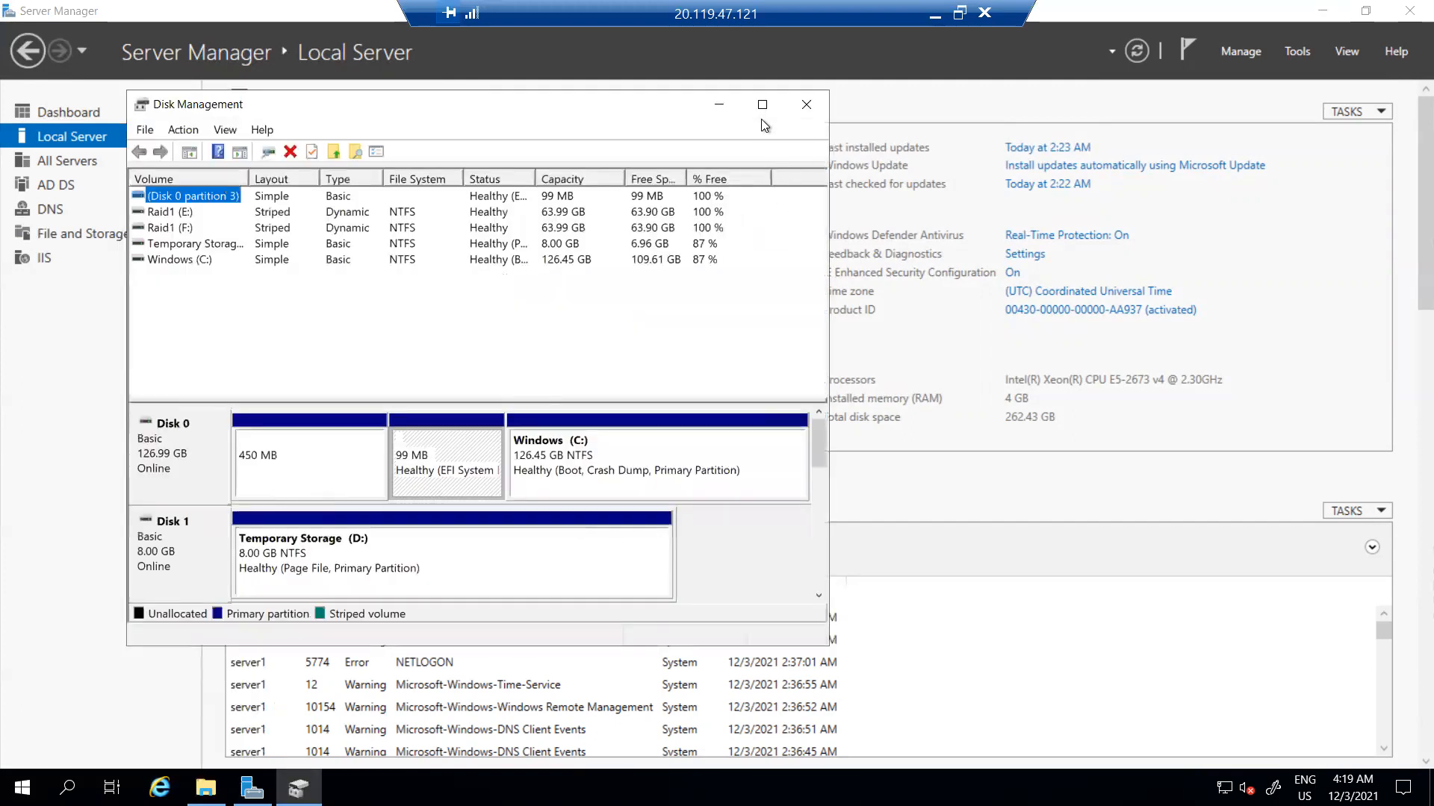
pyautogui.click(761, 104)
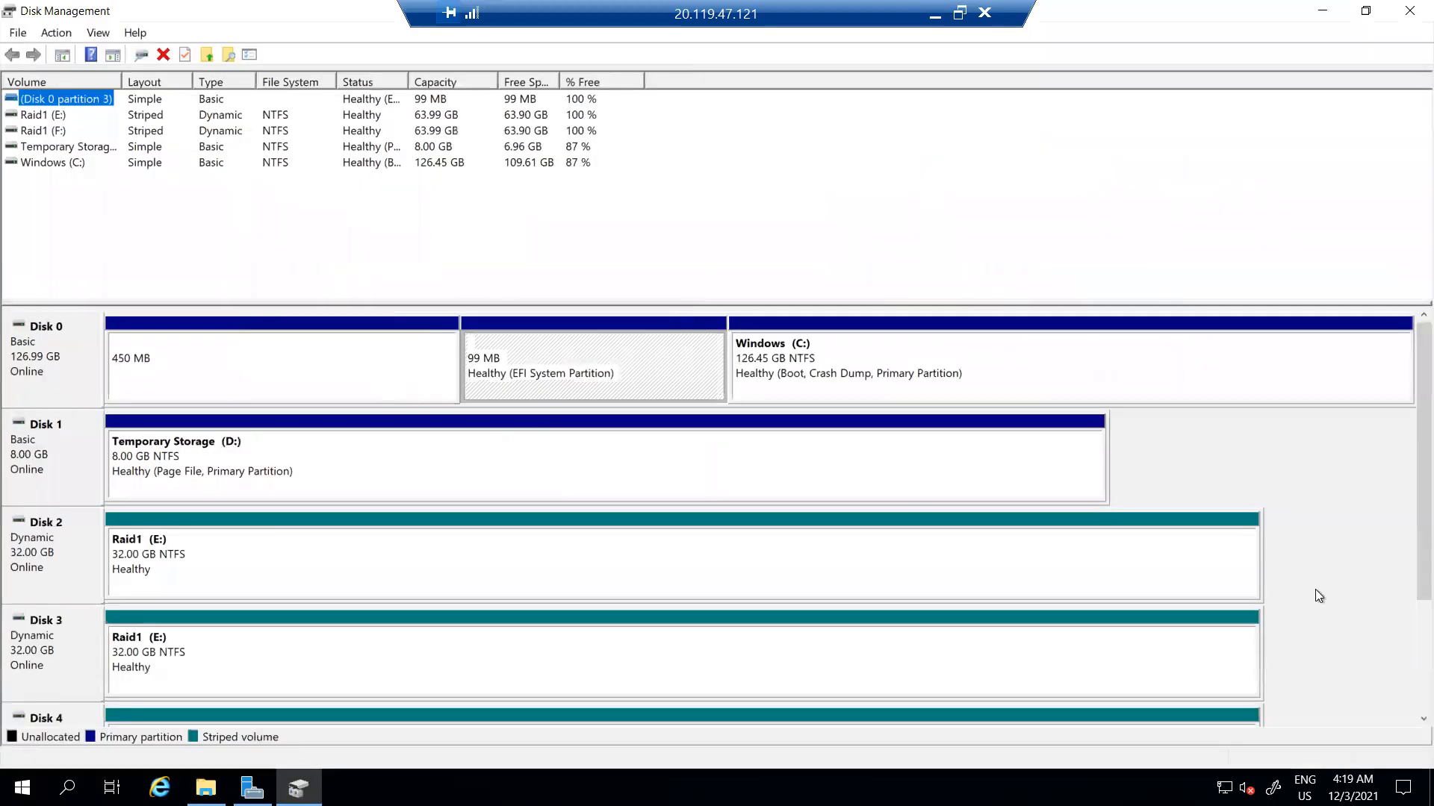
# Examine the striped Raid1 volumes E: and F: across Disks 2 to 5, and close Disk Management
pyautogui.click(1396, 541)
pyautogui.moveTo(1405, 500); pyautogui.dragTo(1407, 647)
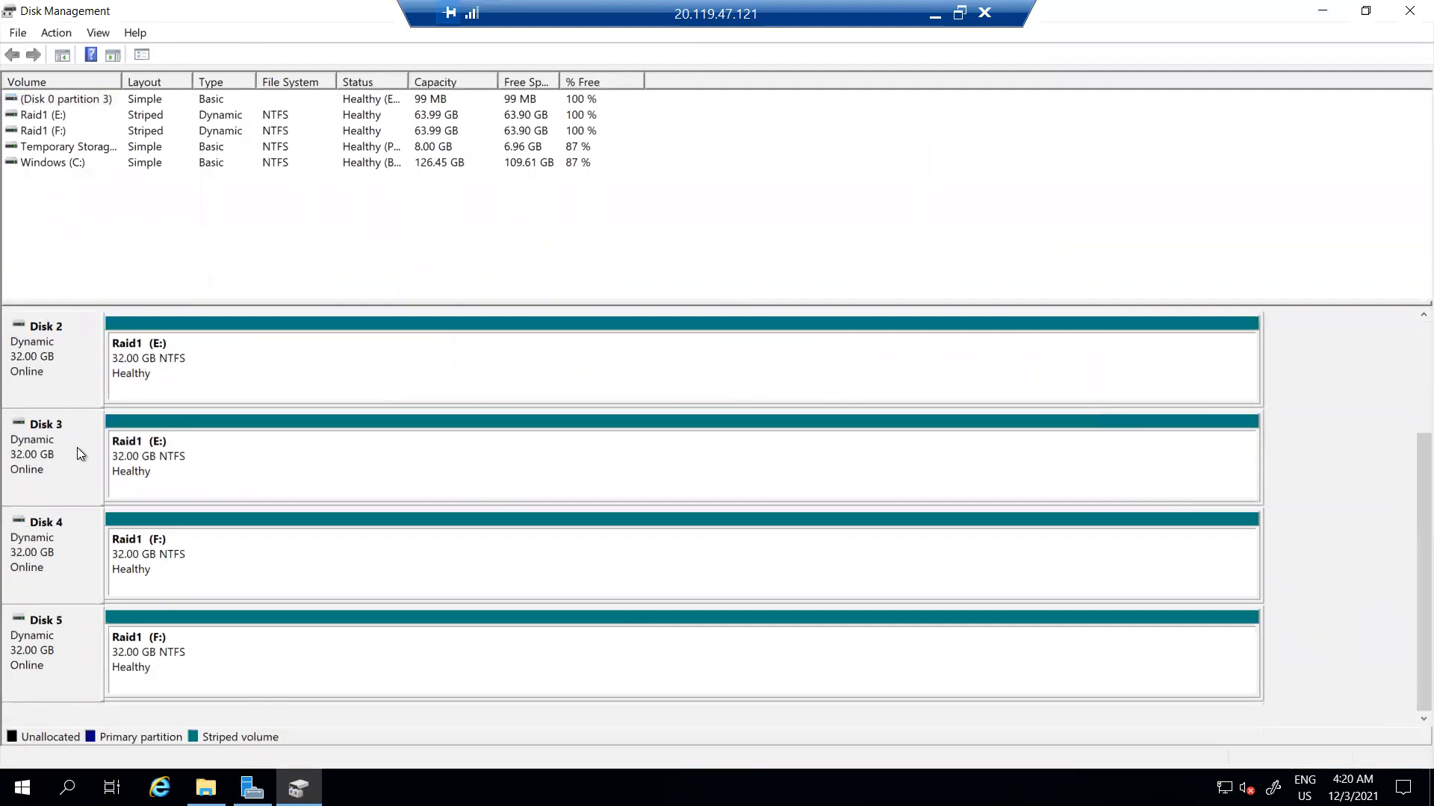
pyautogui.click(47, 122)
pyautogui.click(47, 128)
pyautogui.click(47, 121)
pyautogui.click(47, 127)
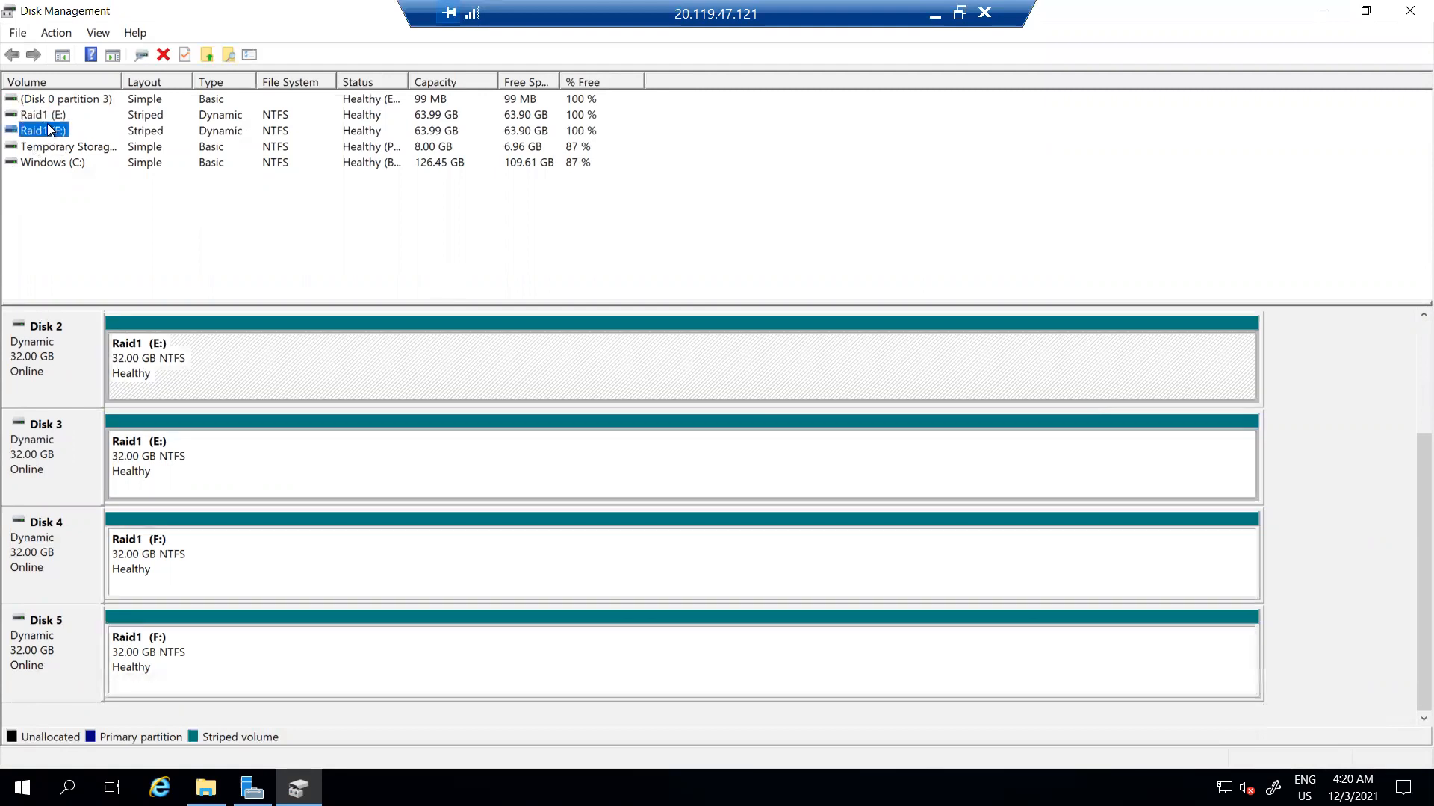
pyautogui.click(405, 222)
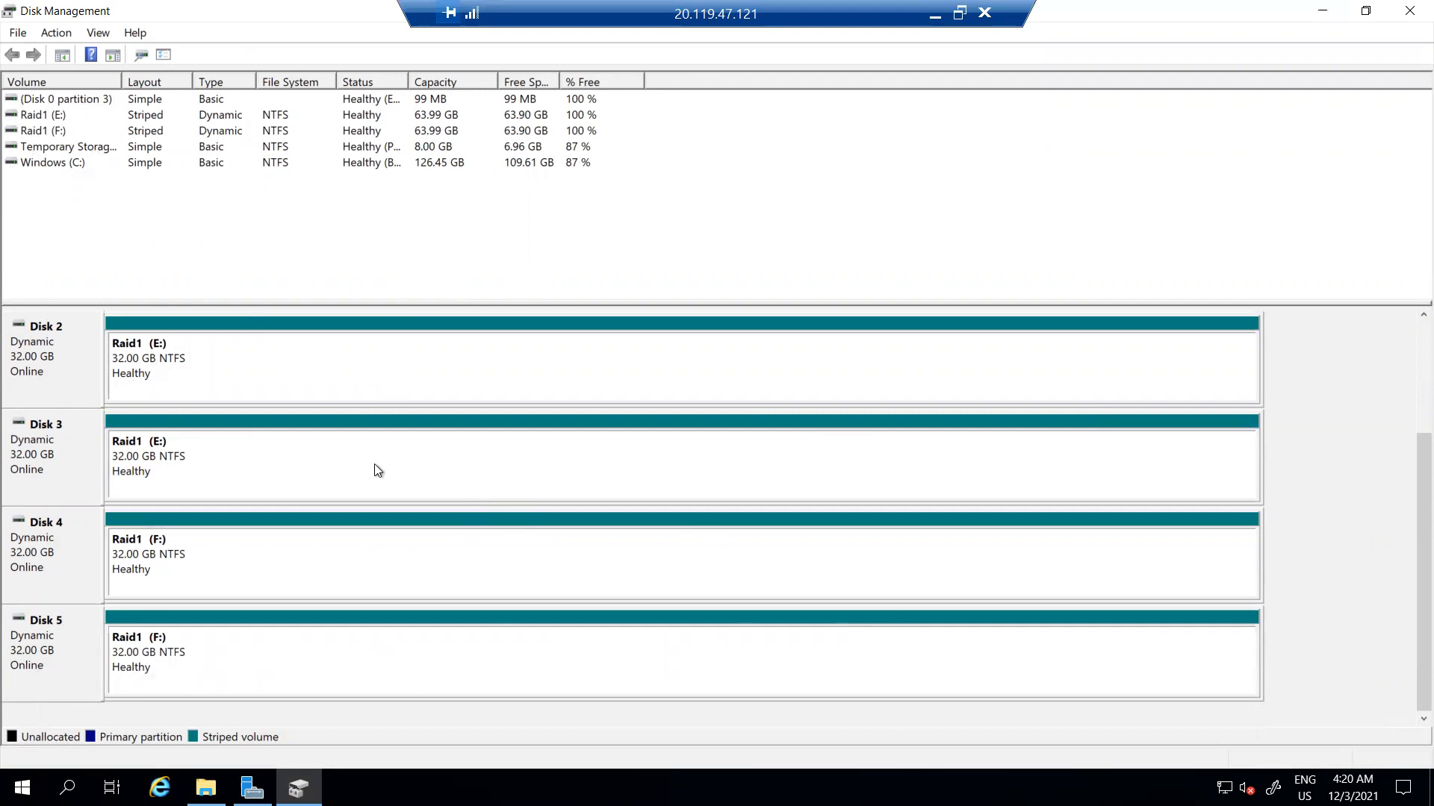
pyautogui.click(1408, 18)
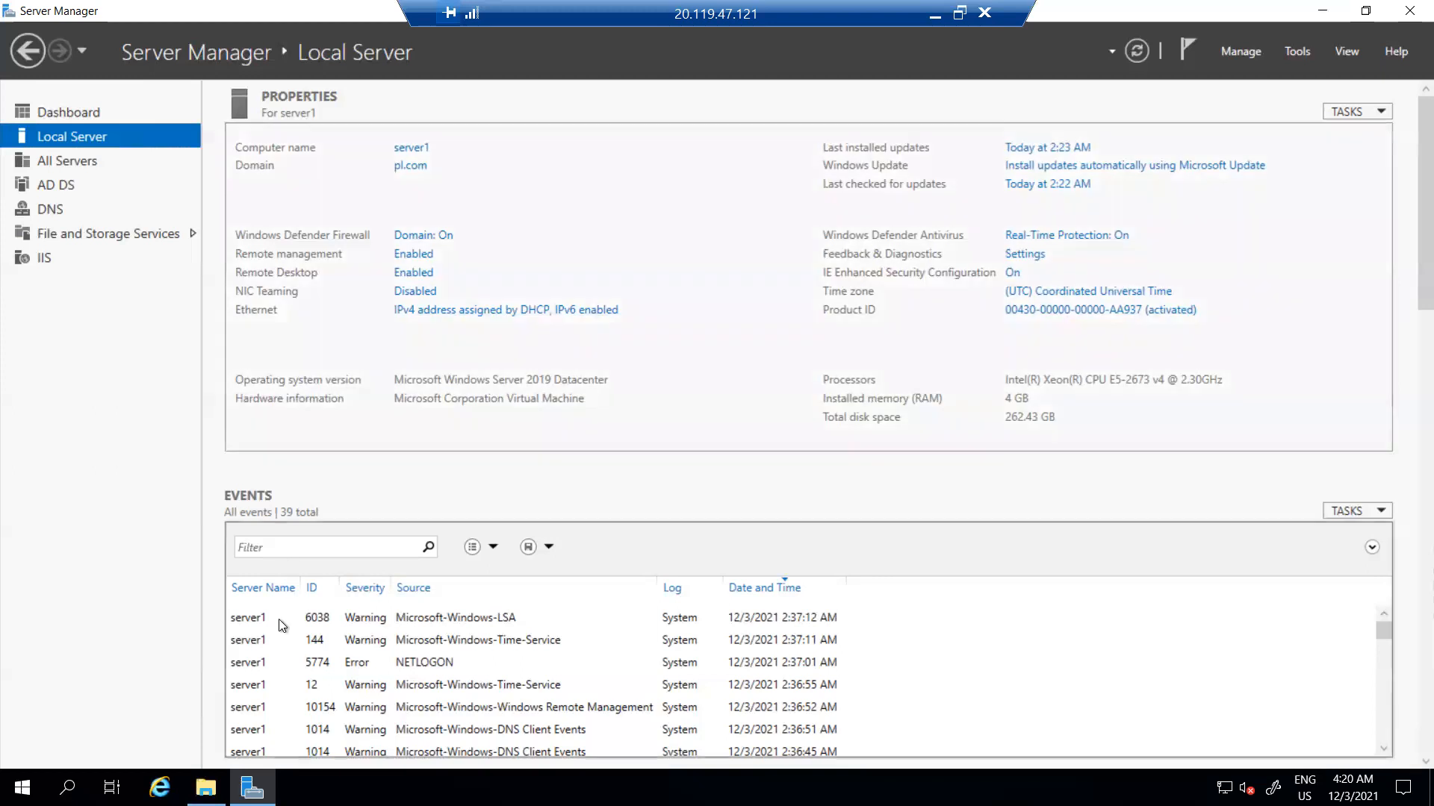
# Open the Shares list in File and Storage Services and review the Support share's general properties, settings and permissions
pyautogui.click(82, 235)
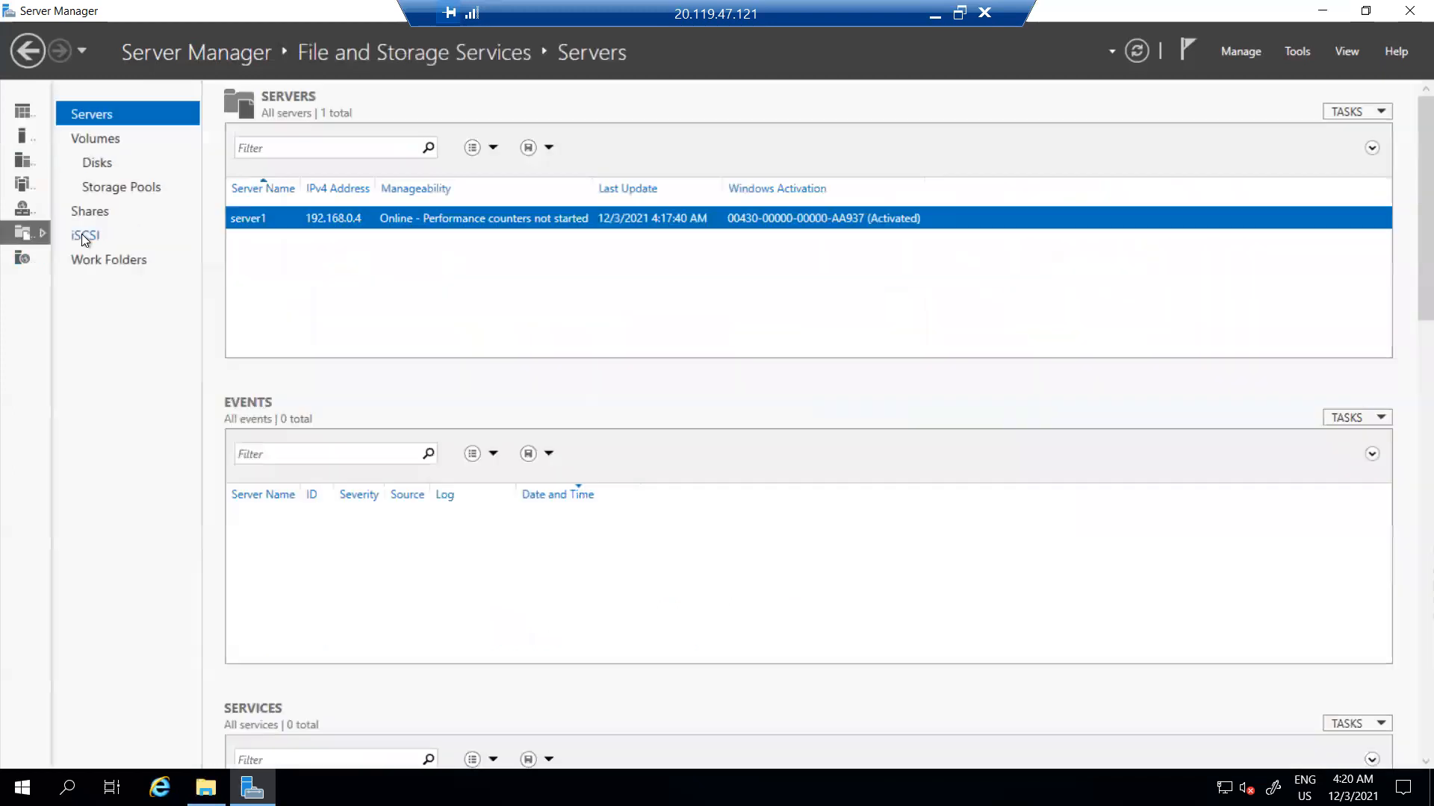
pyautogui.click(96, 212)
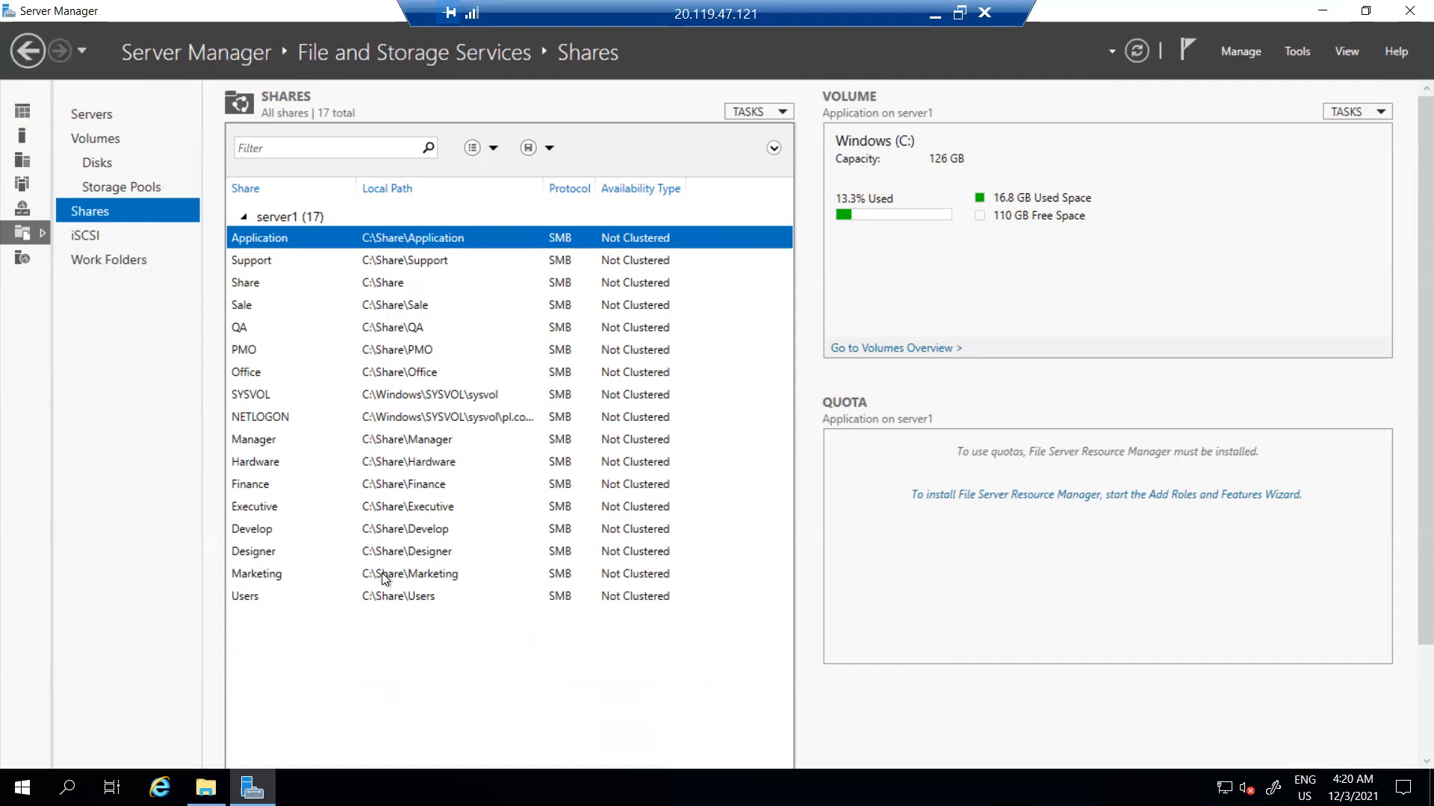
pyautogui.rightClick(236, 263)
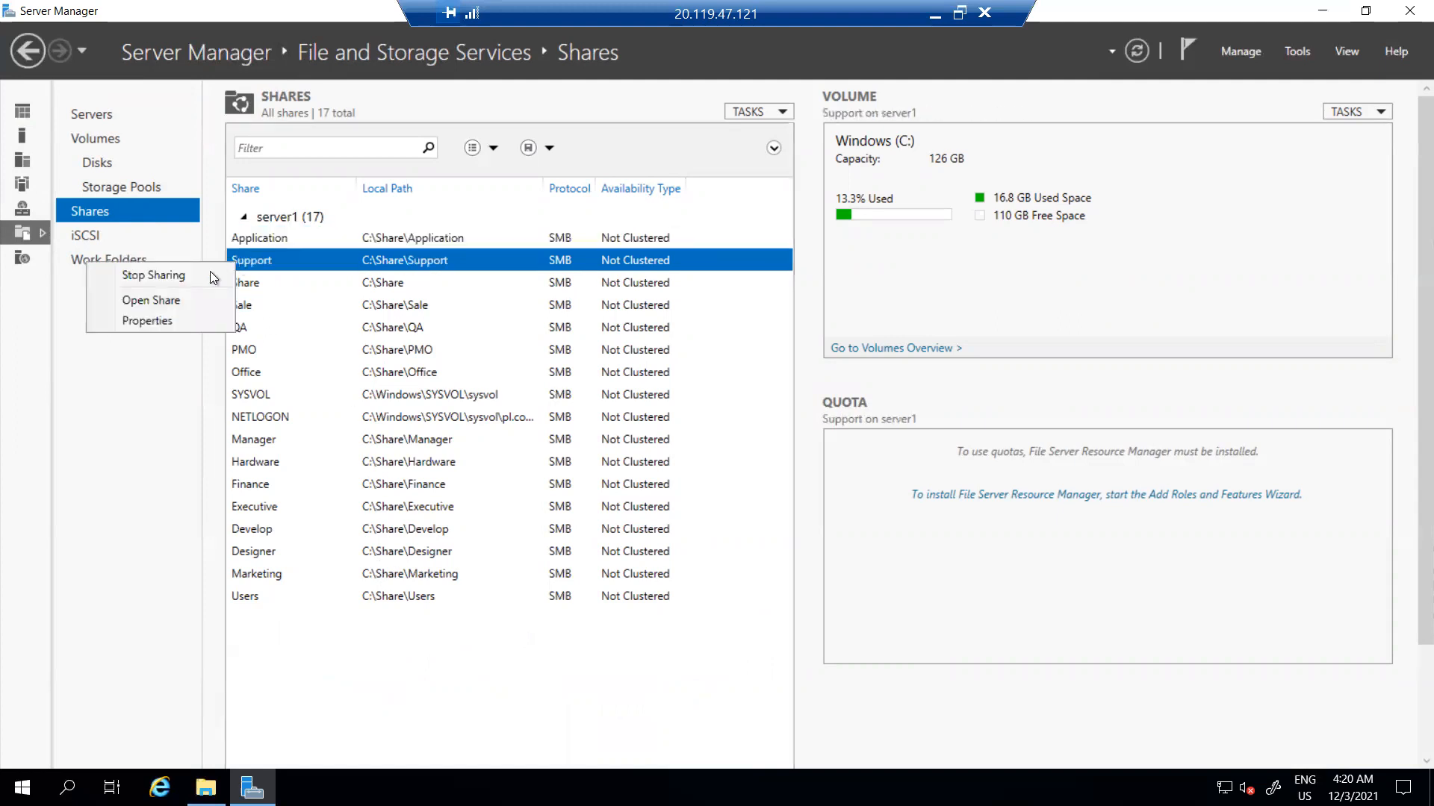
pyautogui.click(167, 323)
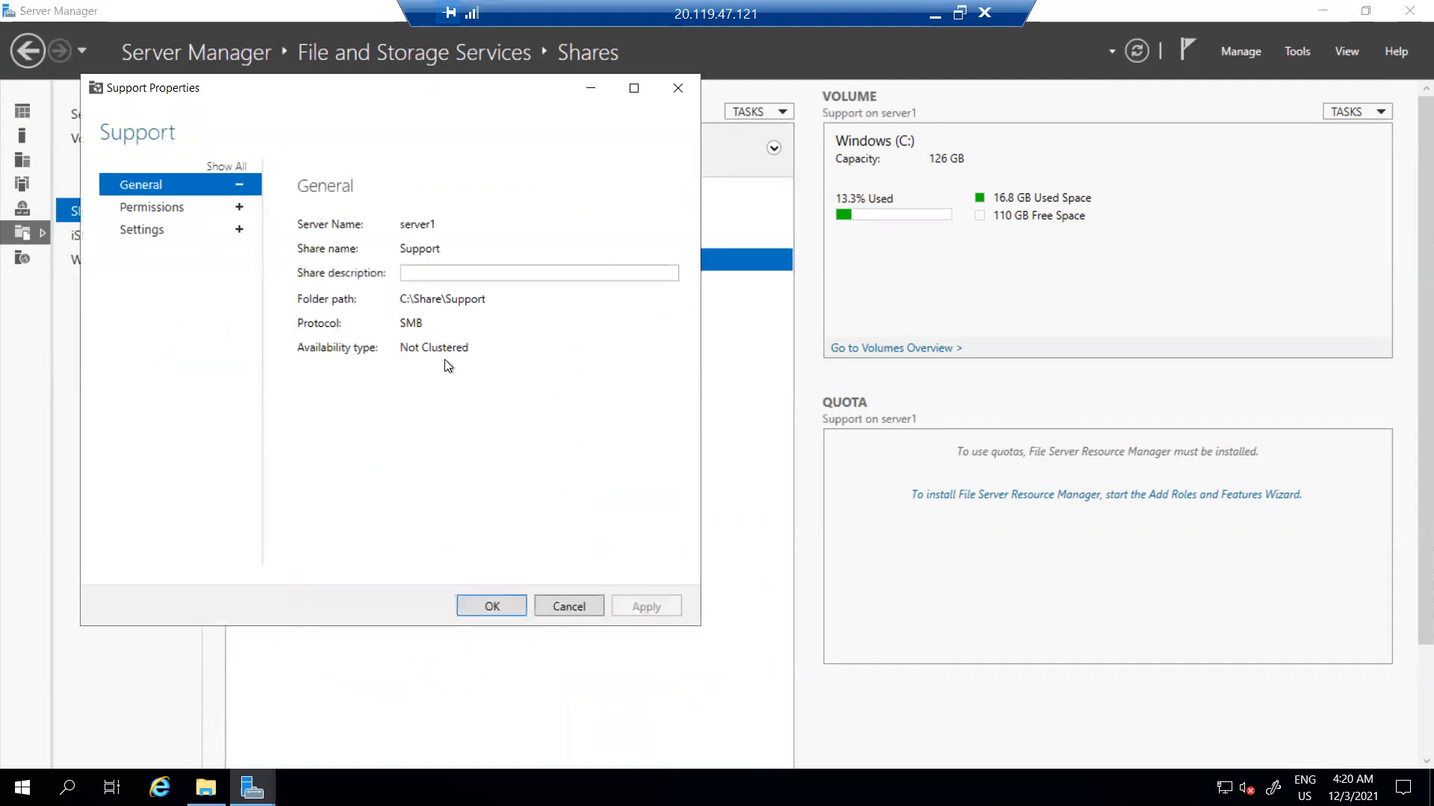
pyautogui.click(141, 236)
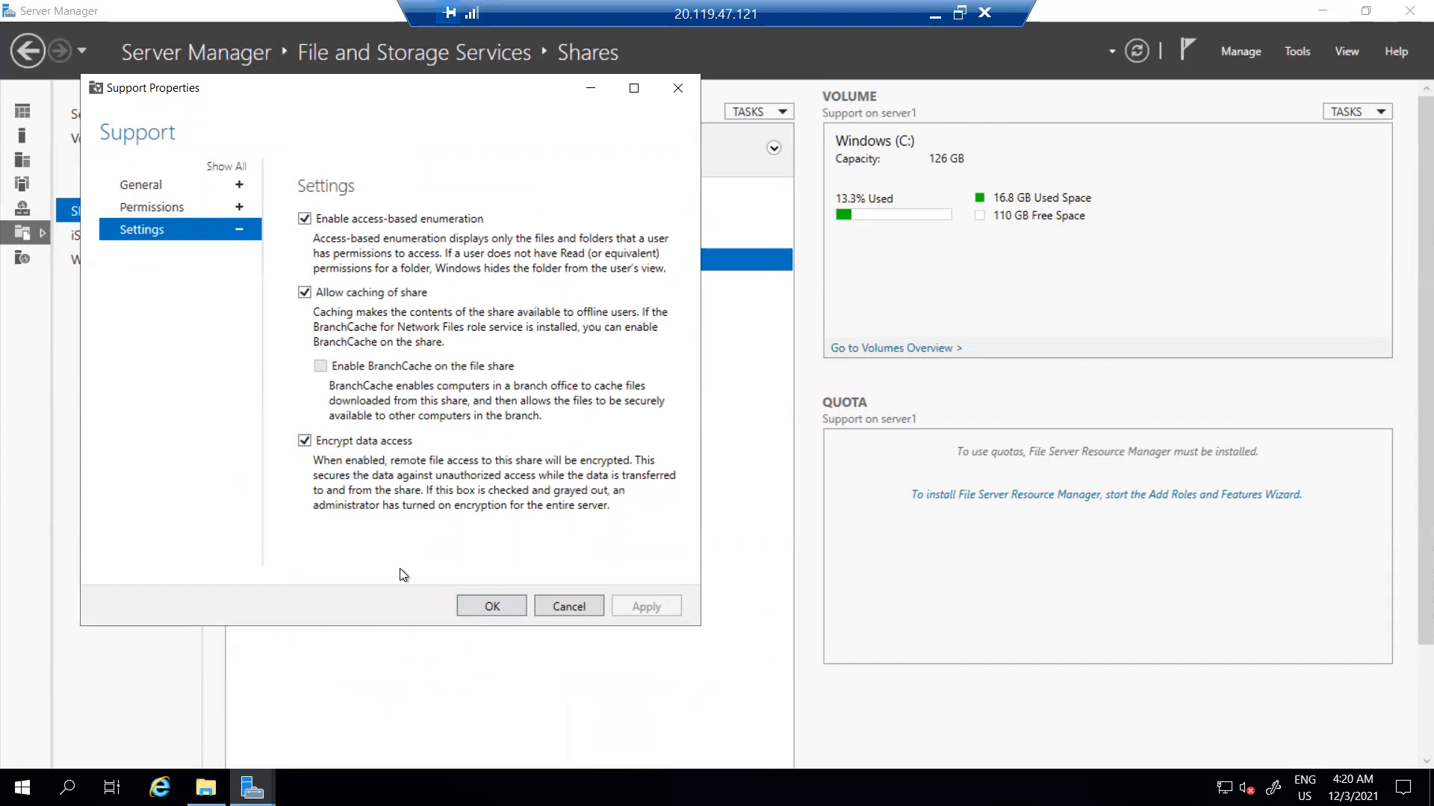
pyautogui.click(155, 207)
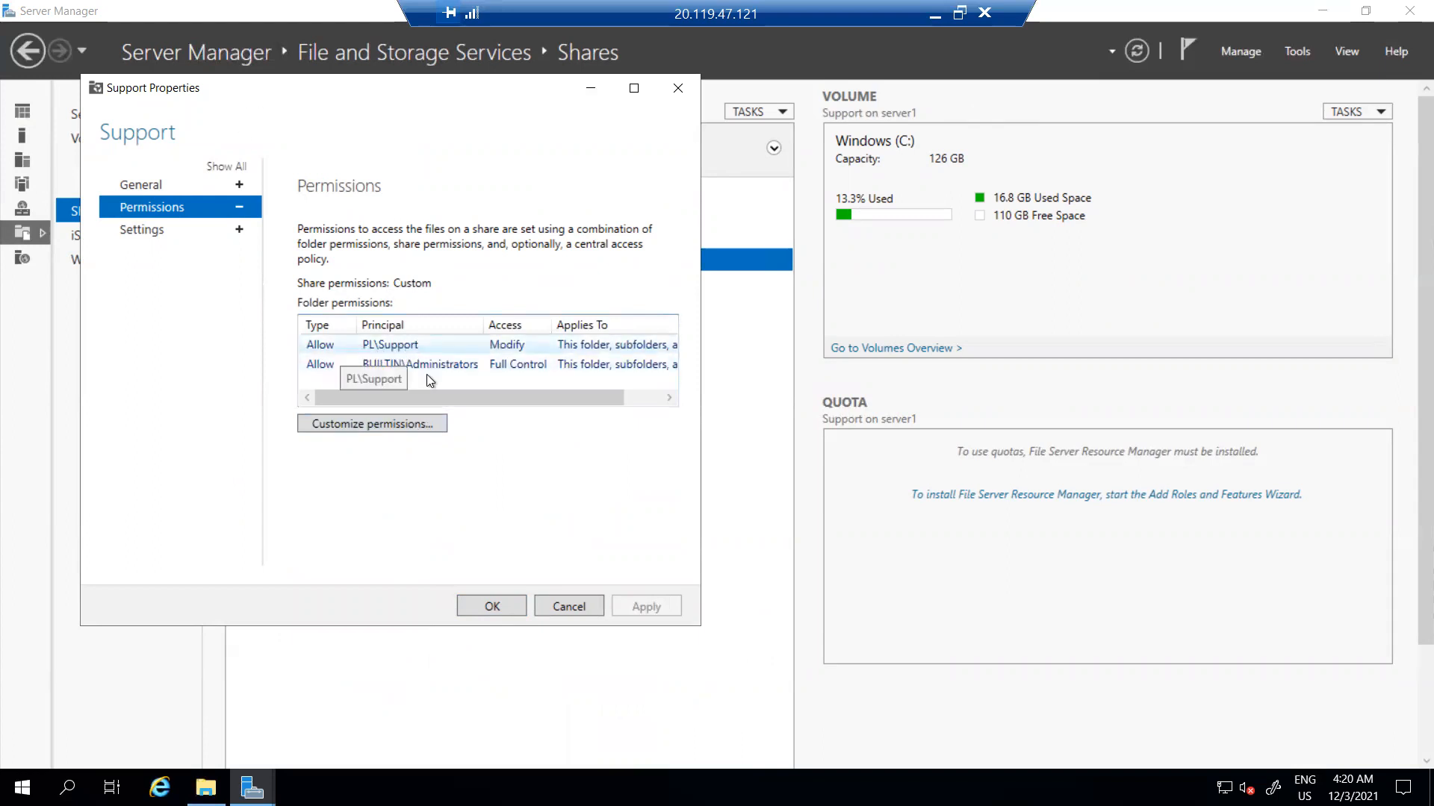
pyautogui.click(567, 607)
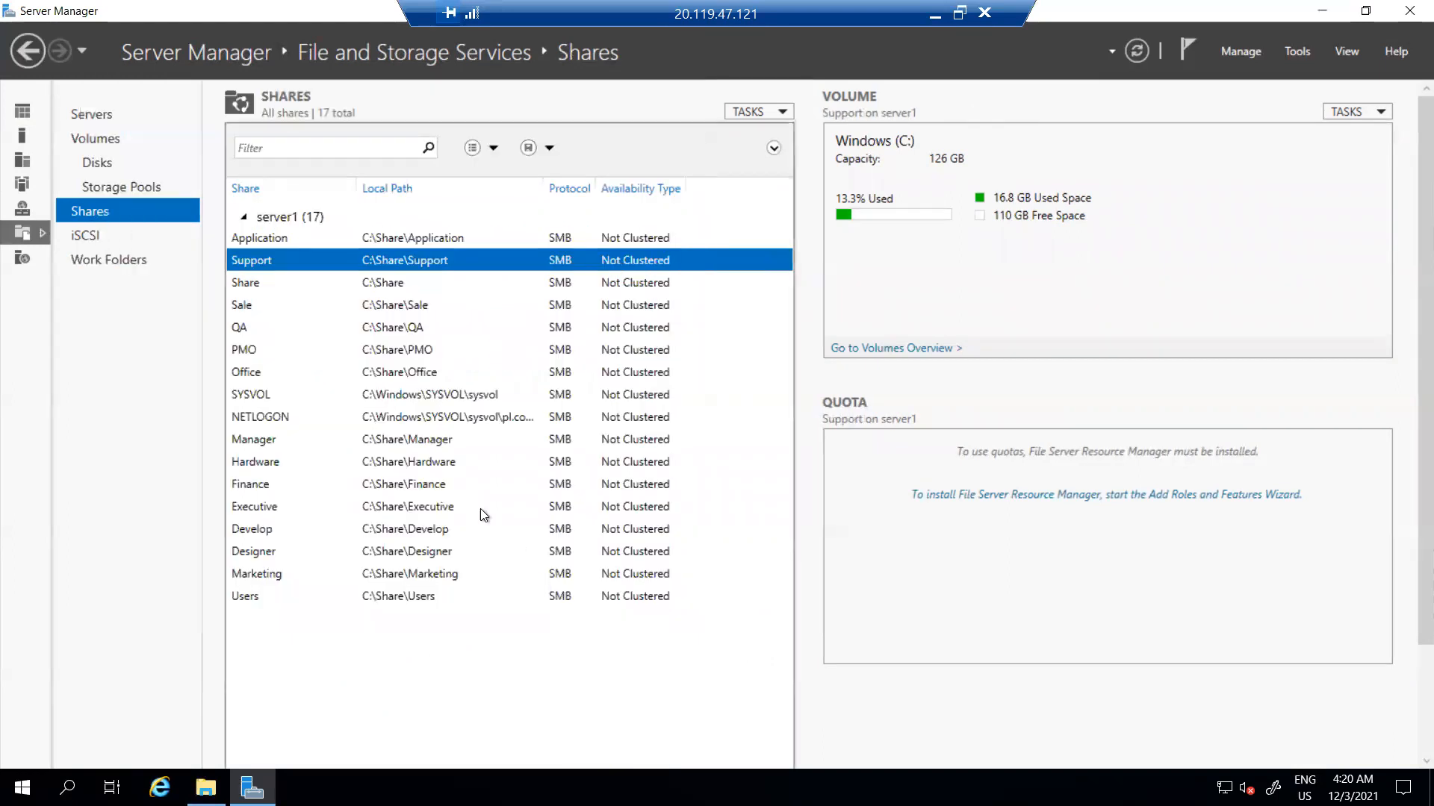
# Review the Sale share's properties and folder permissions, including what they apply to
pyautogui.rightClick(248, 312)
pyautogui.click(194, 374)
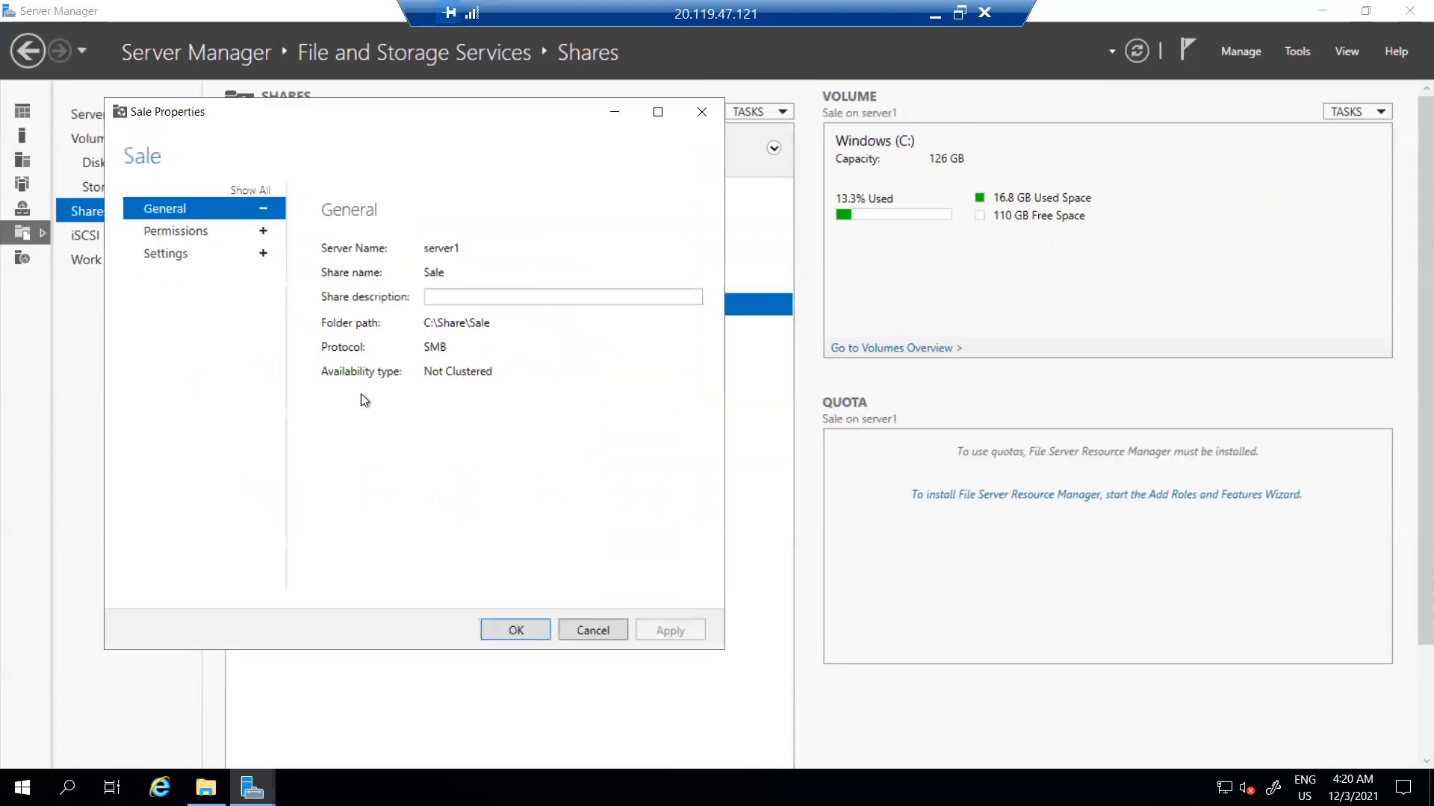
pyautogui.click(169, 230)
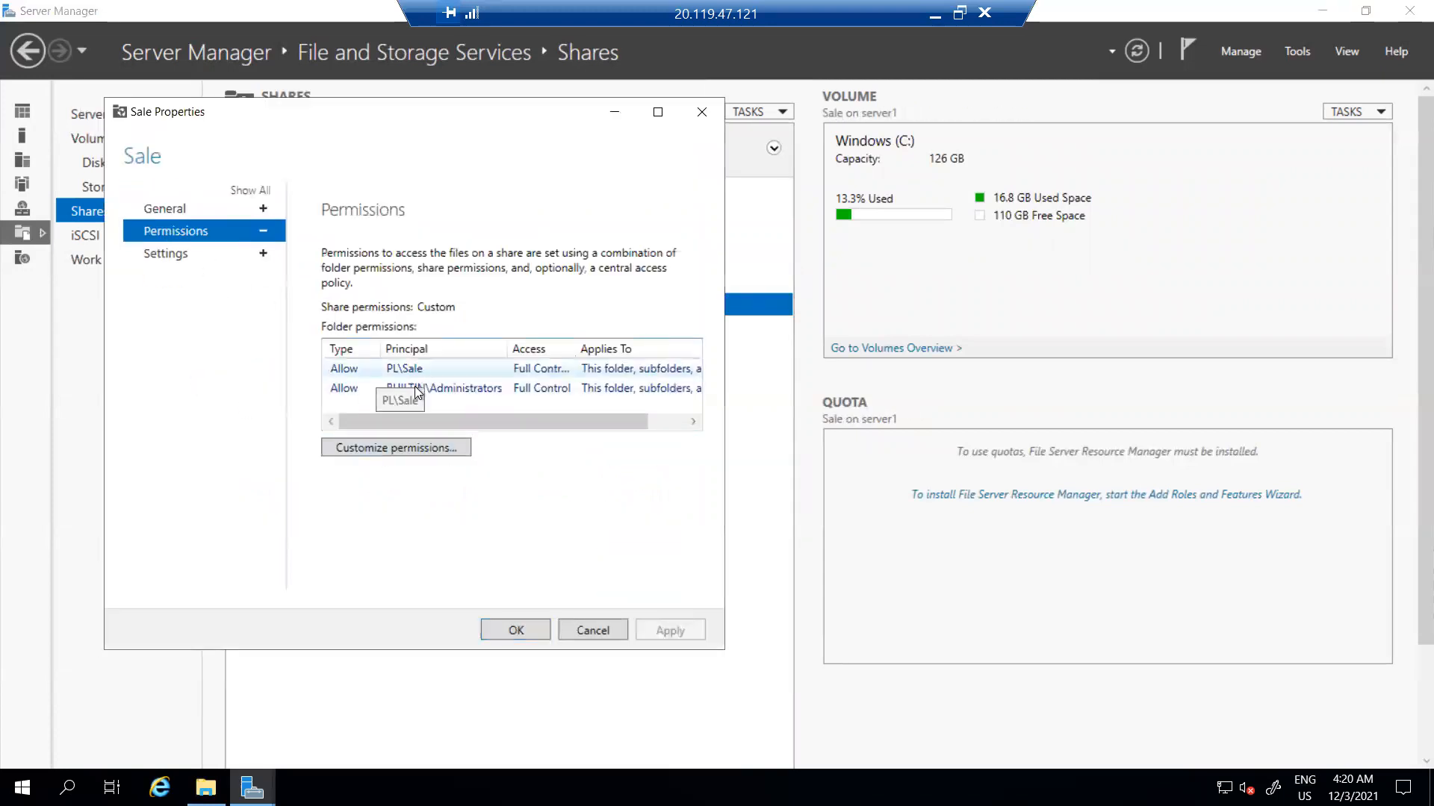
pyautogui.moveTo(566, 428); pyautogui.dragTo(687, 415)
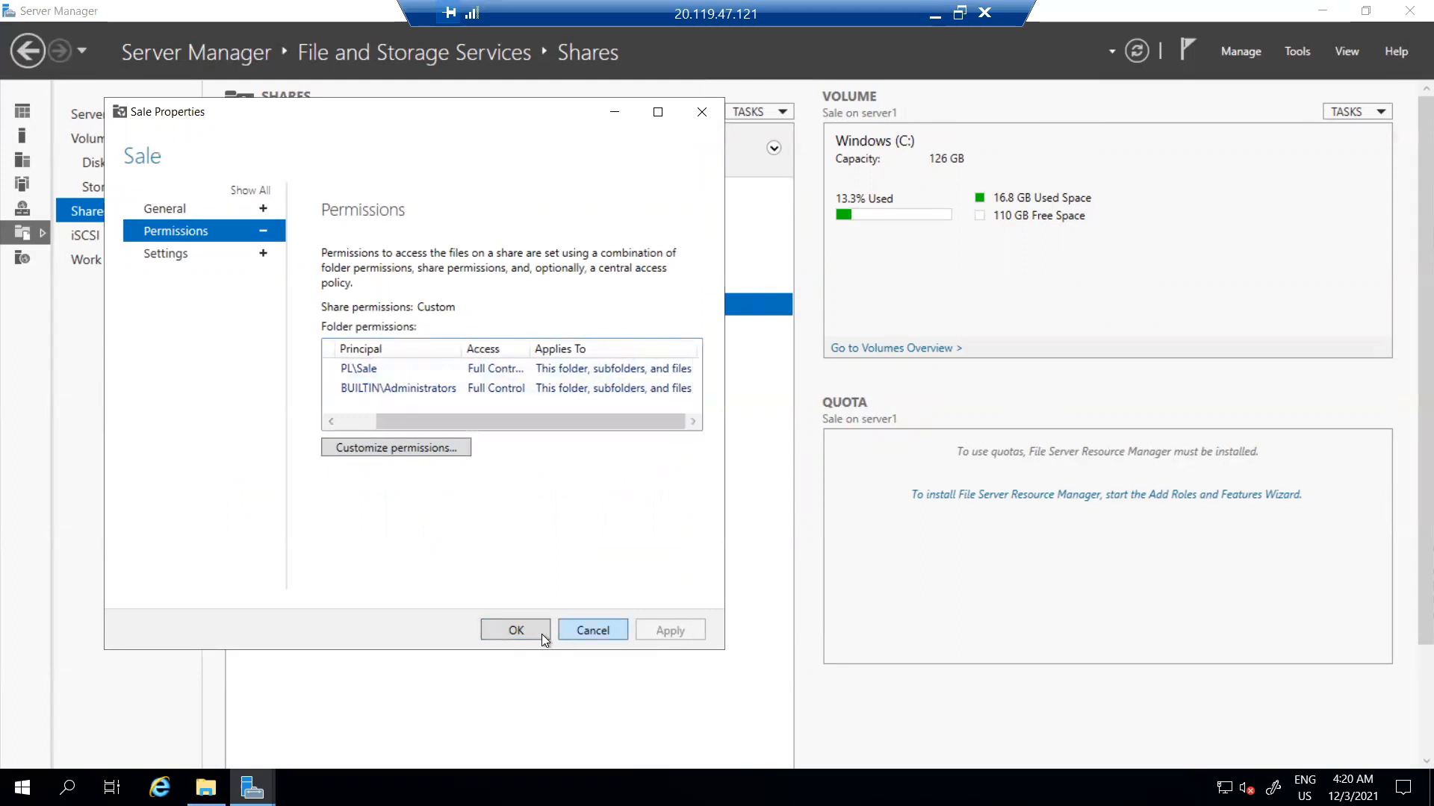
pyautogui.click(516, 630)
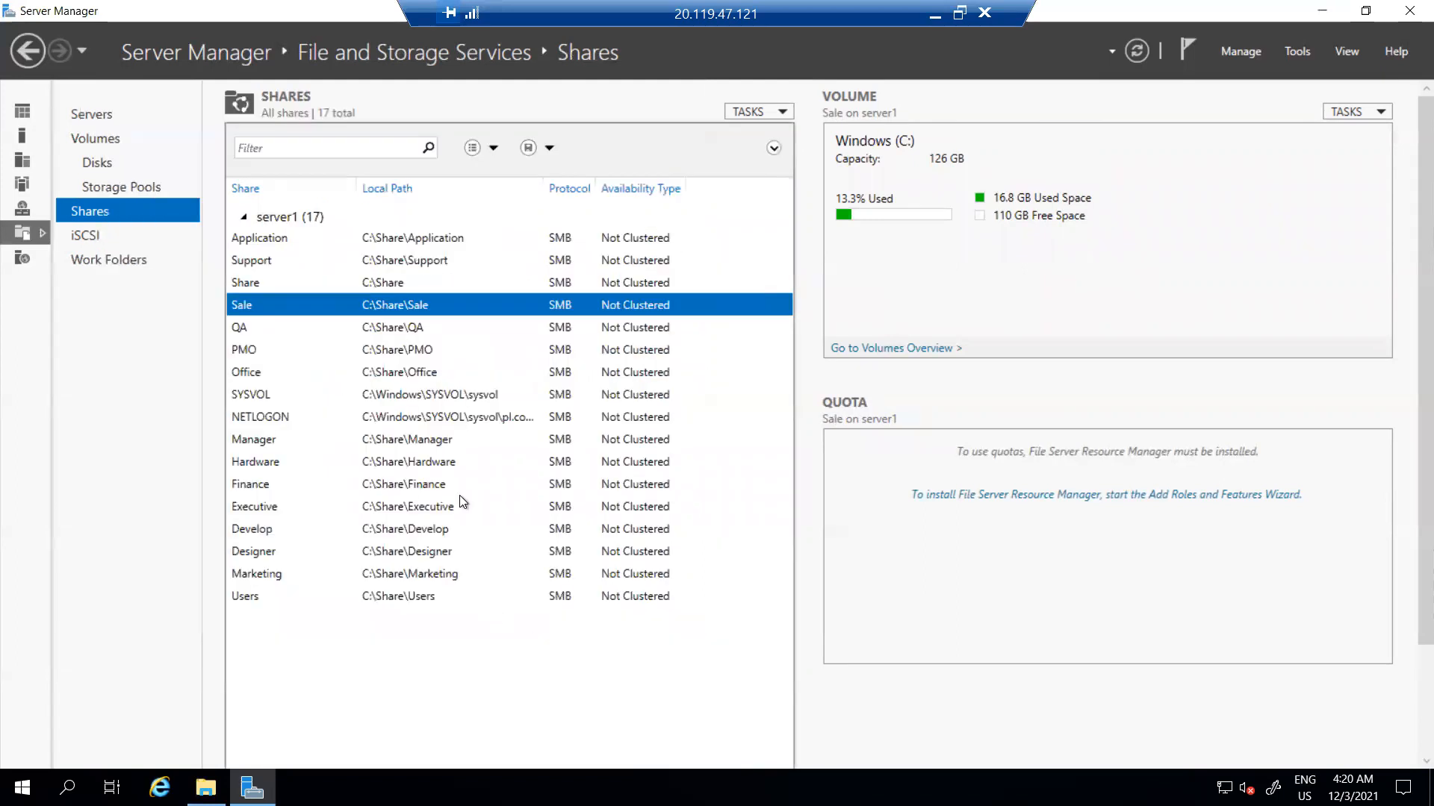
# Select the Users share, and inspect the profile folders in C:\Users in File Explorer
pyautogui.click(261, 600)
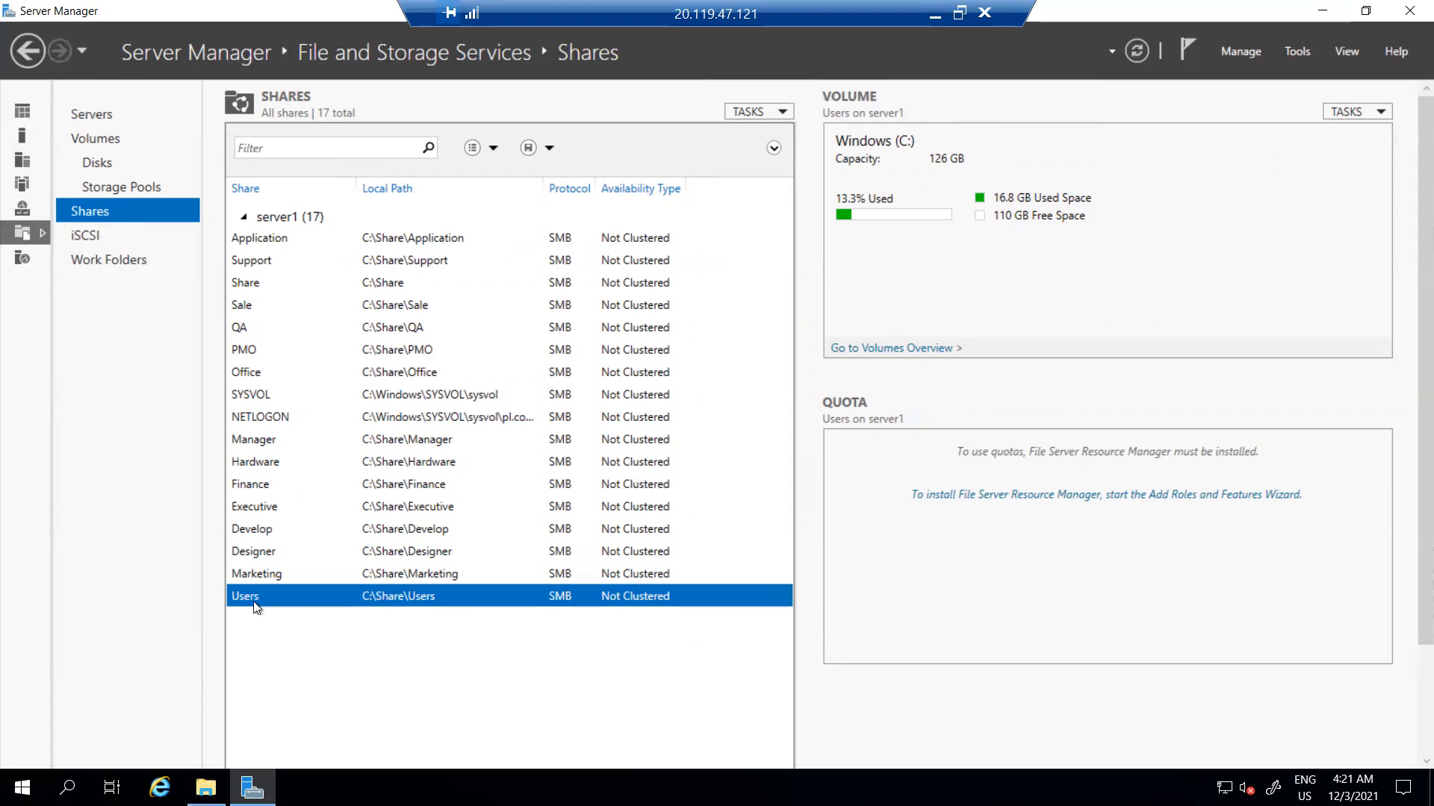
pyautogui.click(206, 788)
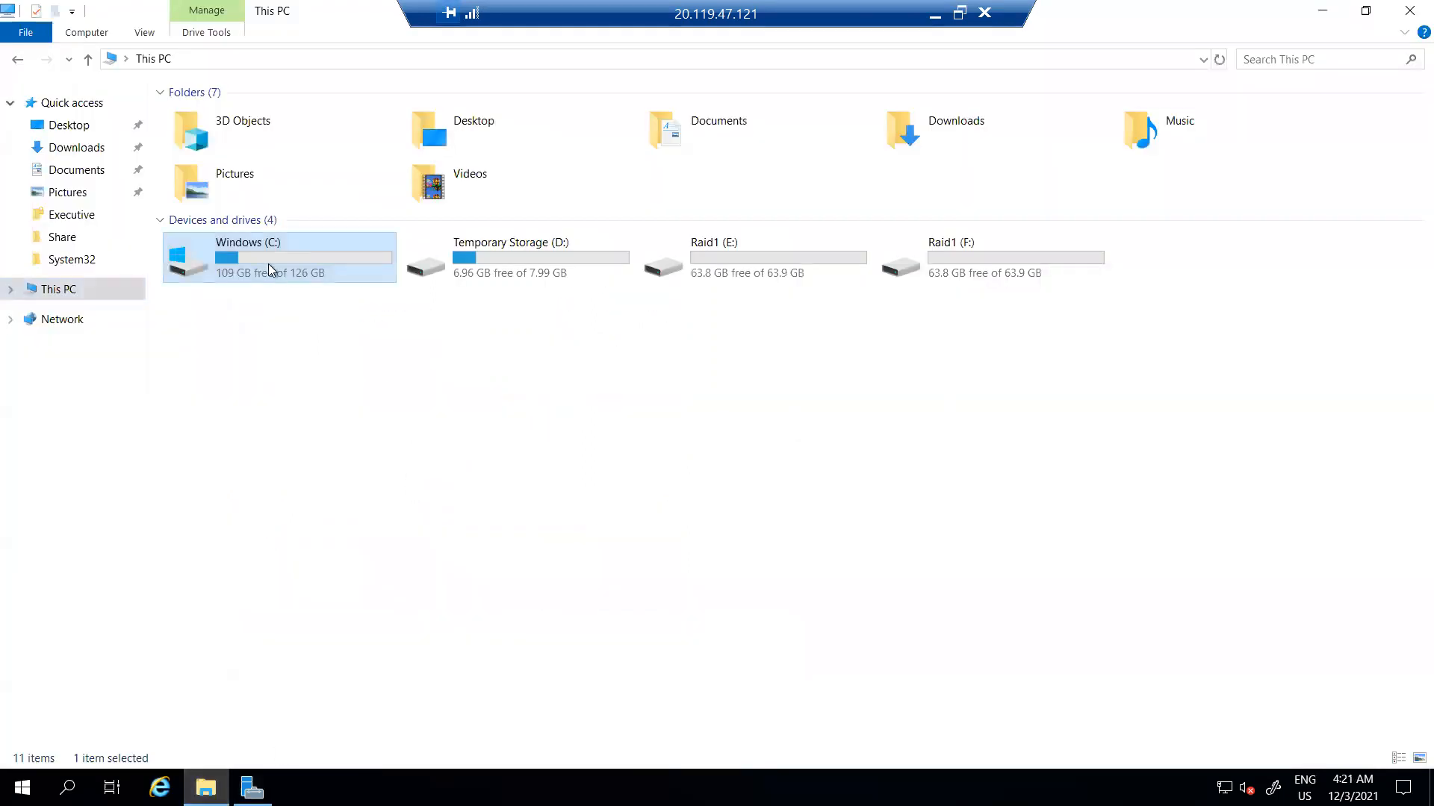
pyautogui.doubleClick(268, 263)
pyautogui.doubleClick(207, 262)
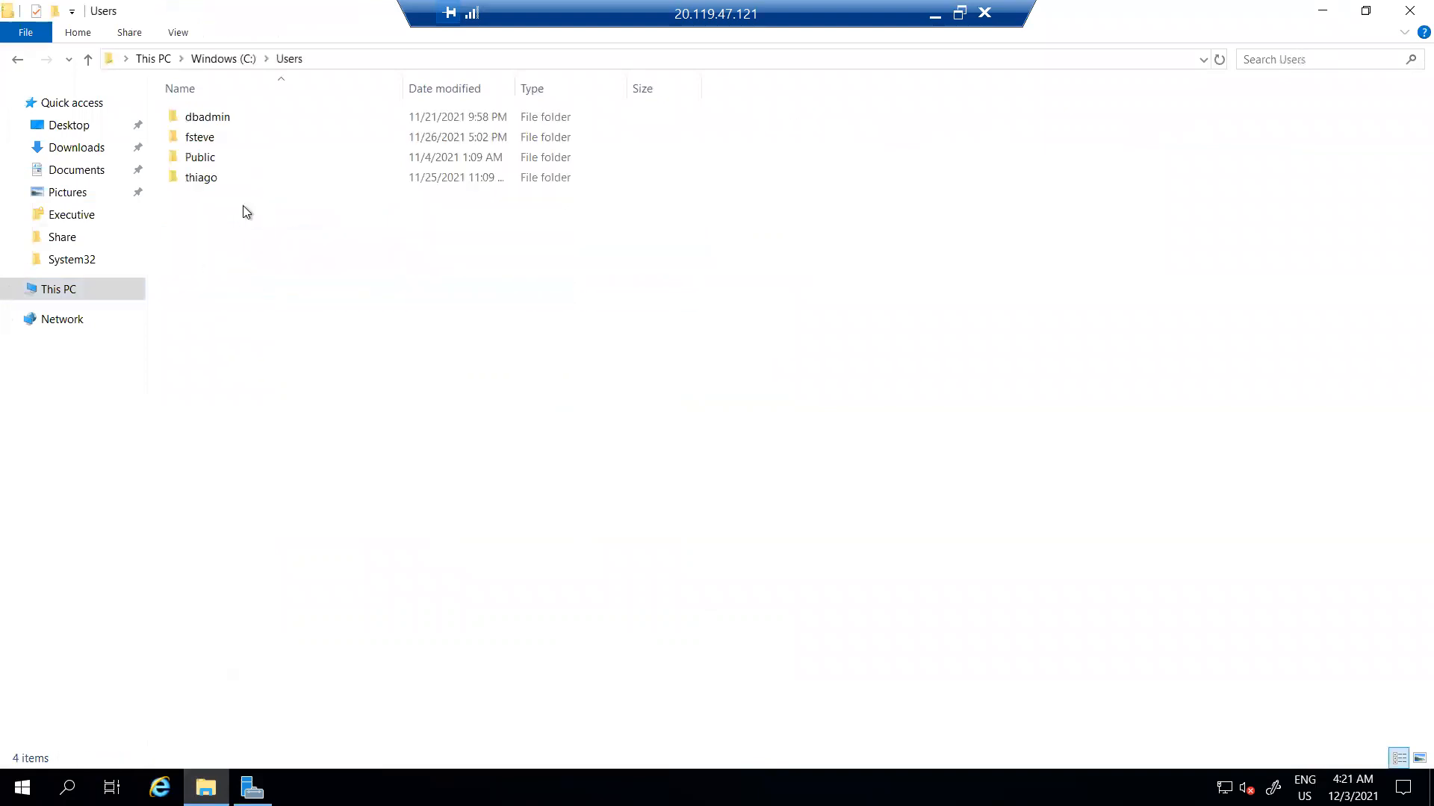
pyautogui.click(198, 182)
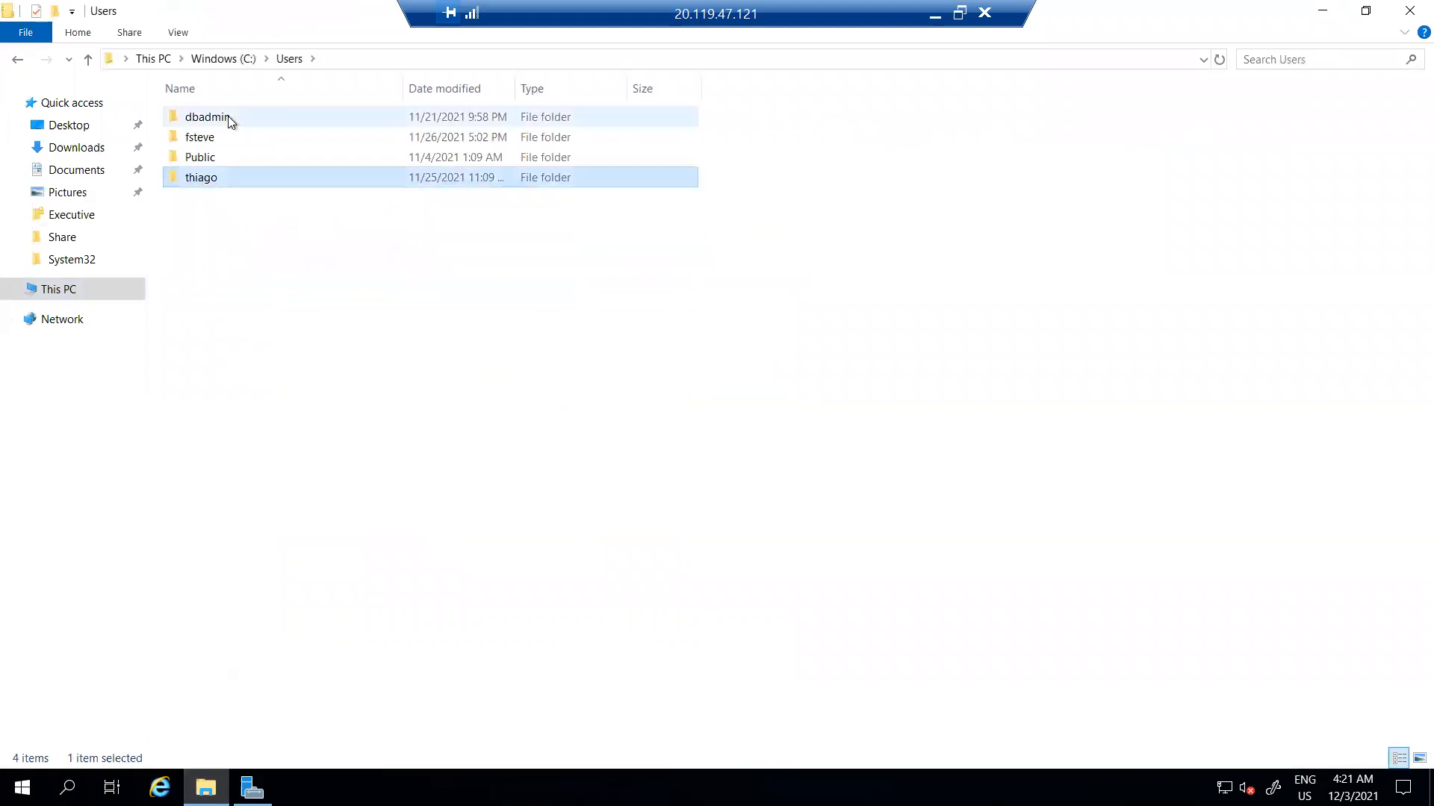
pyautogui.click(228, 121)
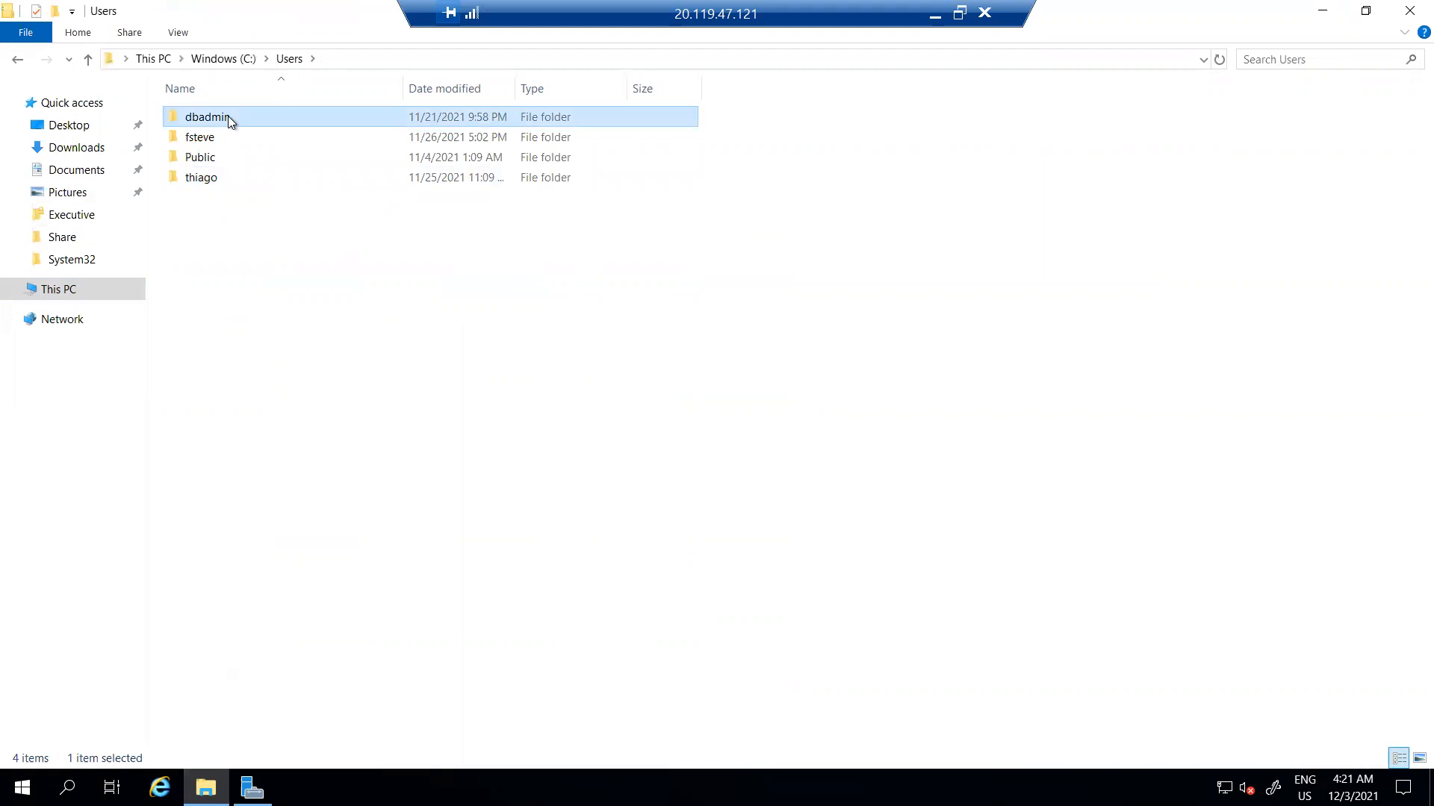
# Switch back to Server Manager, and open the Folder Redirect policy under the pl.com domain for editing in Group Policy Management
pyautogui.click(252, 788)
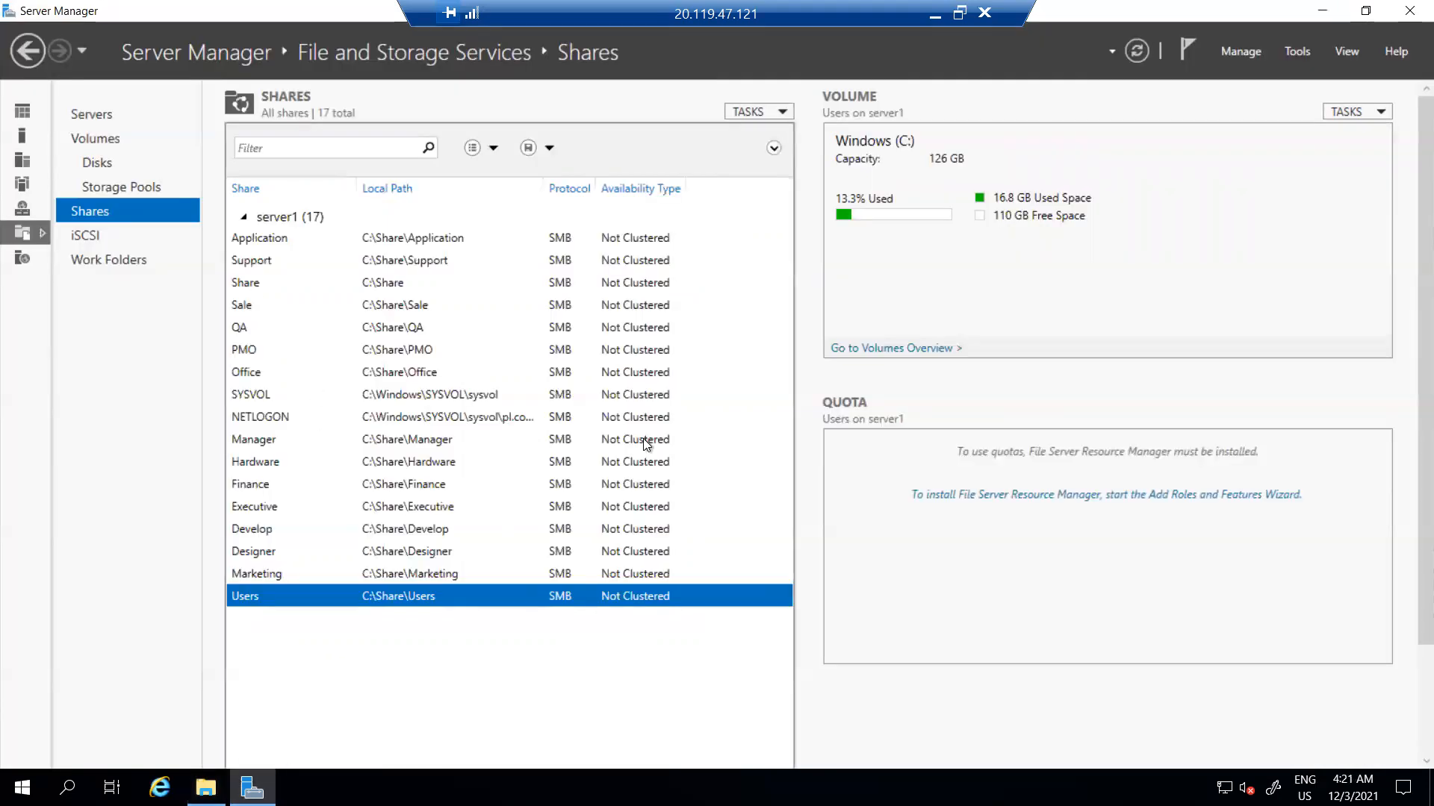
pyautogui.click(1306, 48)
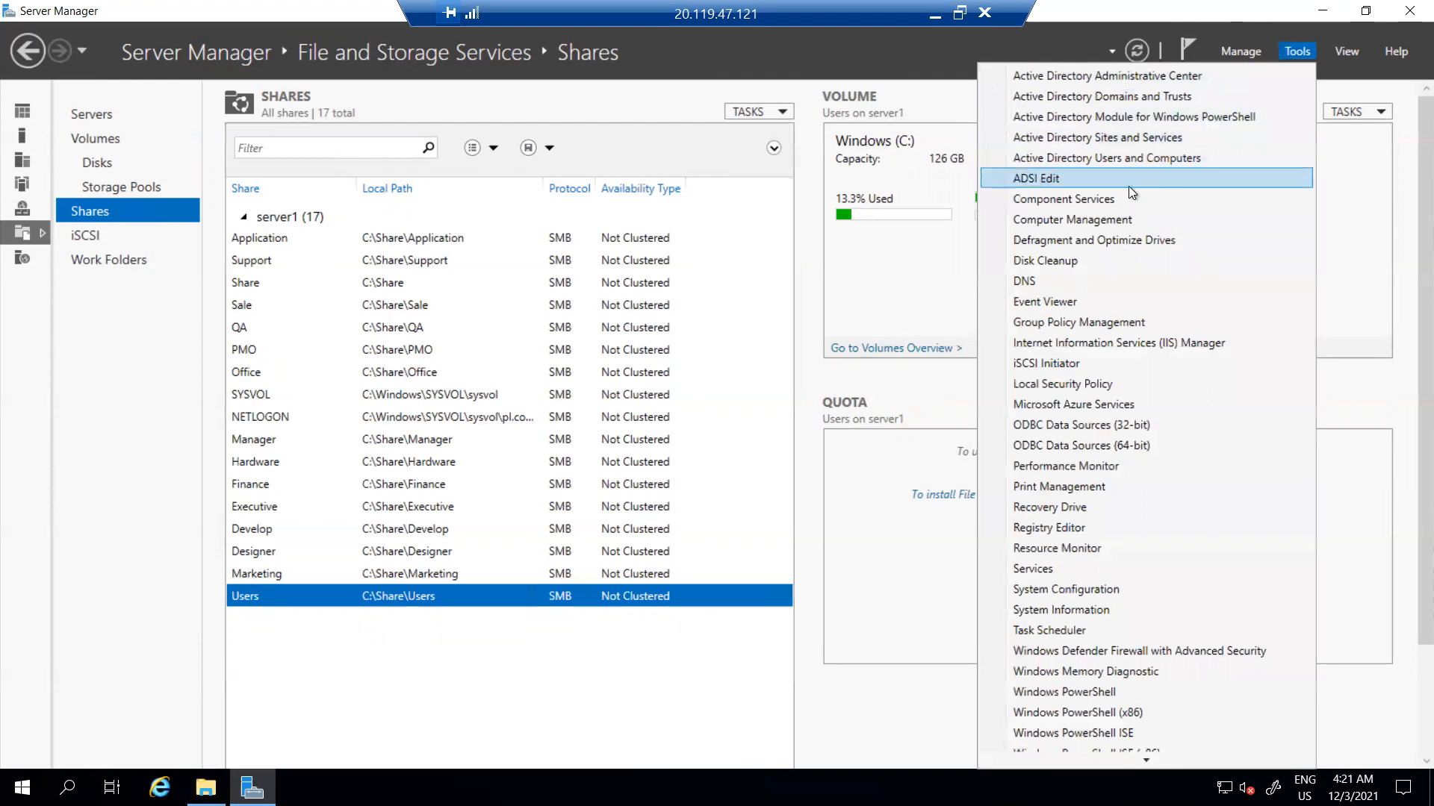
pyautogui.click(1108, 320)
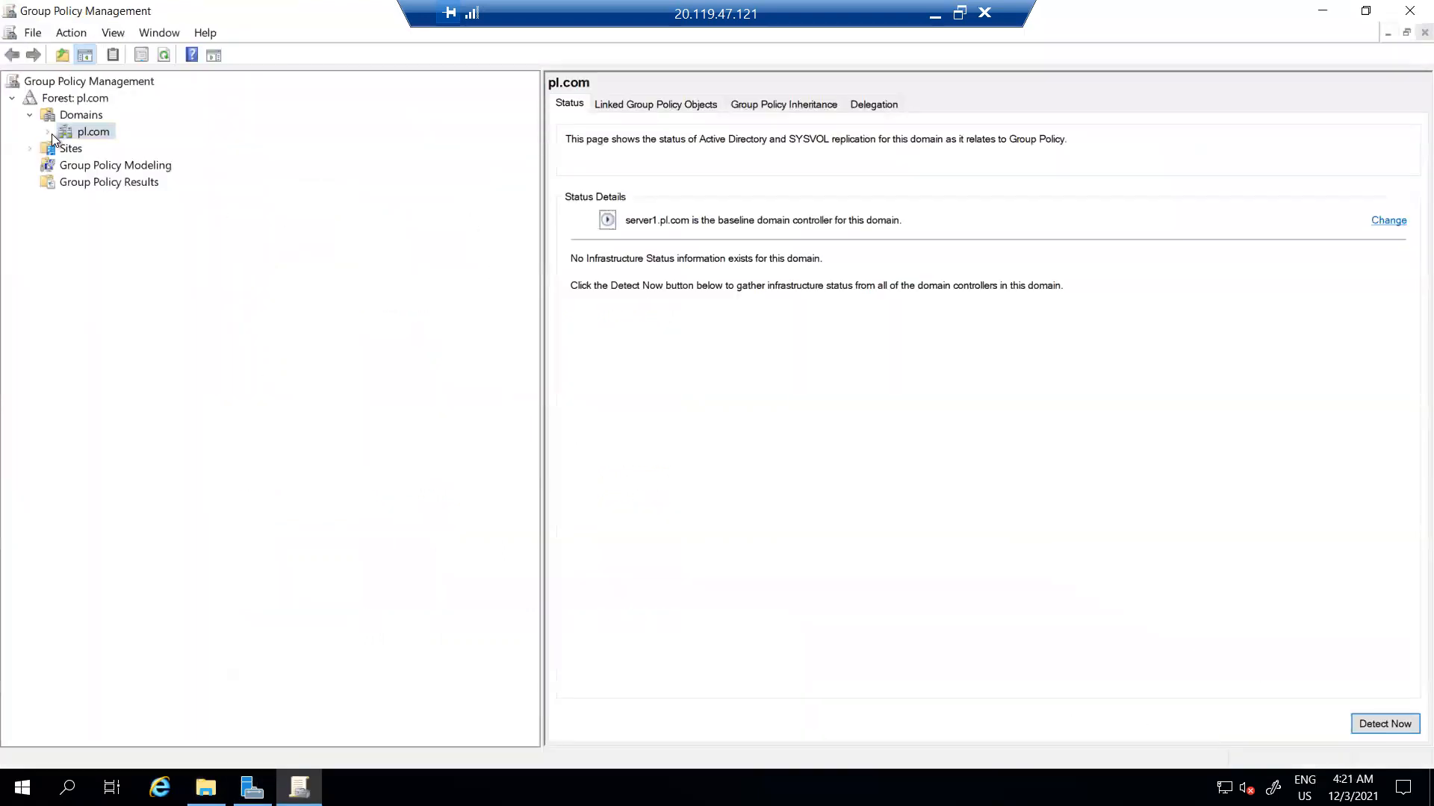
pyautogui.click(50, 133)
pyautogui.click(127, 168)
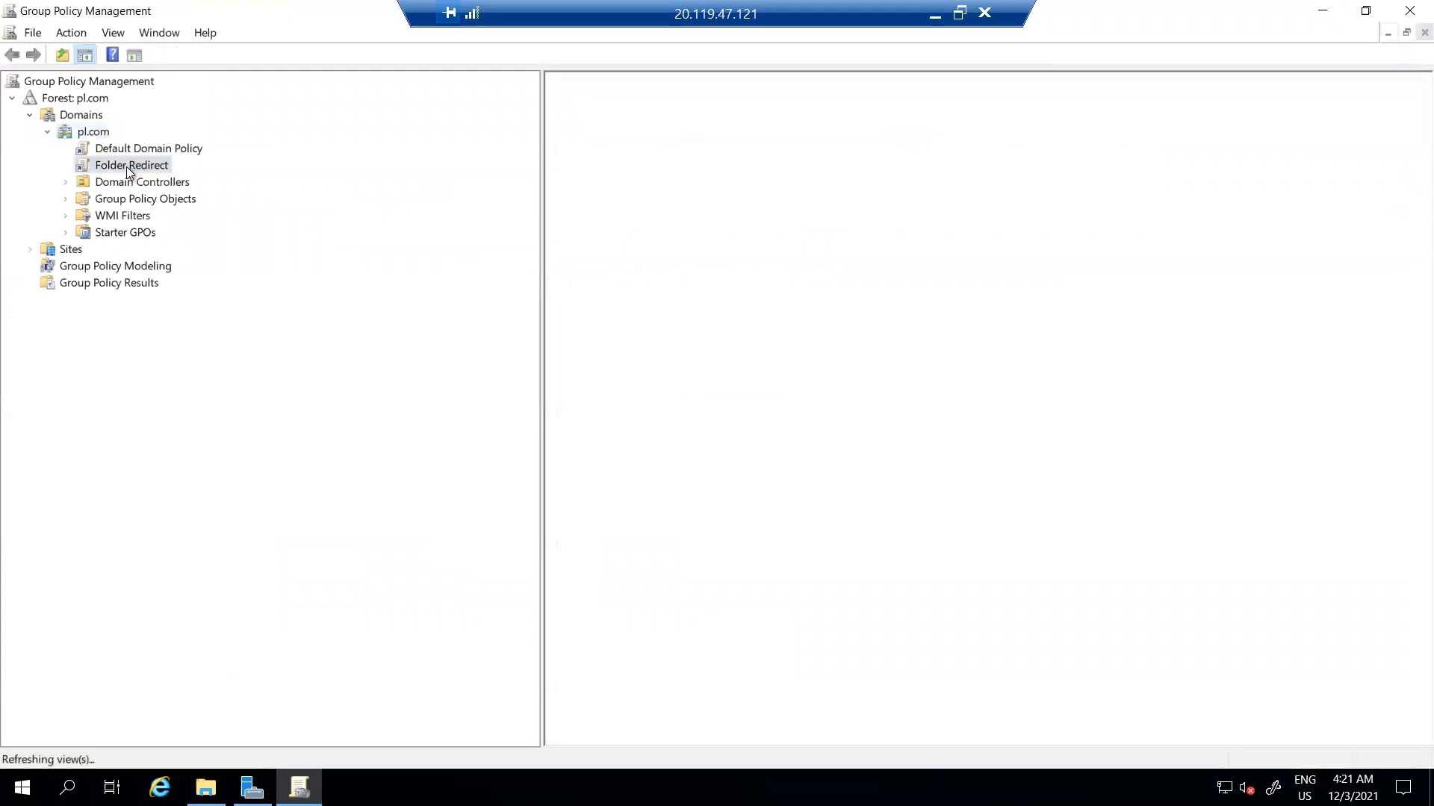
pyautogui.rightClick(127, 167)
pyautogui.click(182, 181)
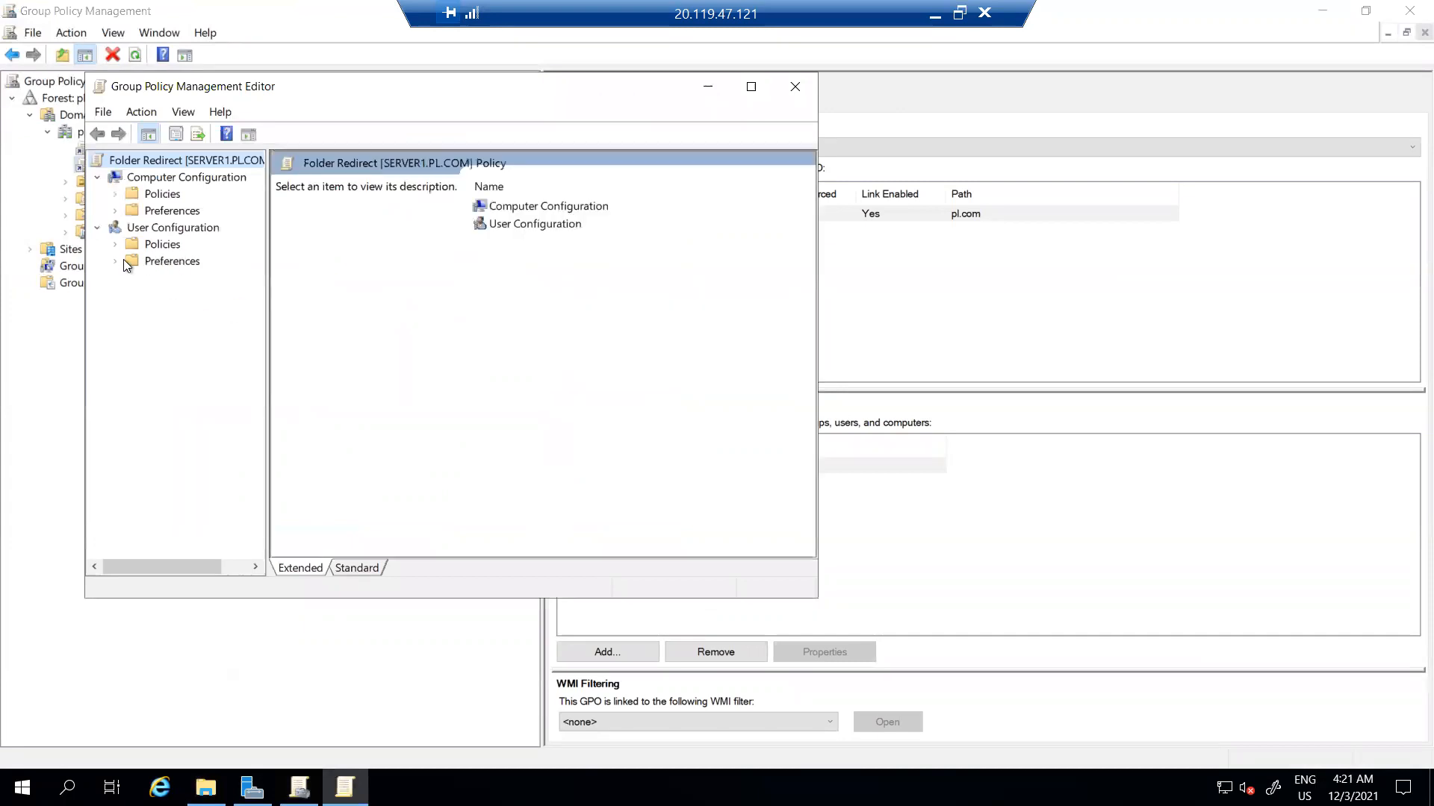
# Inspect the Folder Options and Folders preferences under the policy's User Configuration Control Panel Settings and Windows Settings
pyautogui.click(118, 259)
pyautogui.click(134, 295)
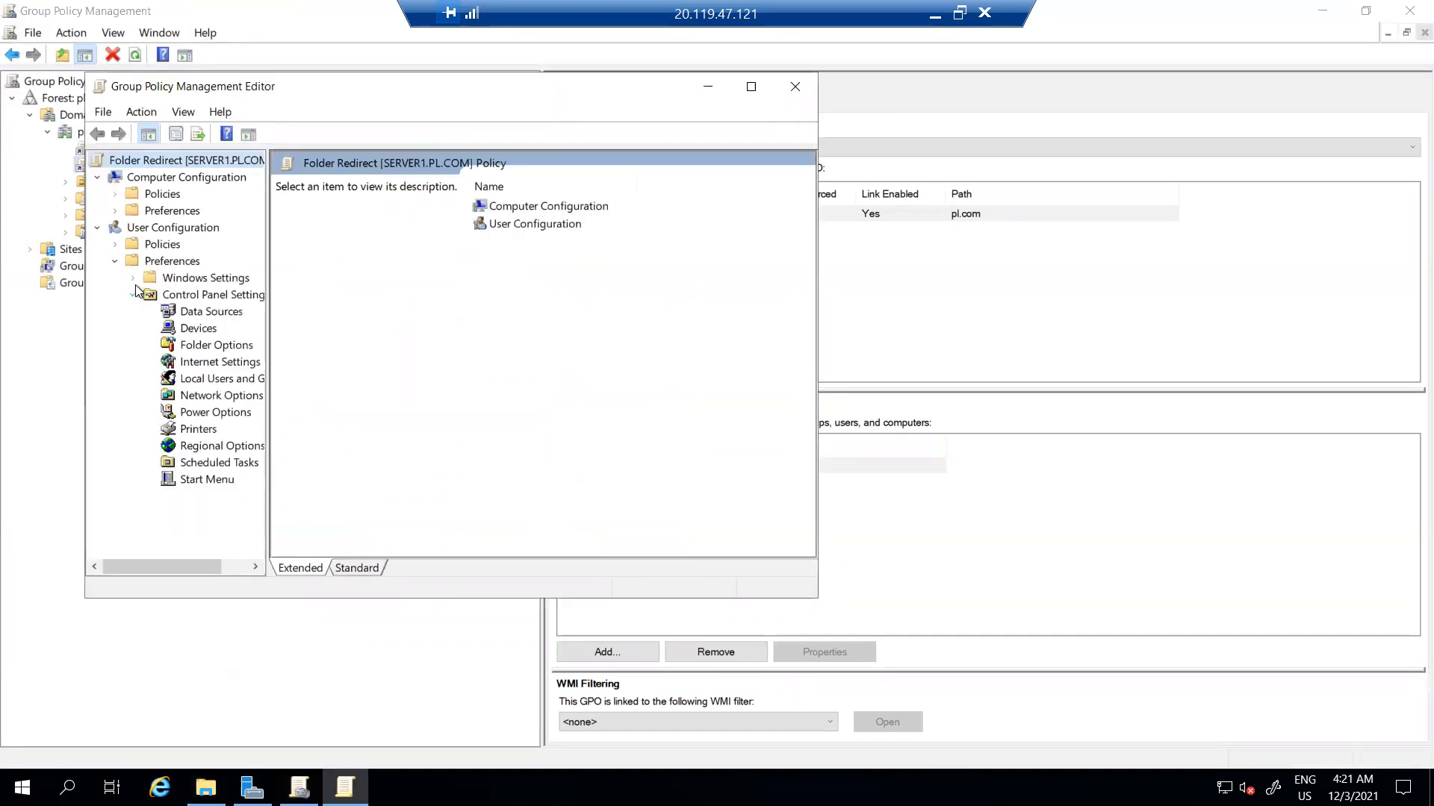
pyautogui.click(223, 341)
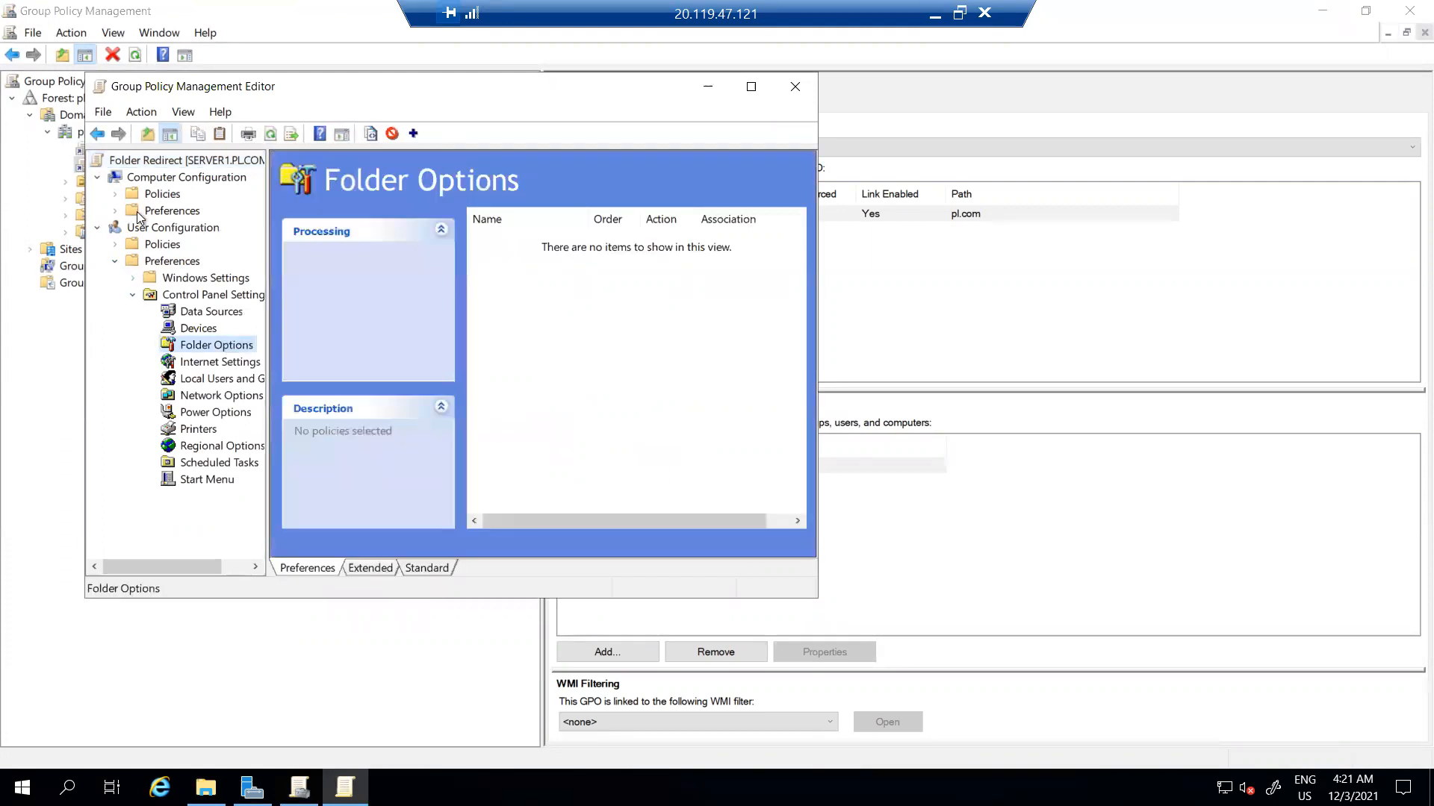
pyautogui.click(133, 278)
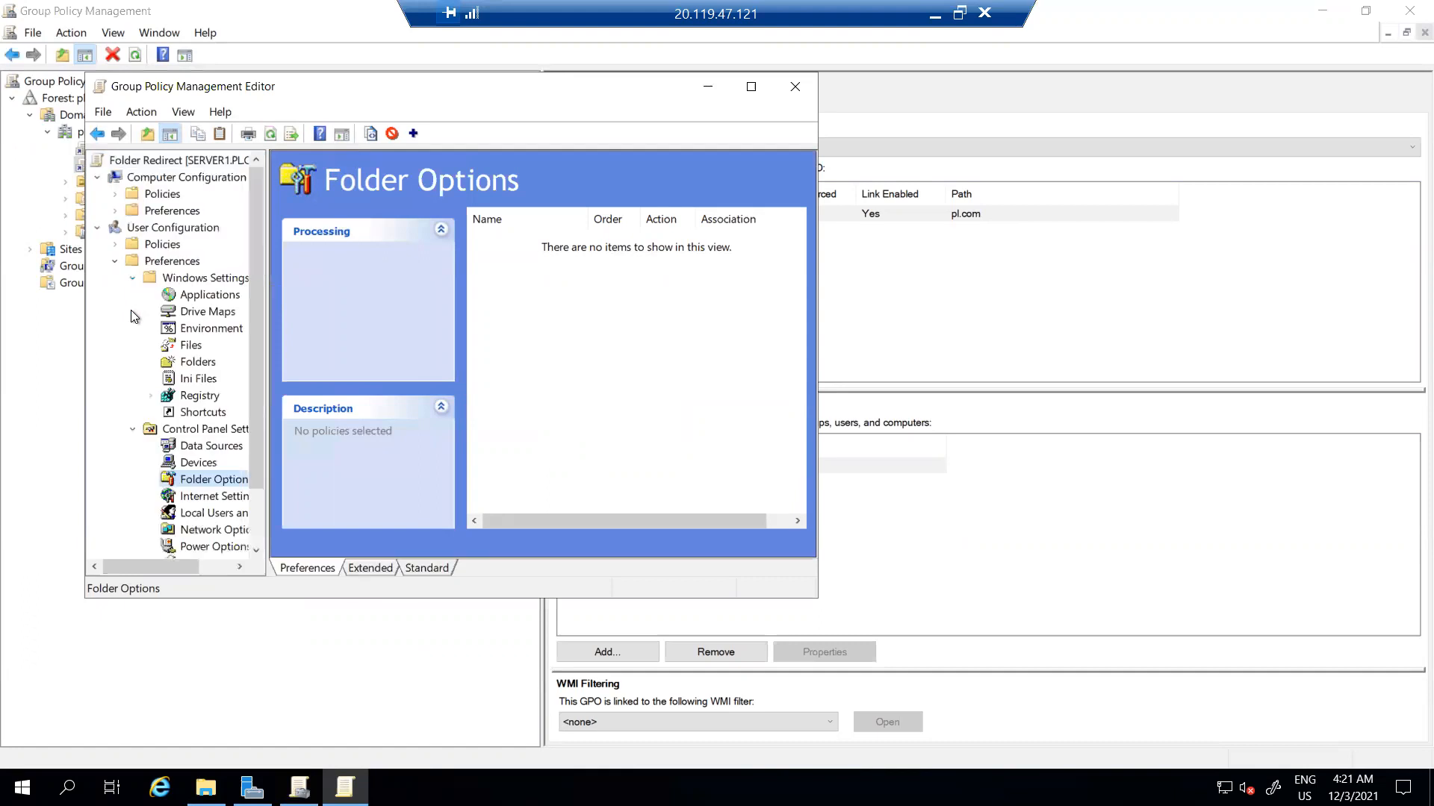
pyautogui.click(200, 363)
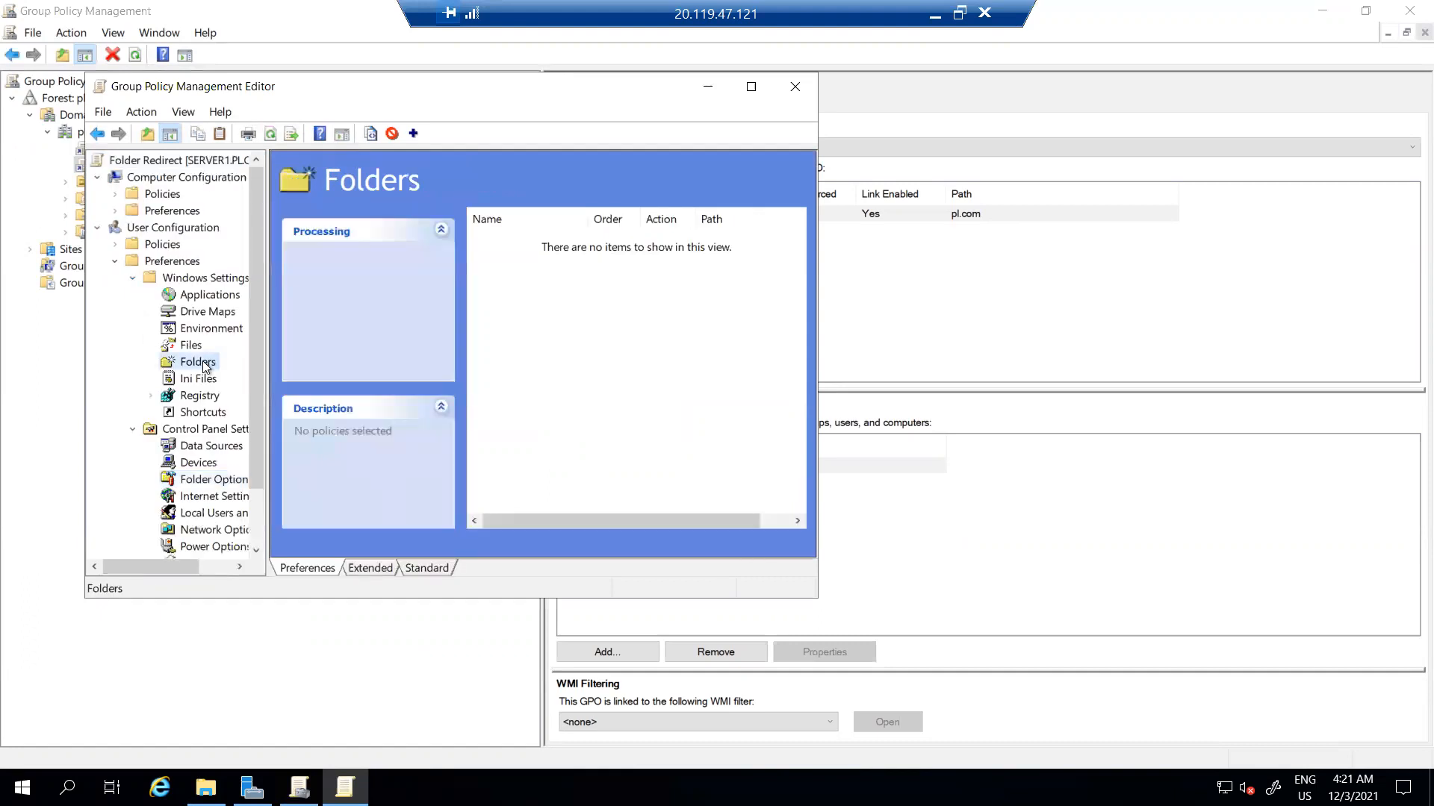
# Expand the Computer Configuration nodes, and open Folder Redirection in the User Configuration policies' Windows Settings
pyautogui.click(115, 212)
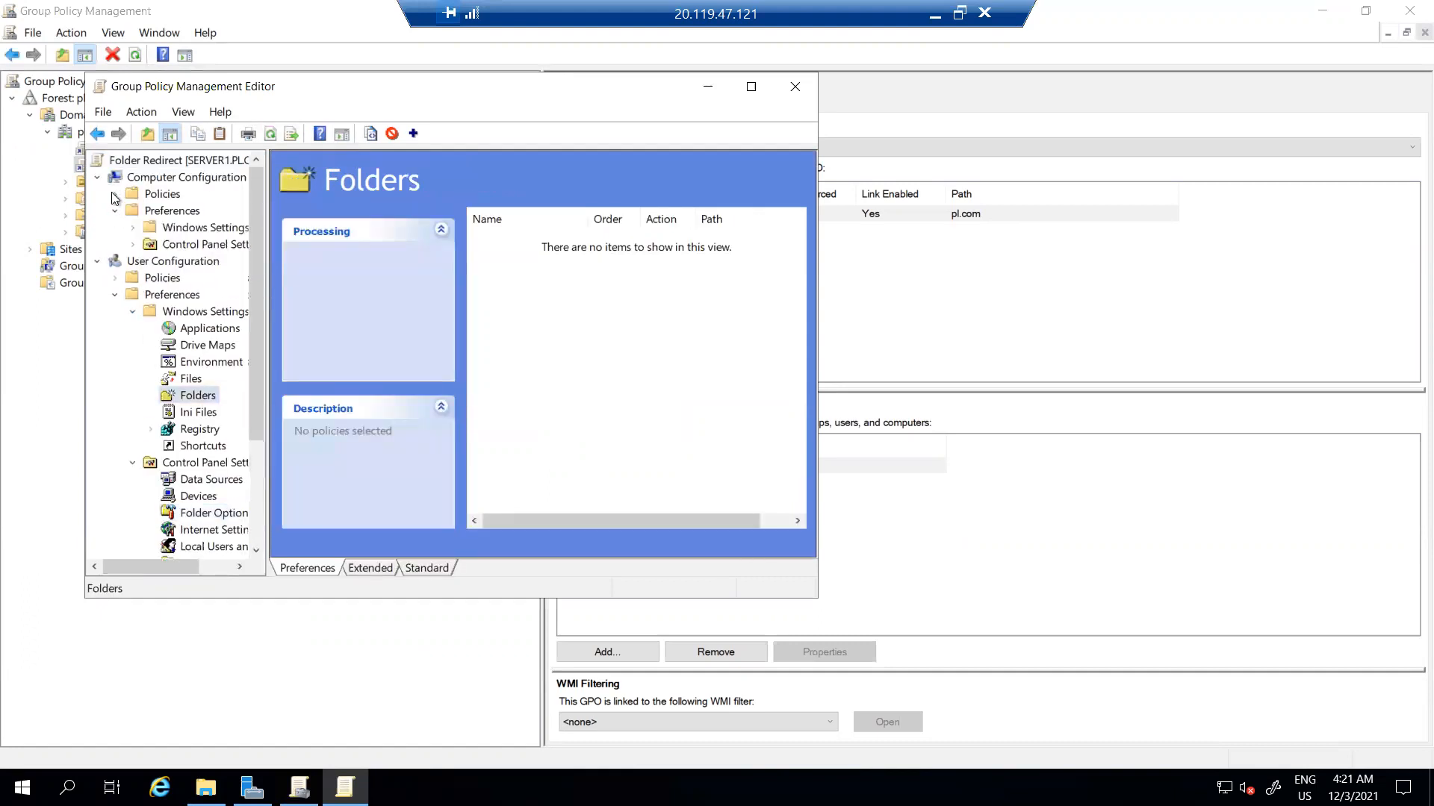
pyautogui.click(113, 195)
pyautogui.scroll(-1, 122, 316)
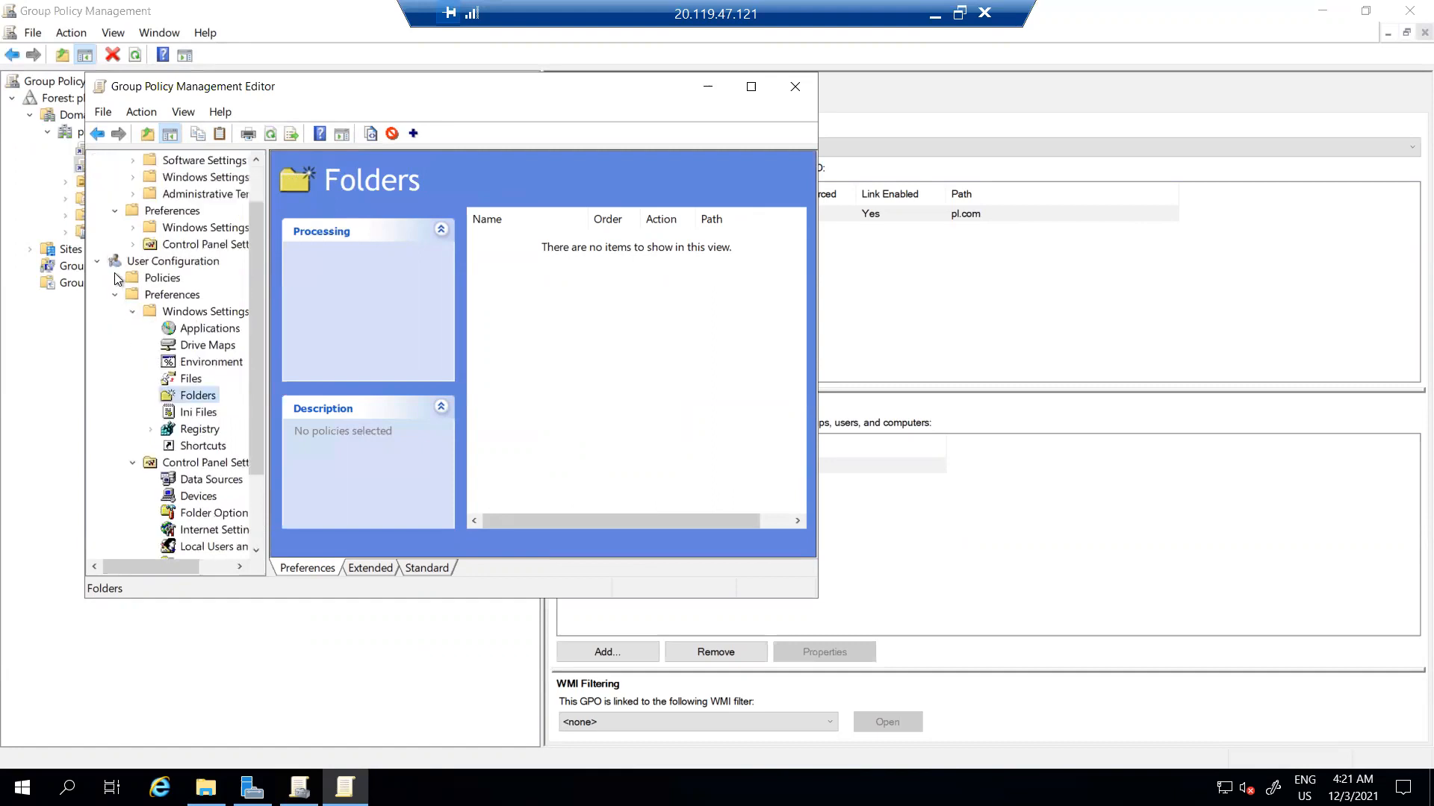
pyautogui.click(115, 278)
pyautogui.click(138, 311)
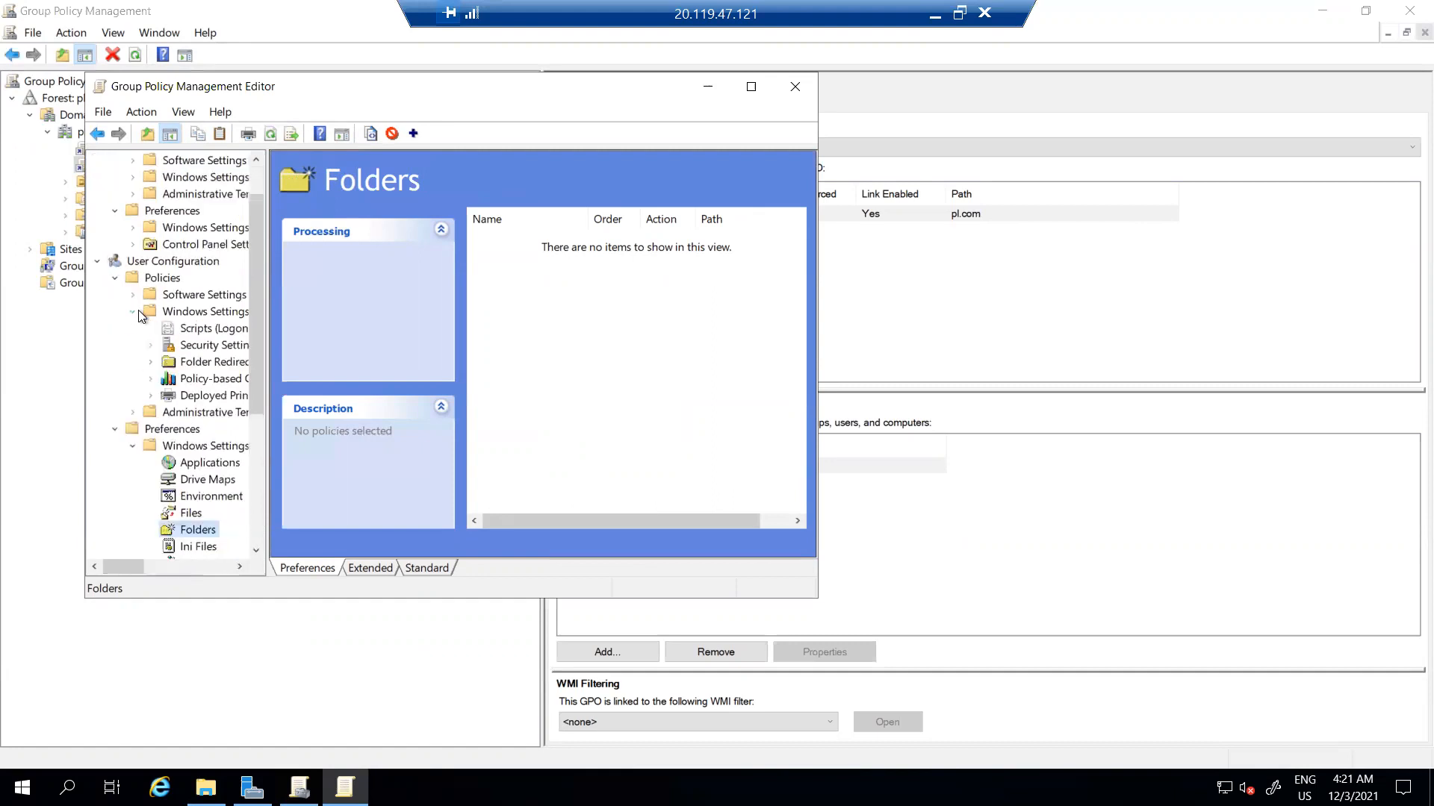
pyautogui.click(154, 359)
pyautogui.click(152, 360)
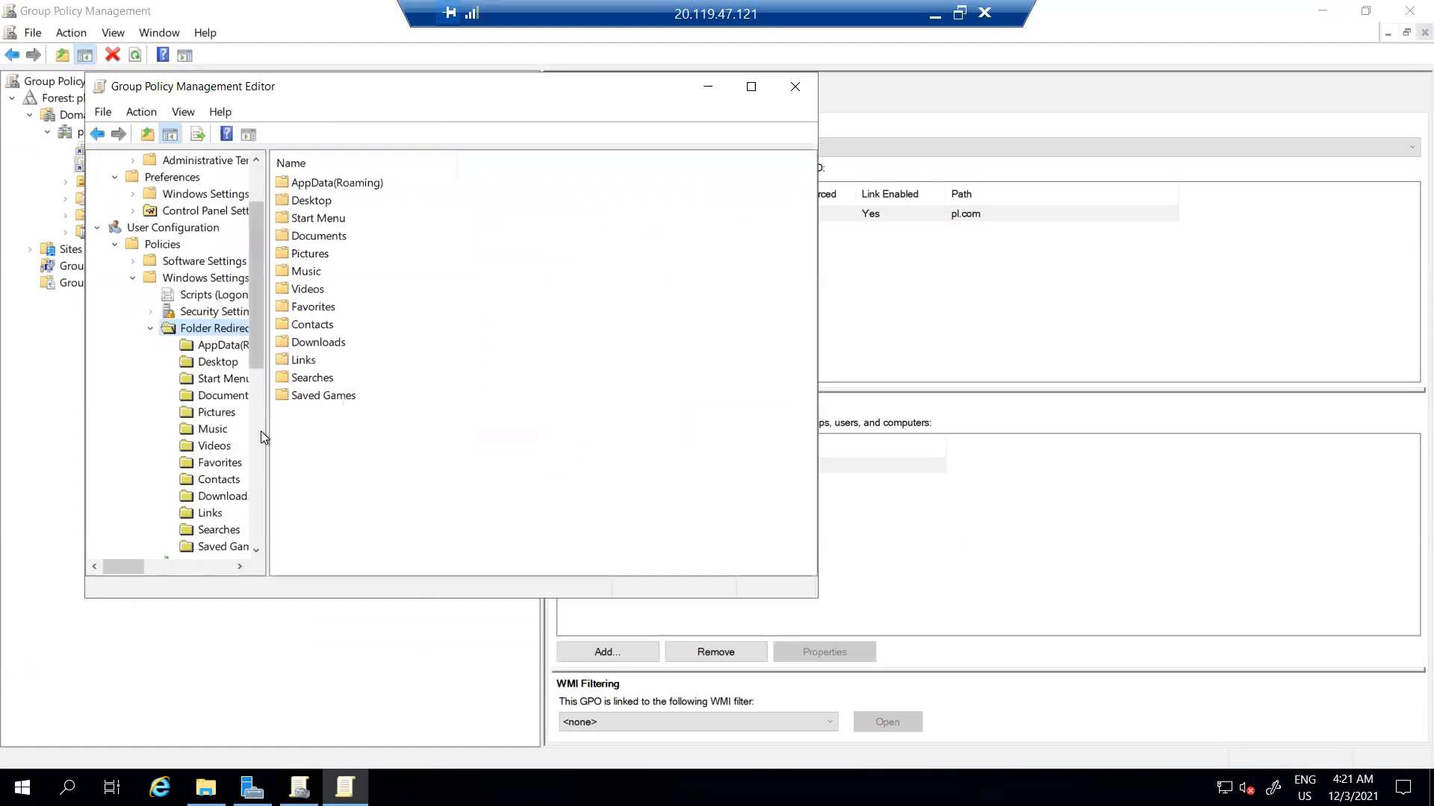
# Review the redirection target properties of the Documents and Pictures folders without changes, and close the policy editor
pyautogui.rightClick(214, 394)
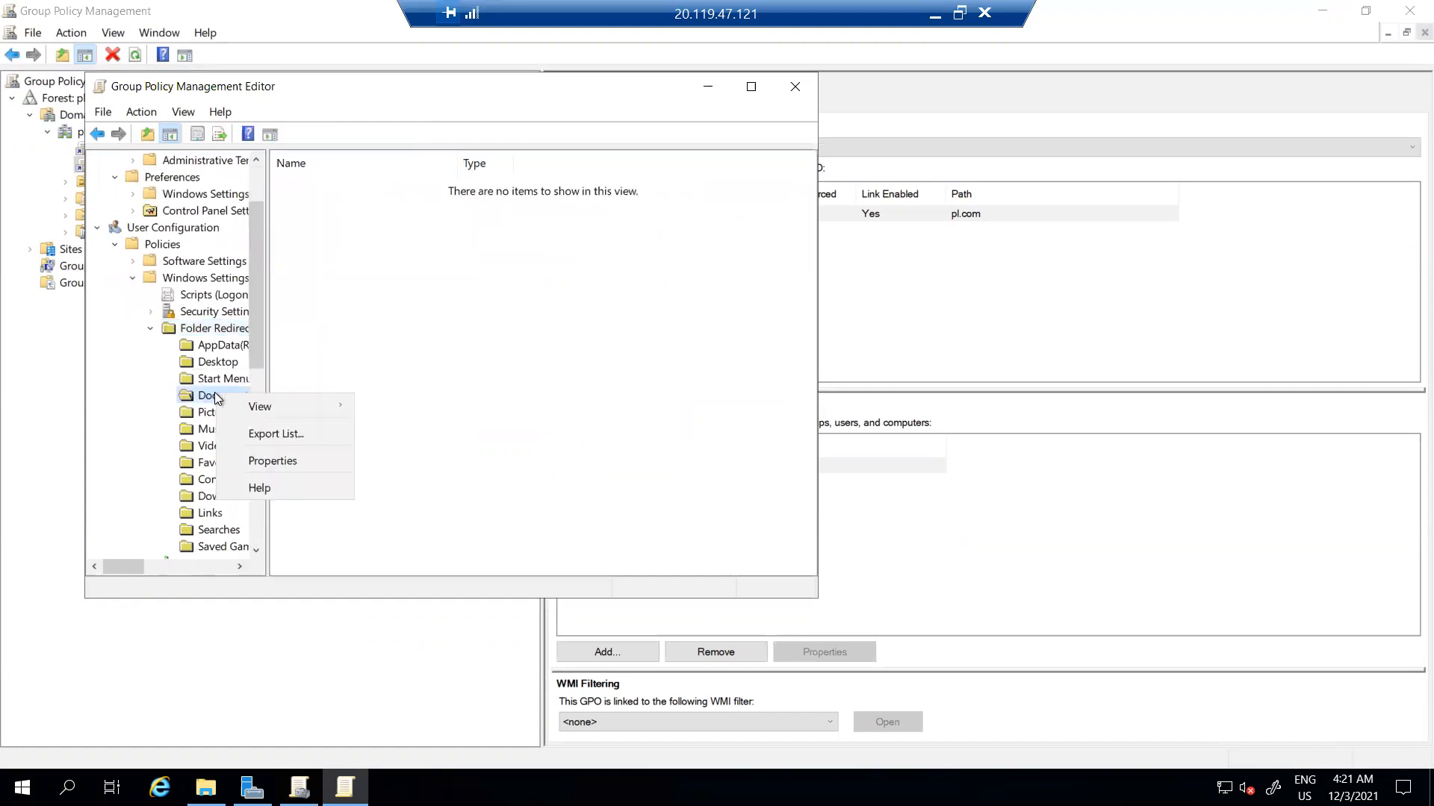
pyautogui.click(273, 460)
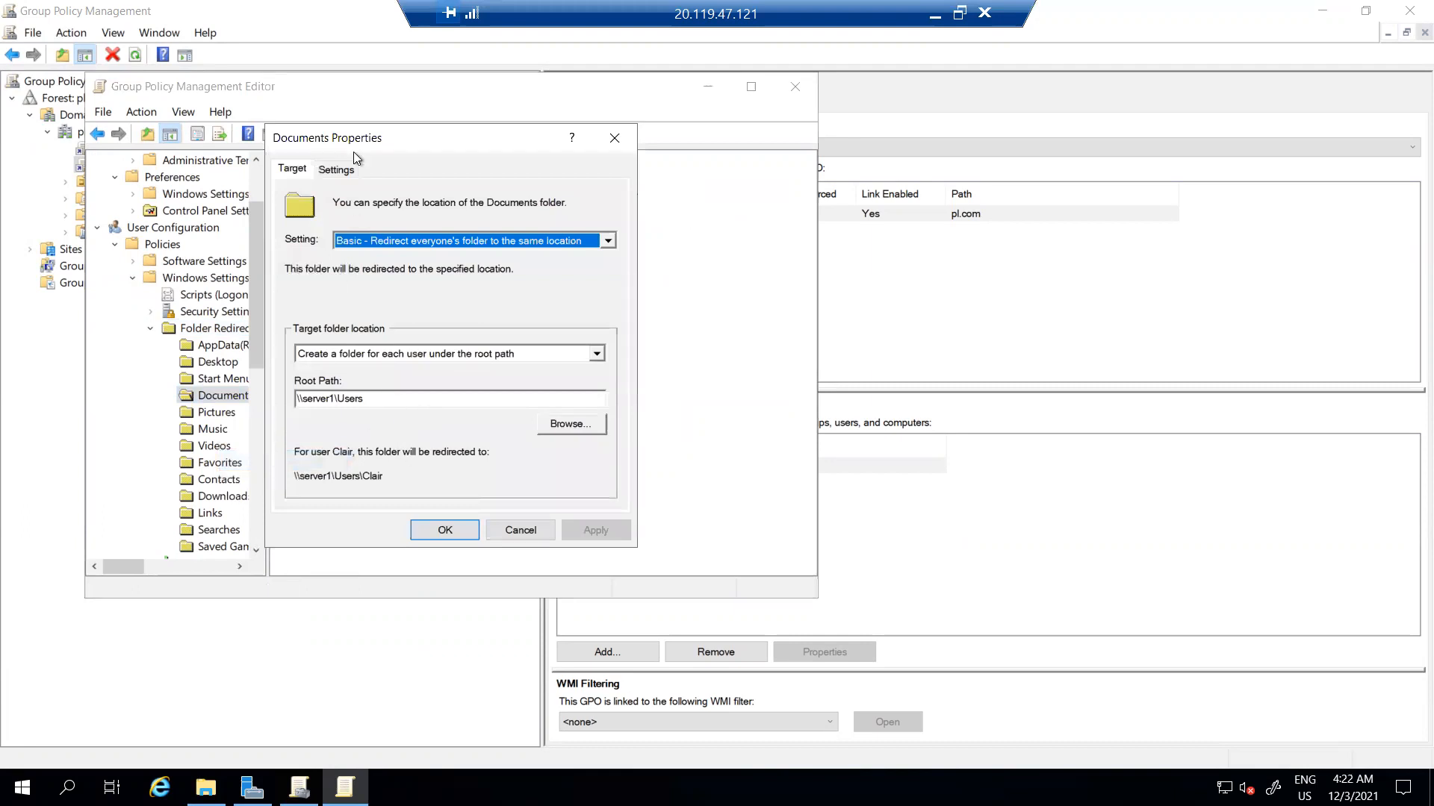
pyautogui.click(531, 530)
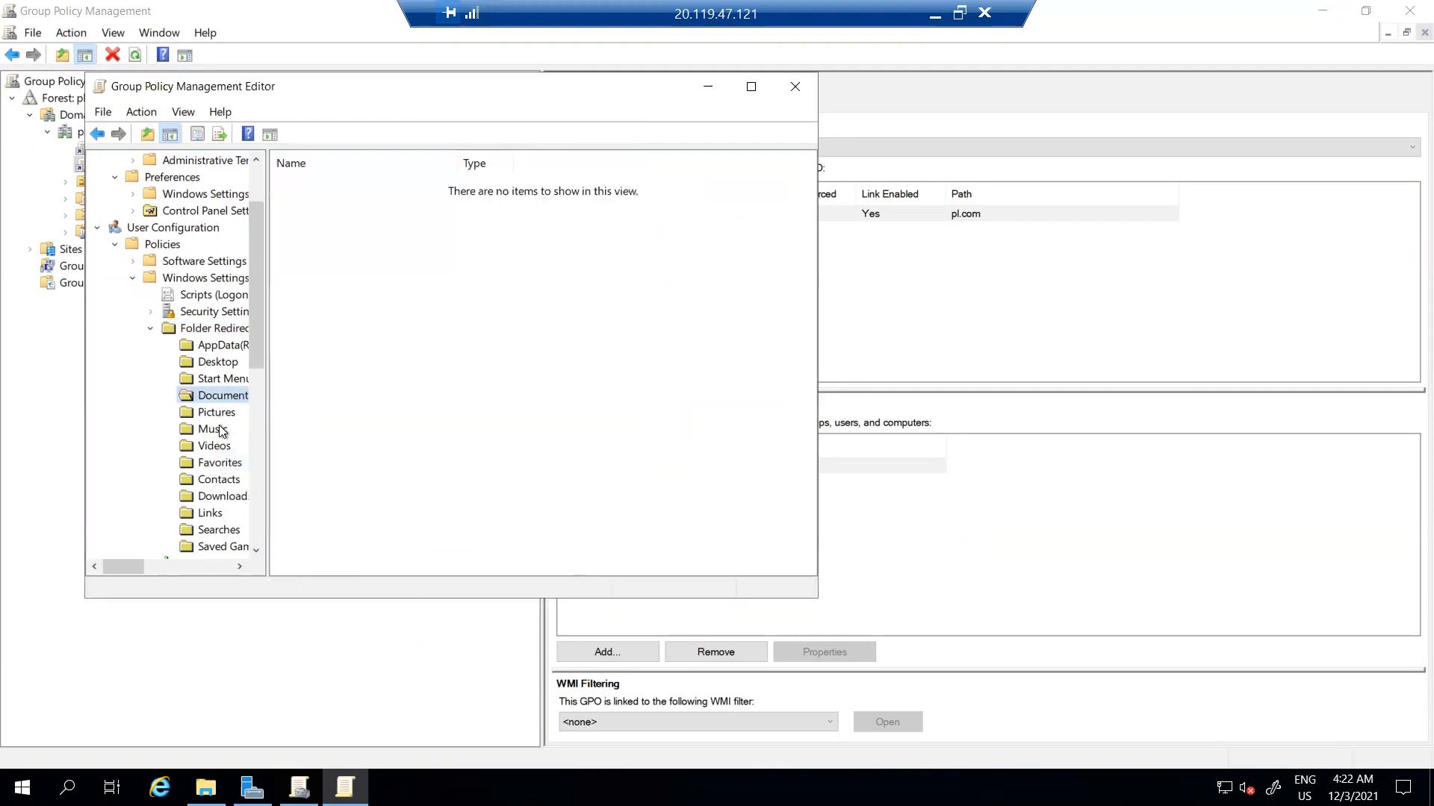
pyautogui.rightClick(224, 412)
pyautogui.click(285, 427)
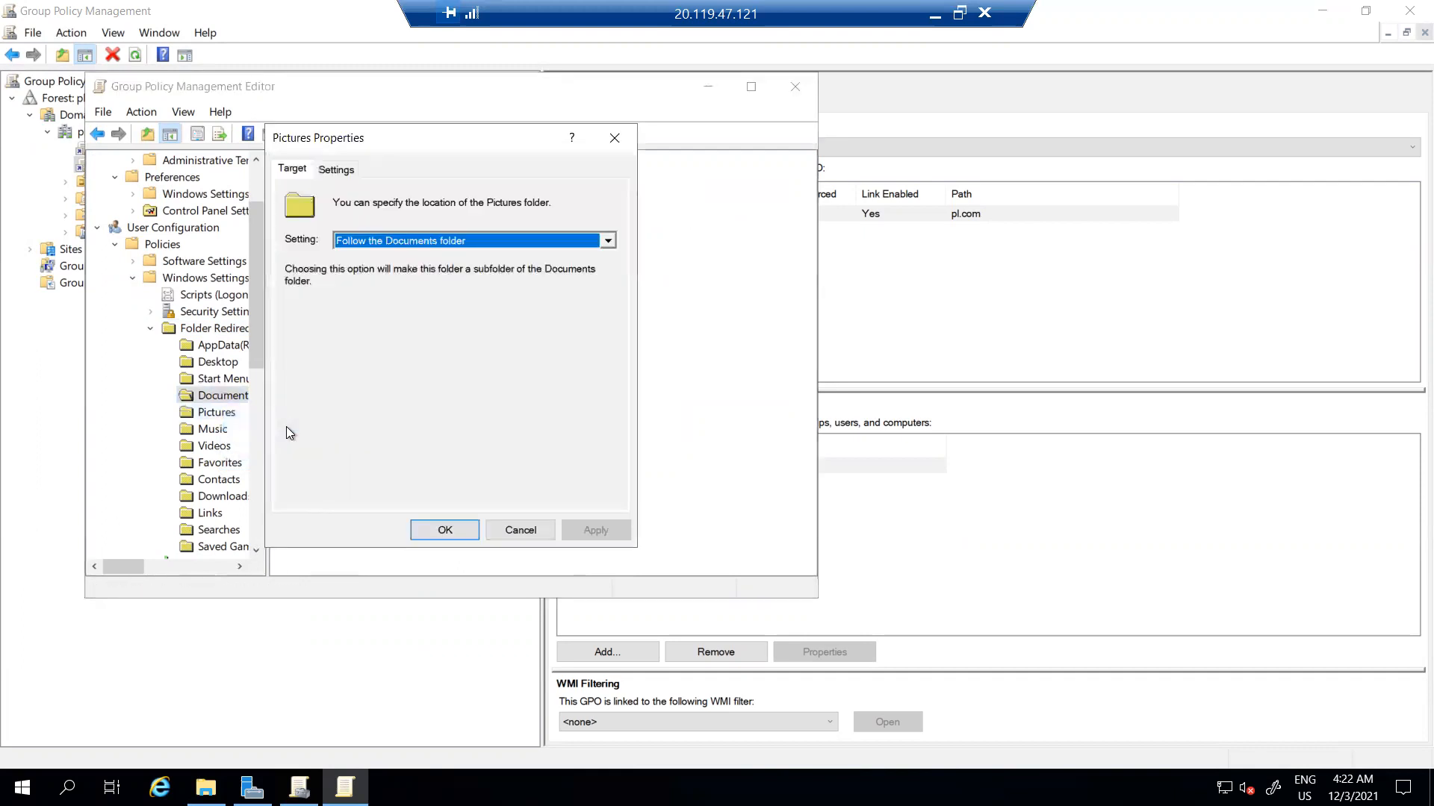
pyautogui.click(614, 138)
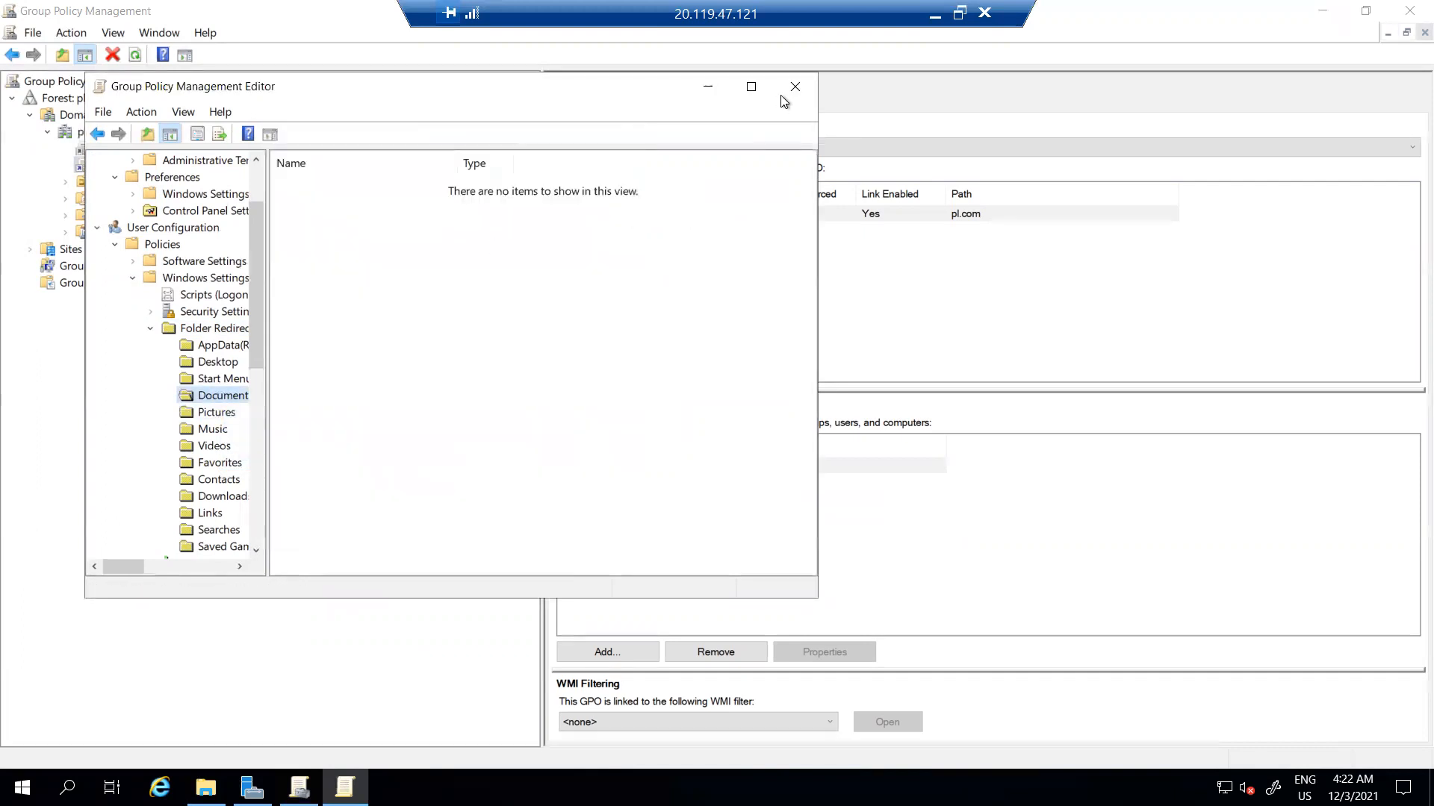
pyautogui.click(785, 100)
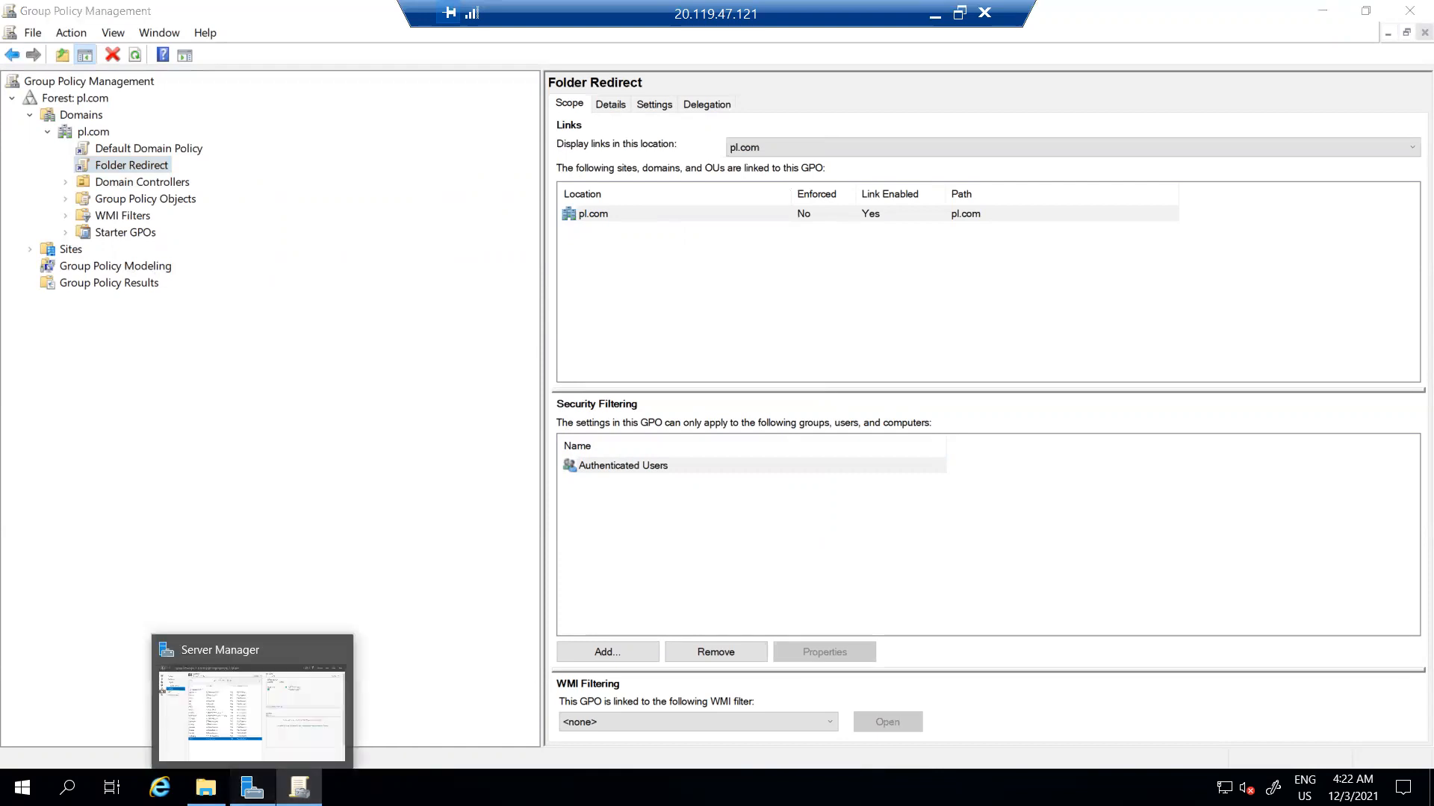
# Switch to Server Manager, open Active Directory Users and Computers, and look through the groups and accounts in the pl.com Users container
pyautogui.click(253, 788)
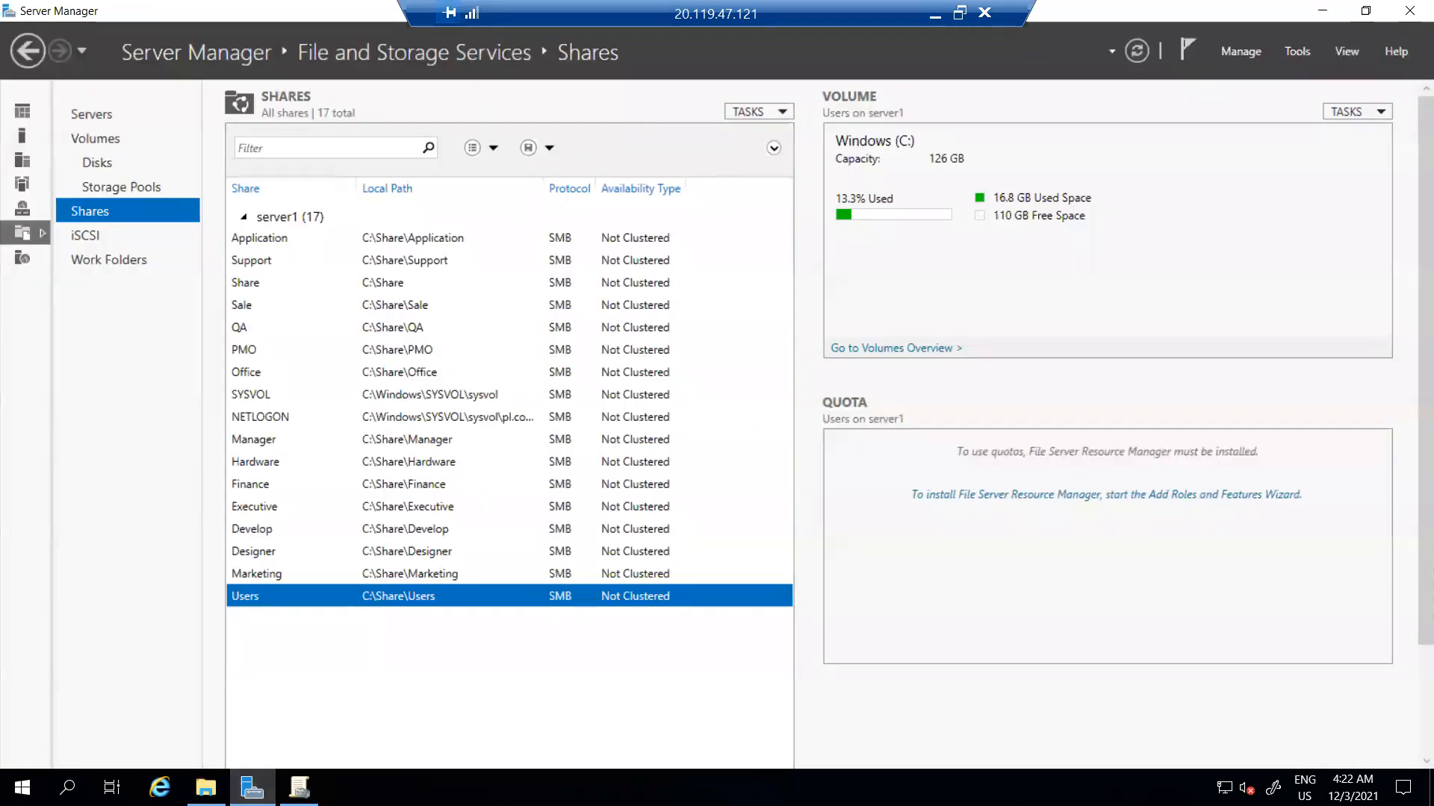
pyautogui.click(1290, 49)
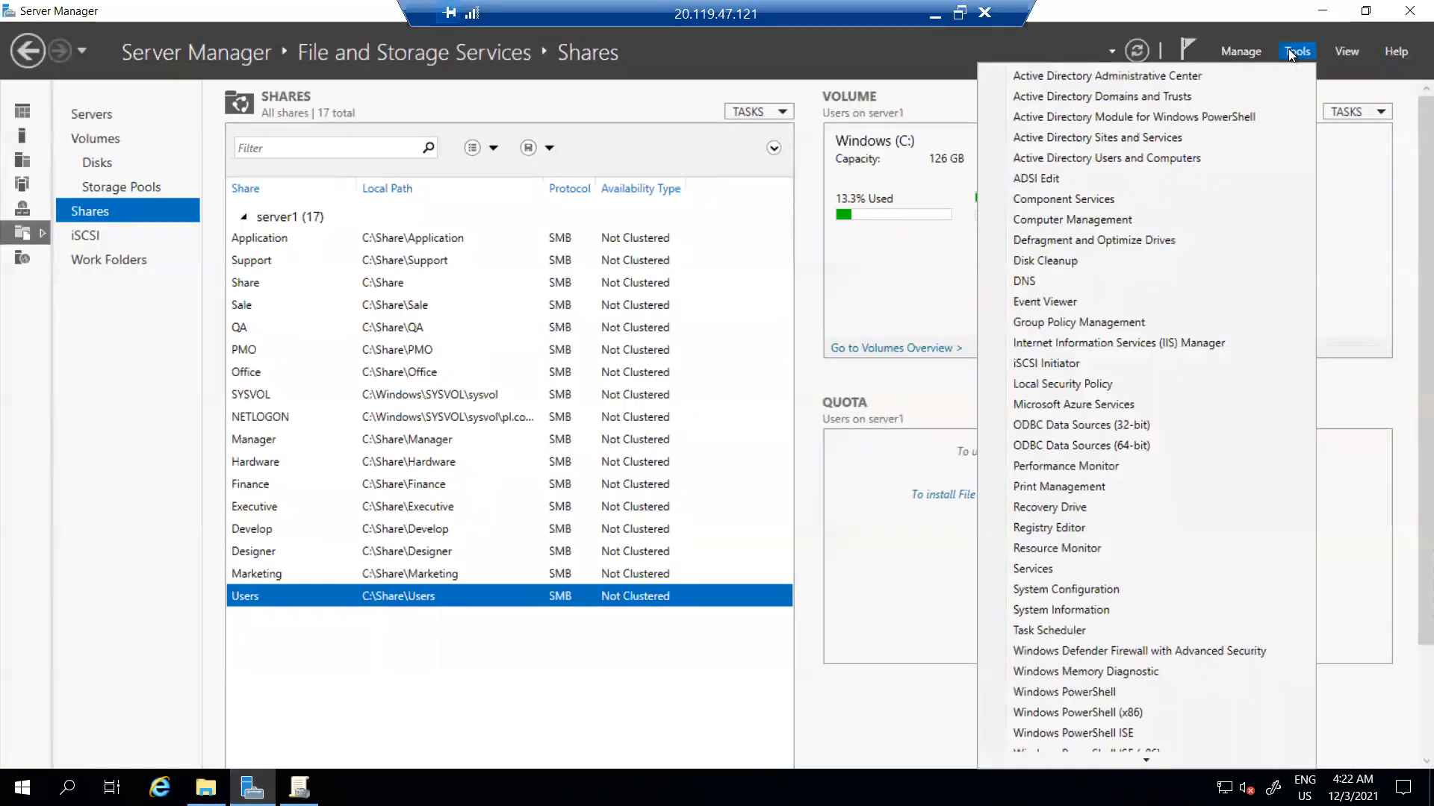
pyautogui.click(1124, 161)
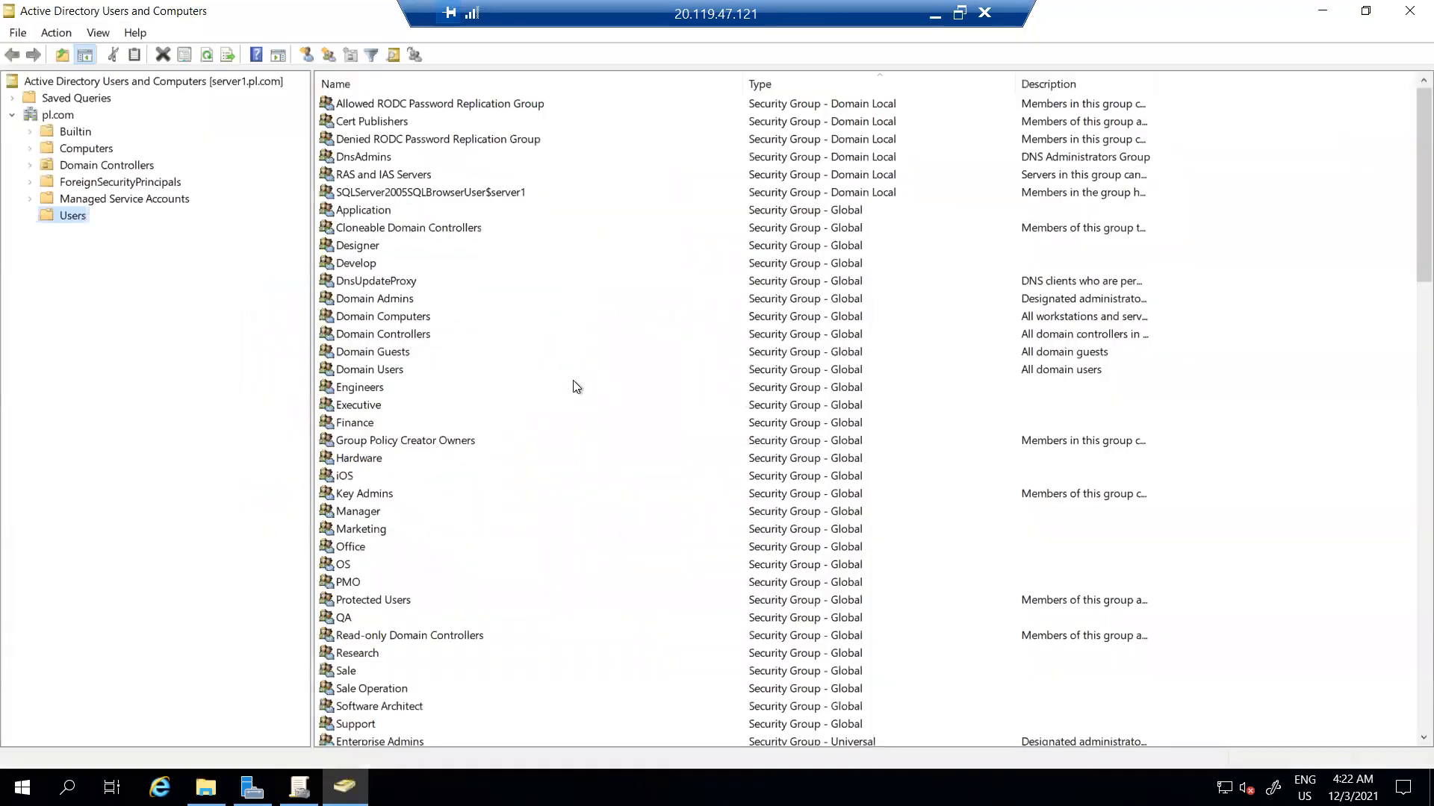
pyautogui.scroll(-20, 575, 385)
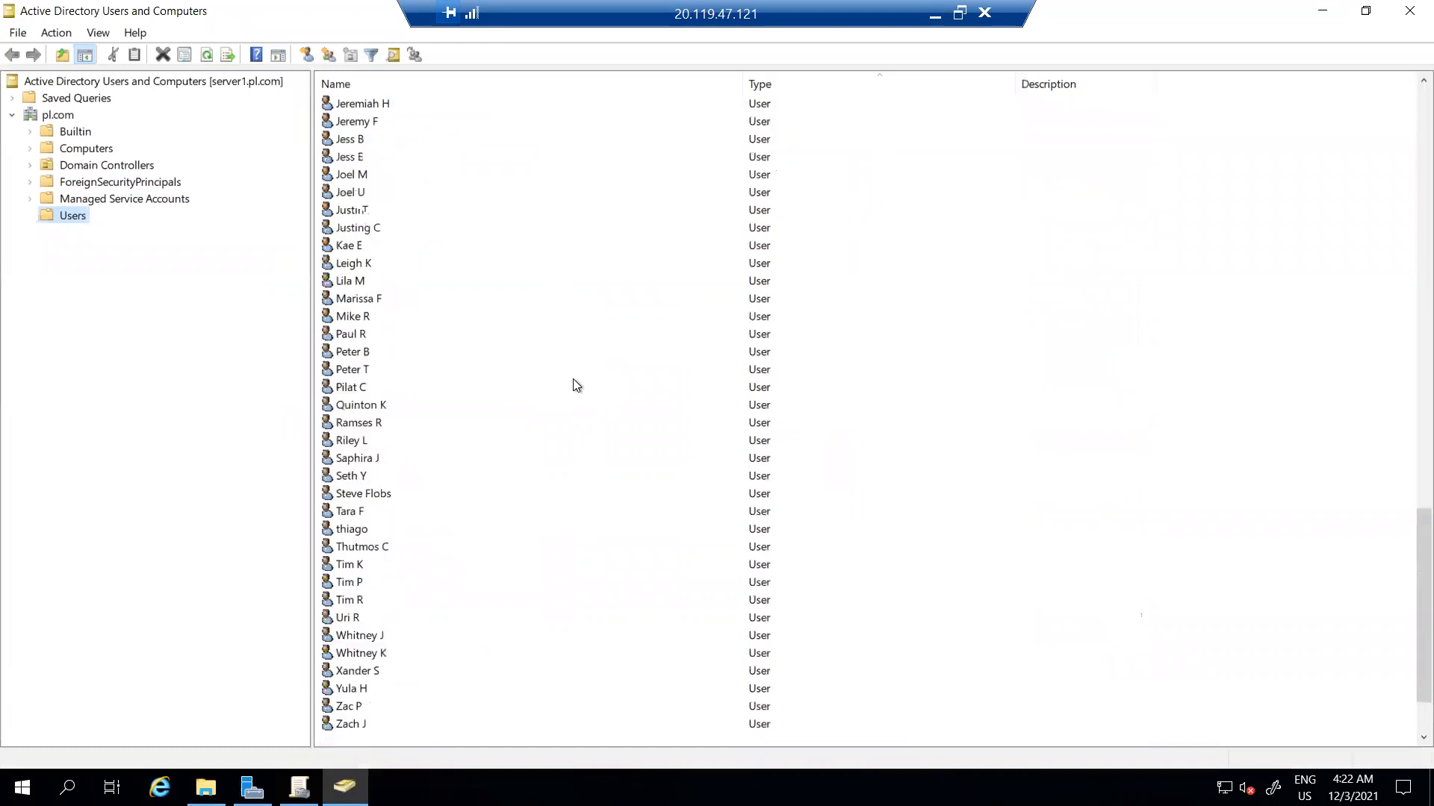
pyautogui.scroll(1, 629, 680)
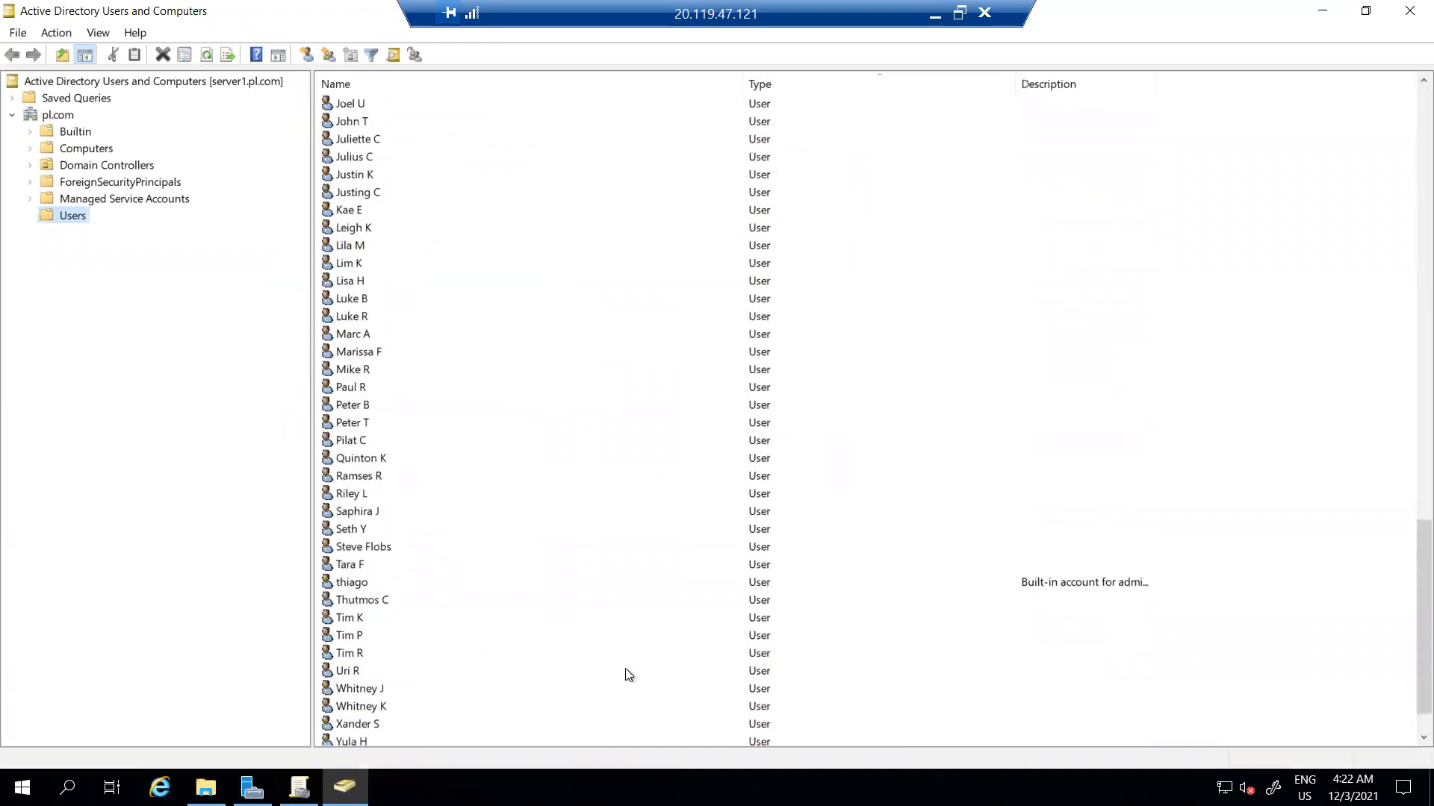
pyautogui.scroll(18, 628, 675)
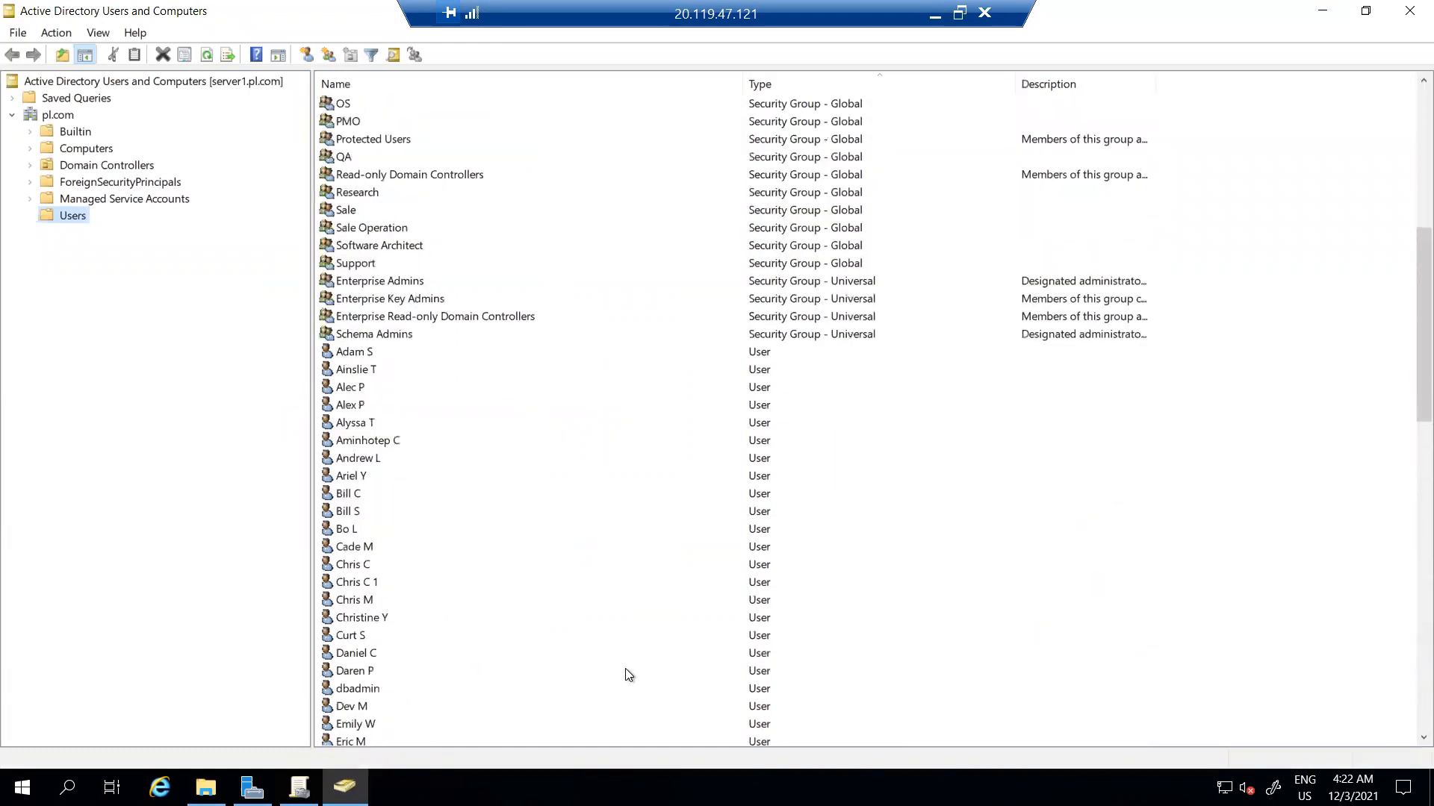
# Review the first listed user's general, account, profile and organization properties, and close them without changes
pyautogui.rightClick(362, 352)
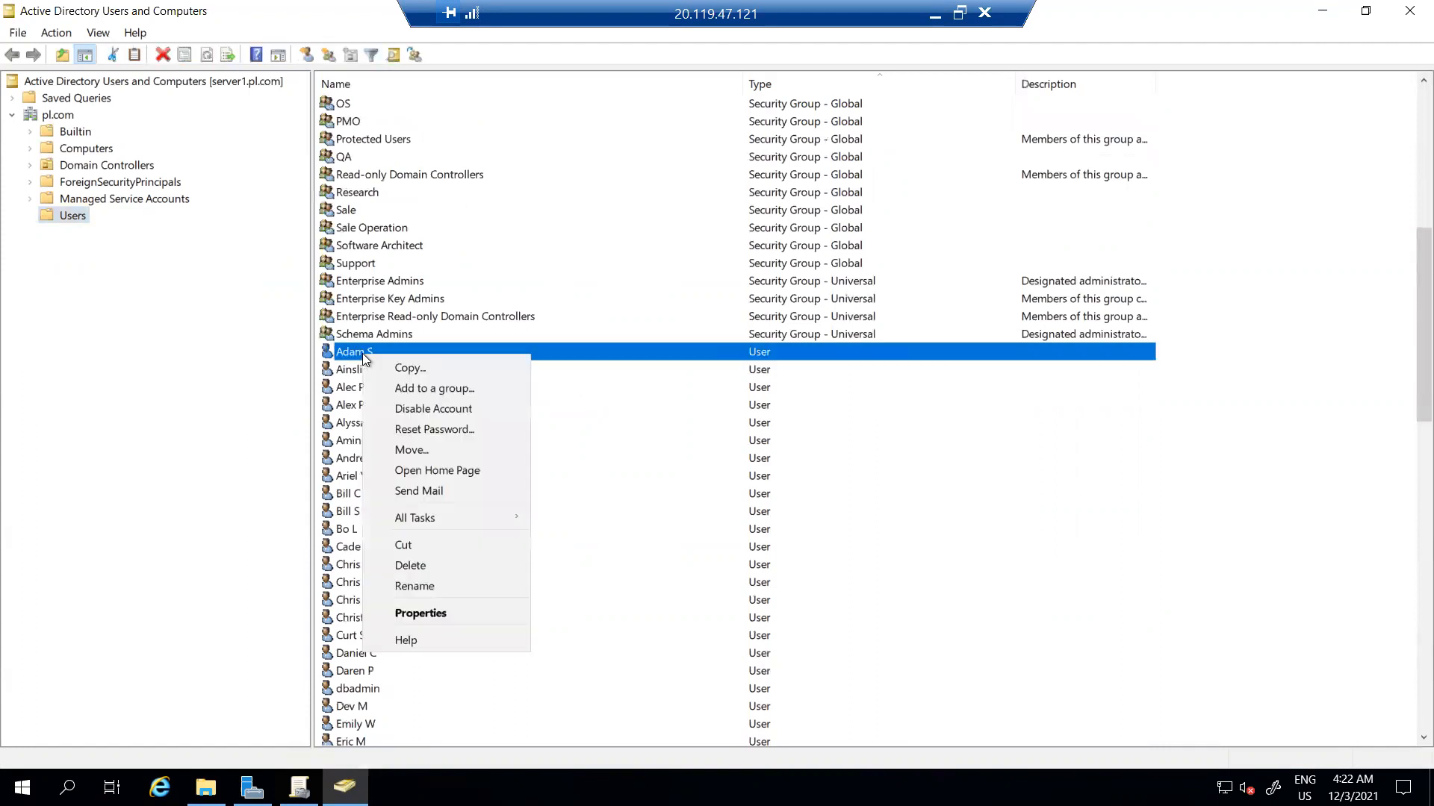
pyautogui.click(420, 615)
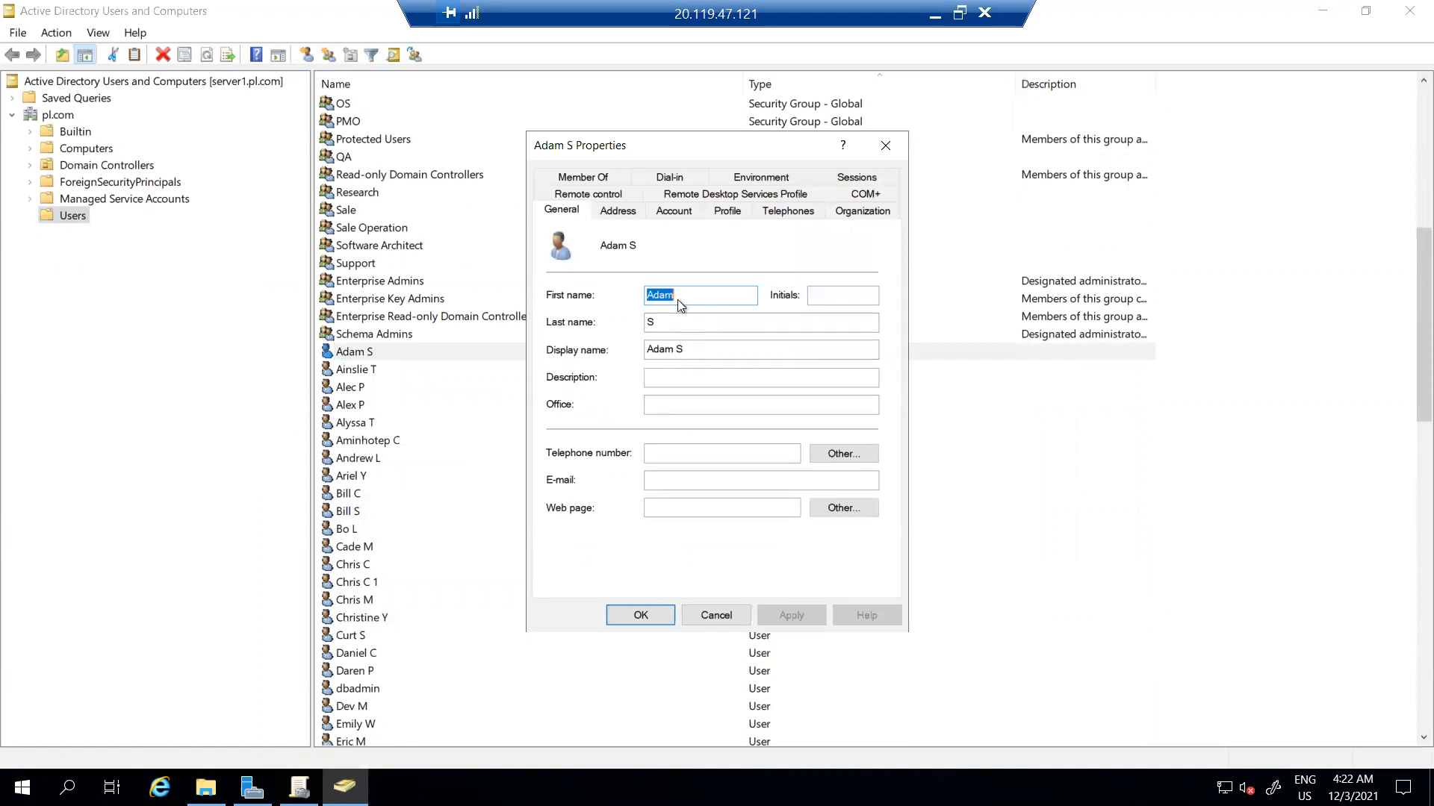
pyautogui.click(667, 215)
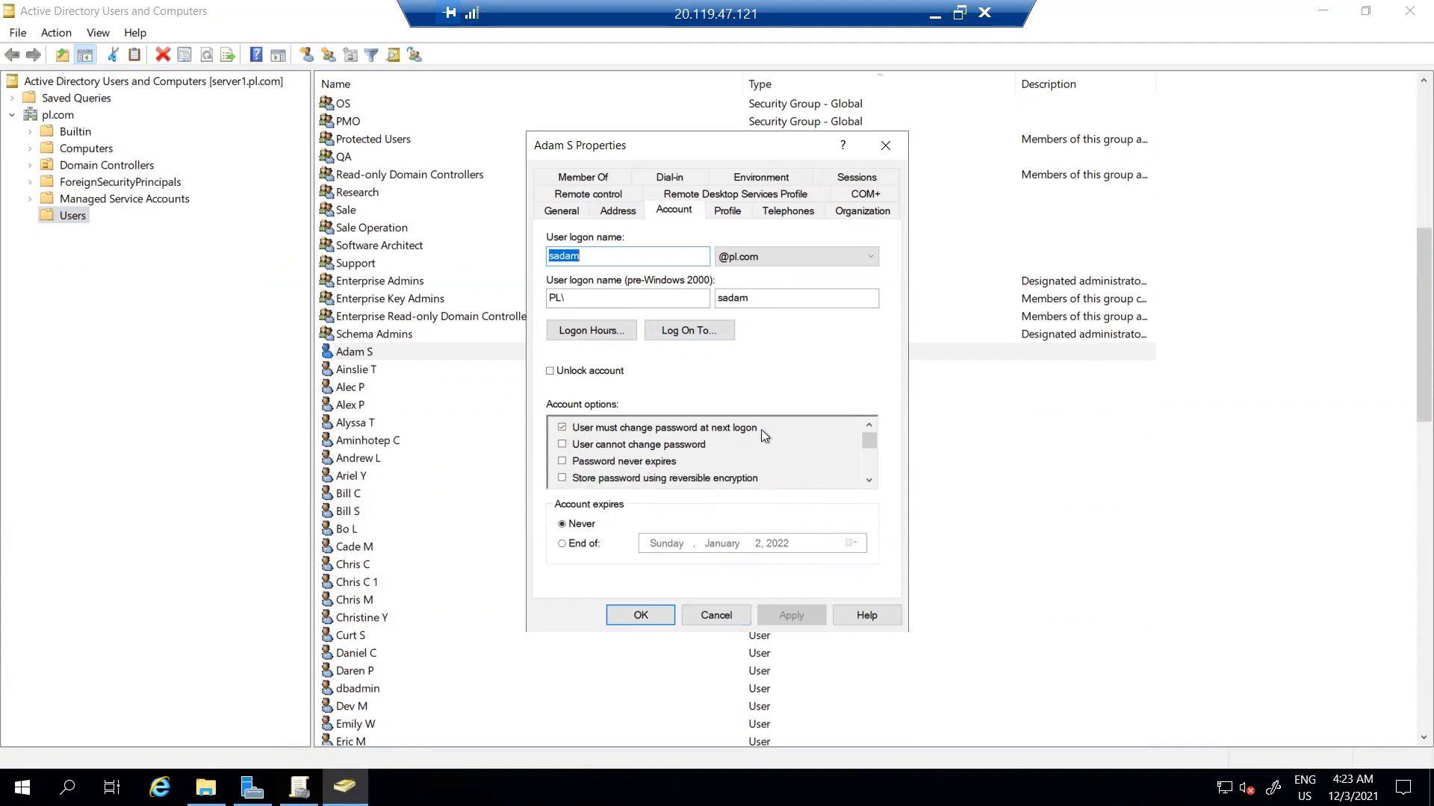
pyautogui.click(727, 213)
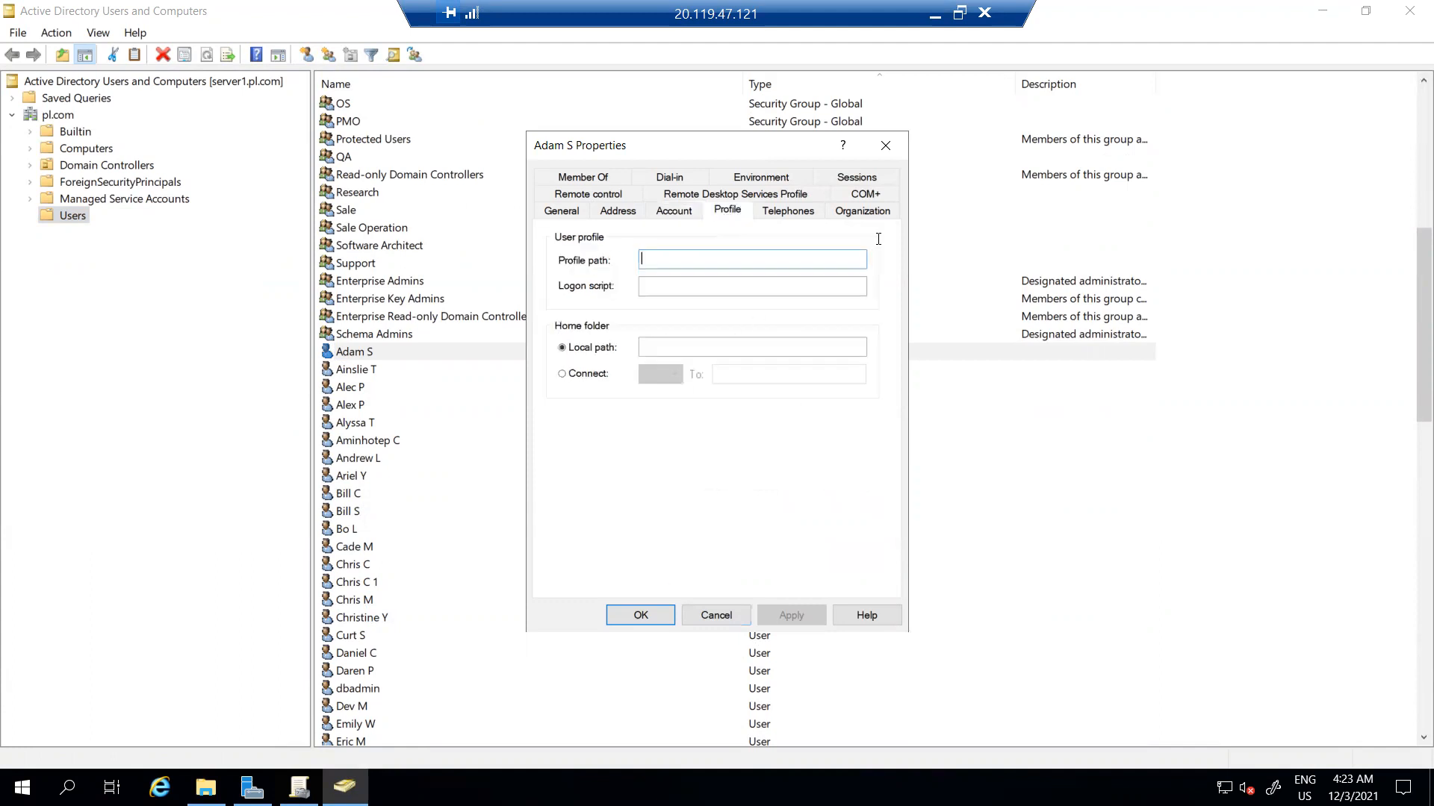
pyautogui.click(854, 215)
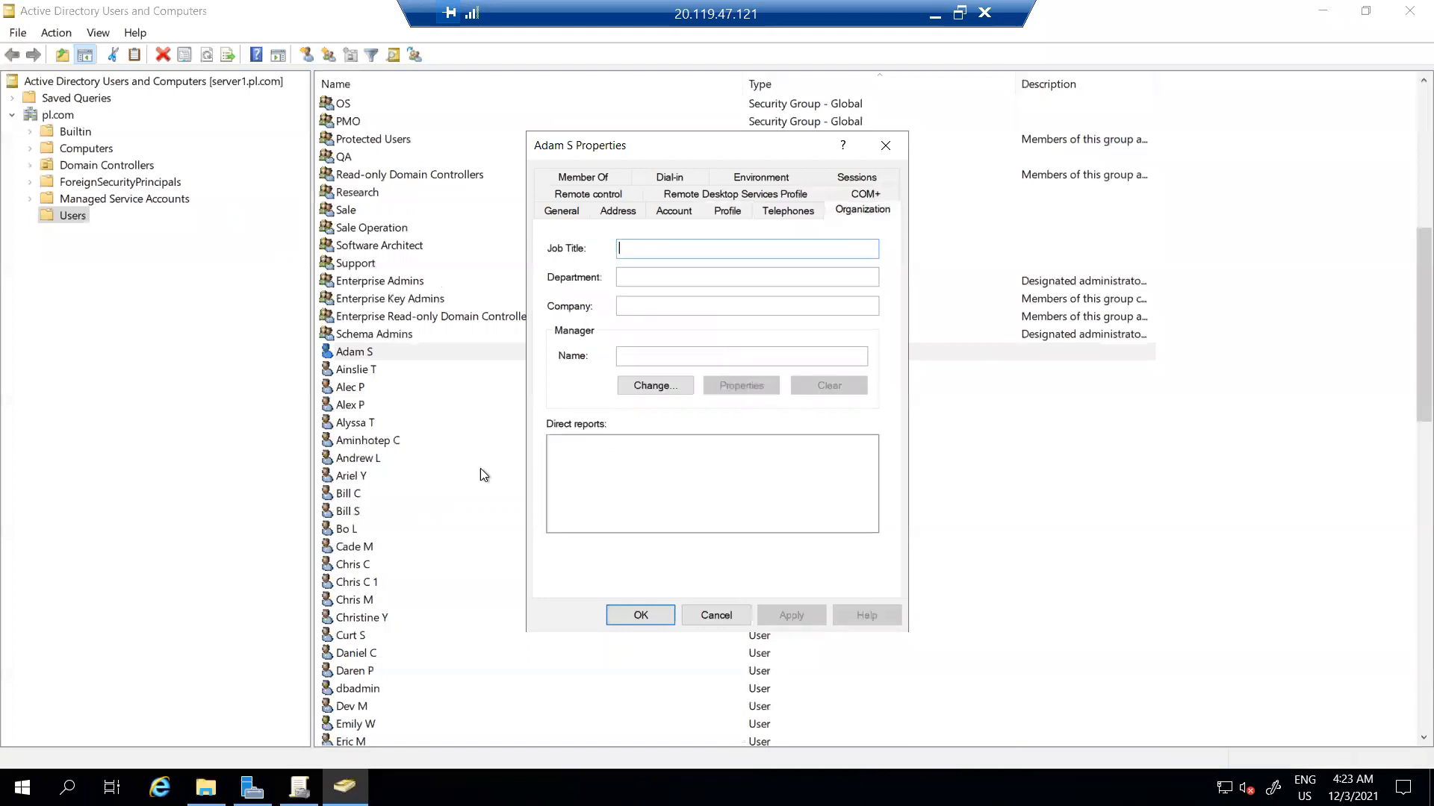
pyautogui.click(672, 211)
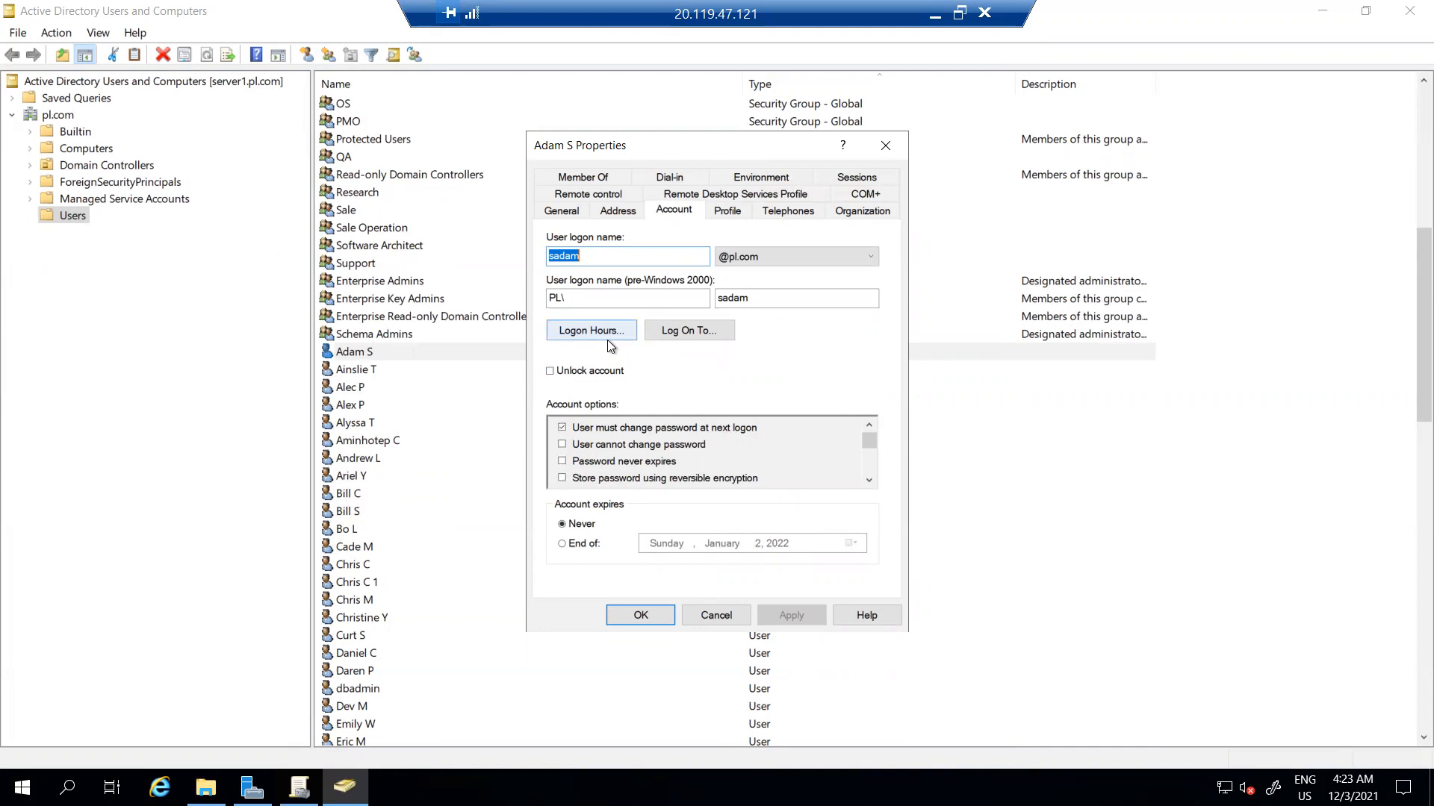
pyautogui.click(706, 617)
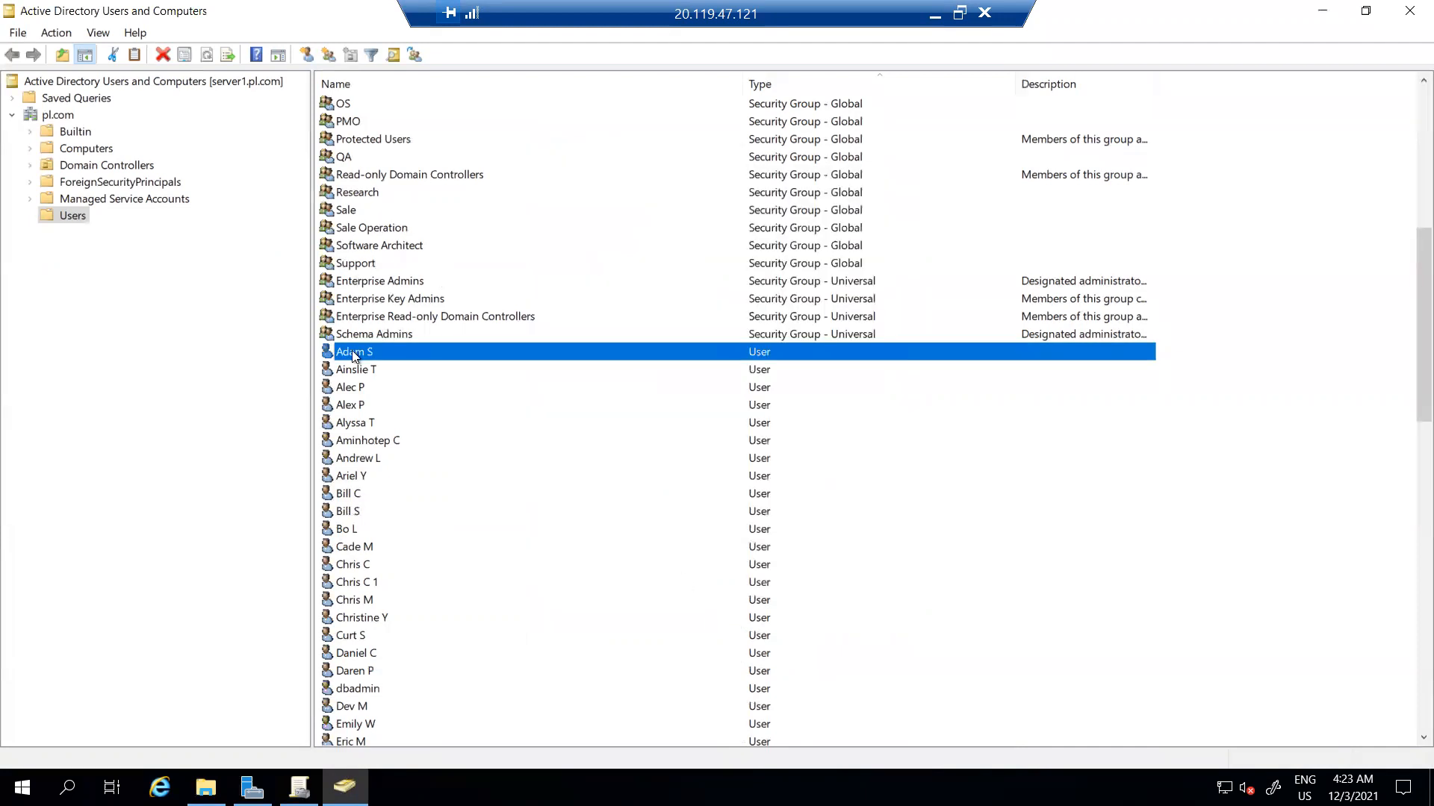
# Review the Sale security group's general properties and member list, and close them without changes
pyautogui.rightClick(346, 210)
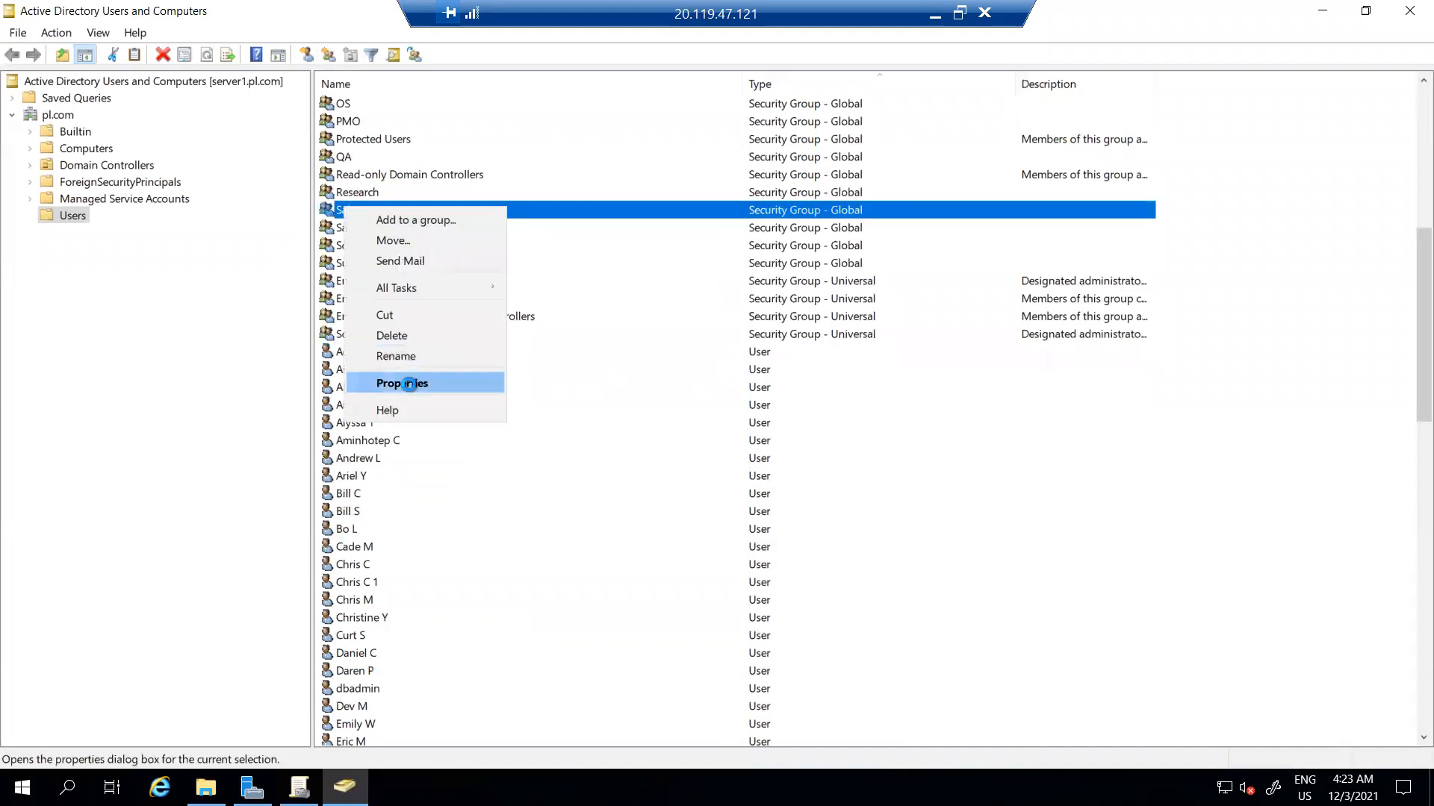
pyautogui.click(409, 384)
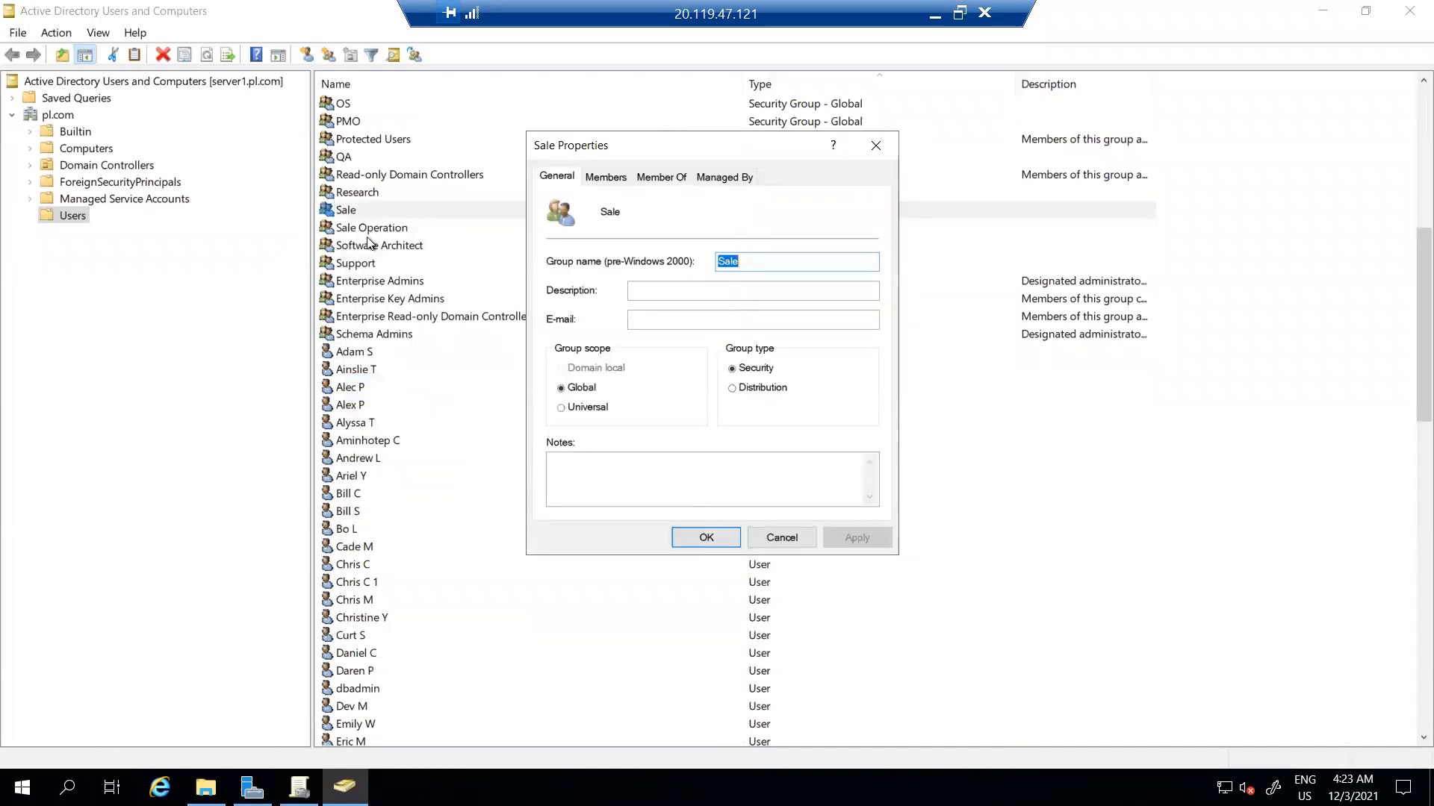
pyautogui.click(606, 179)
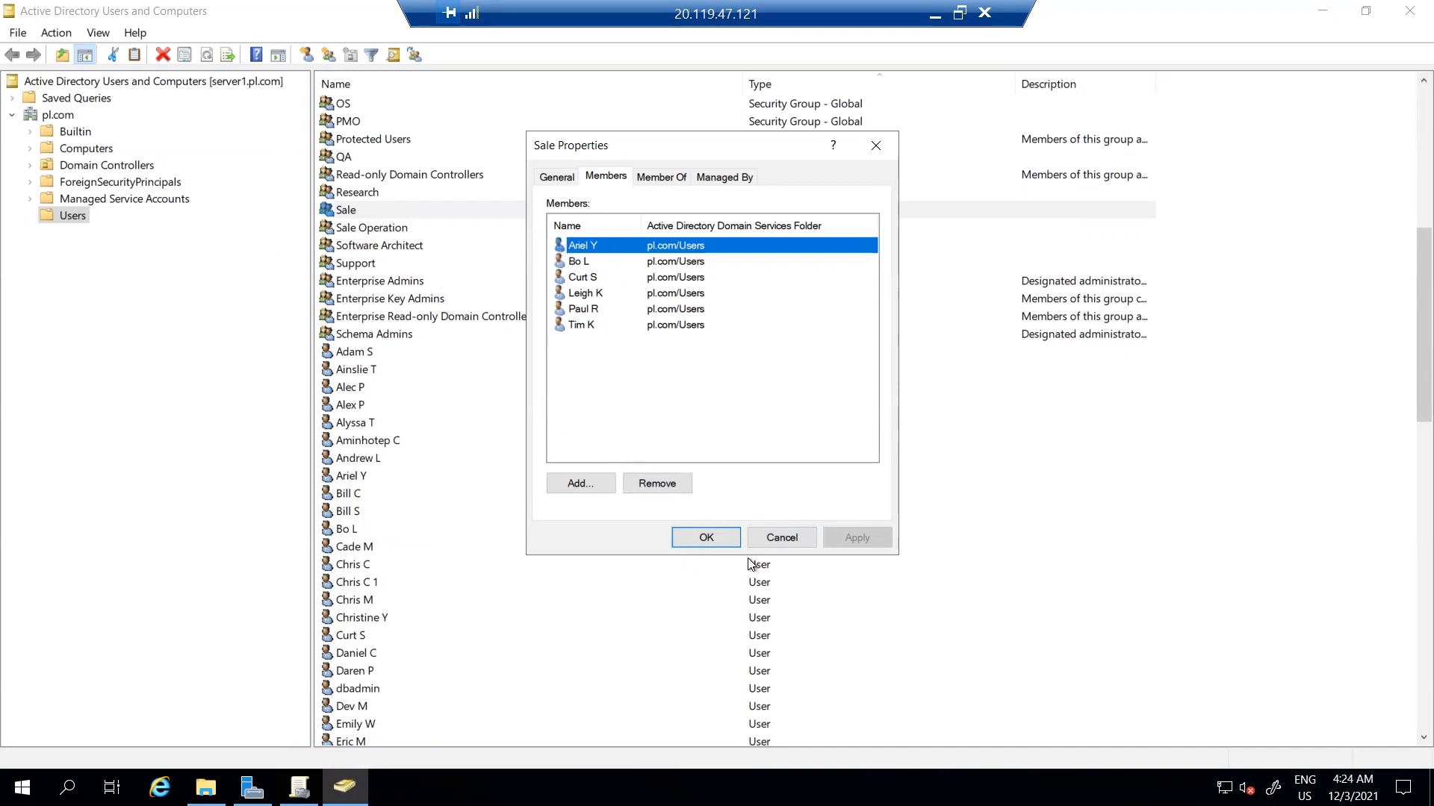
pyautogui.click(779, 534)
pyautogui.scroll(3, 445, 351)
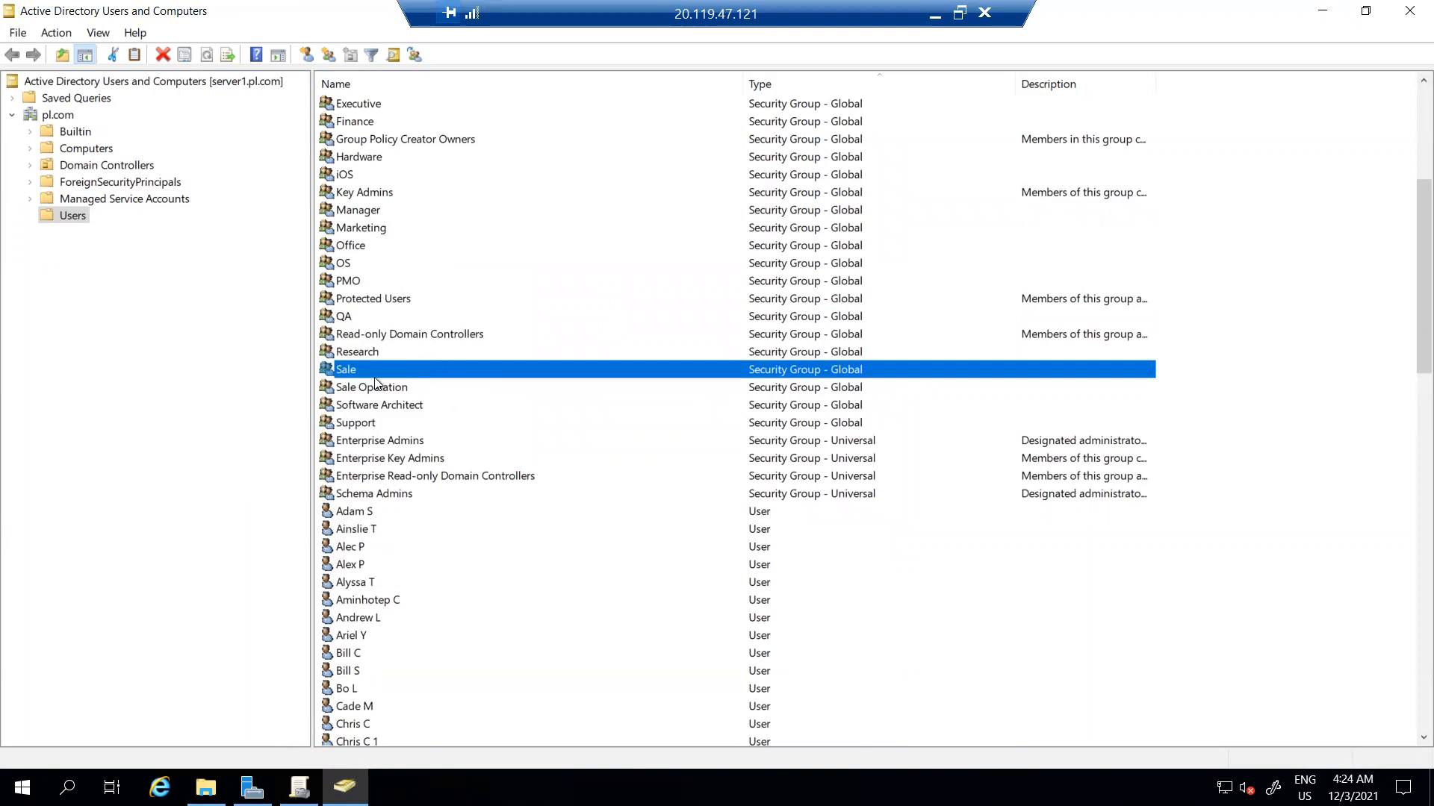
# Check the installed Microsoft SQL Server 2019 programs in the list of Windows apps, and return to the directory console
pyautogui.moveTo(253, 788)
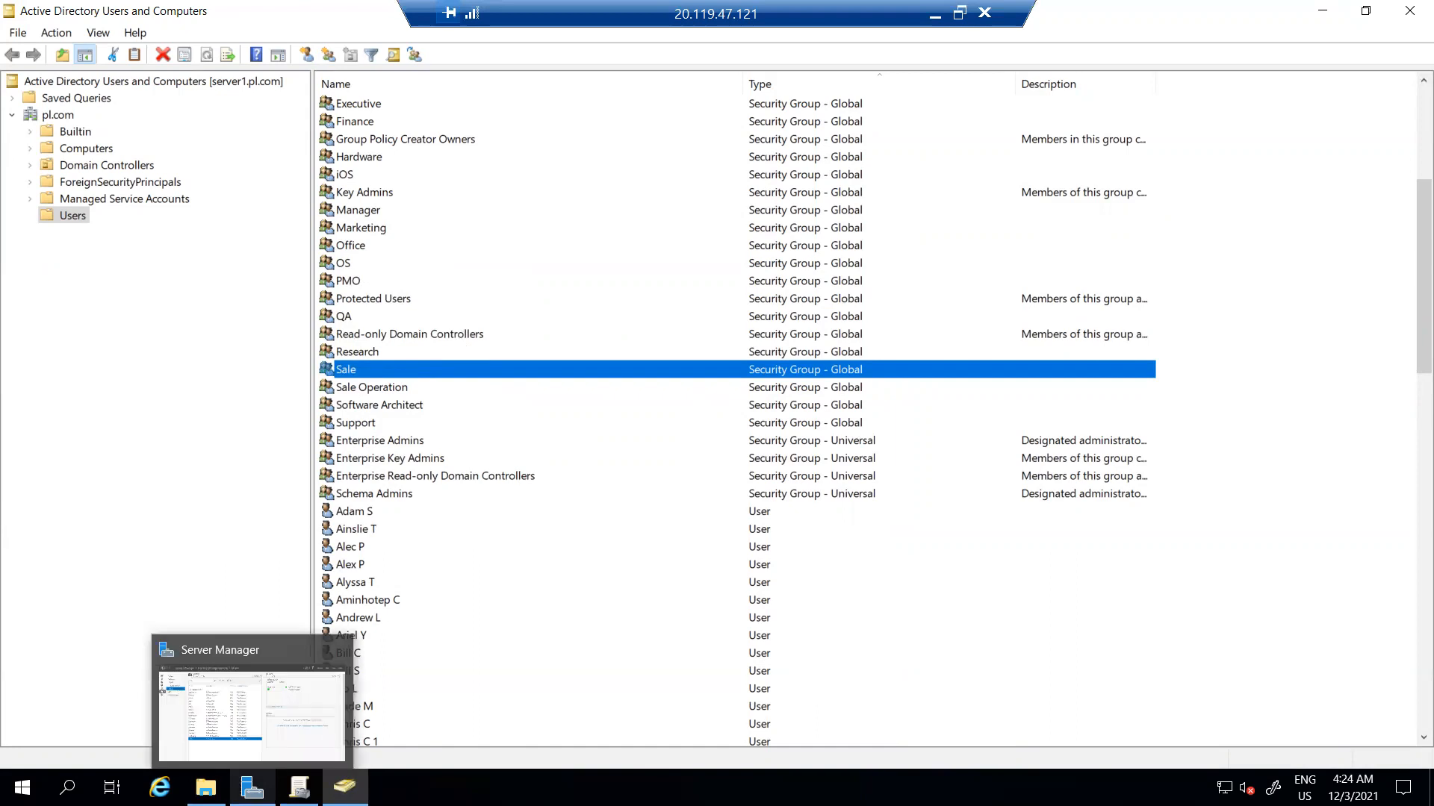
pyautogui.click(22, 788)
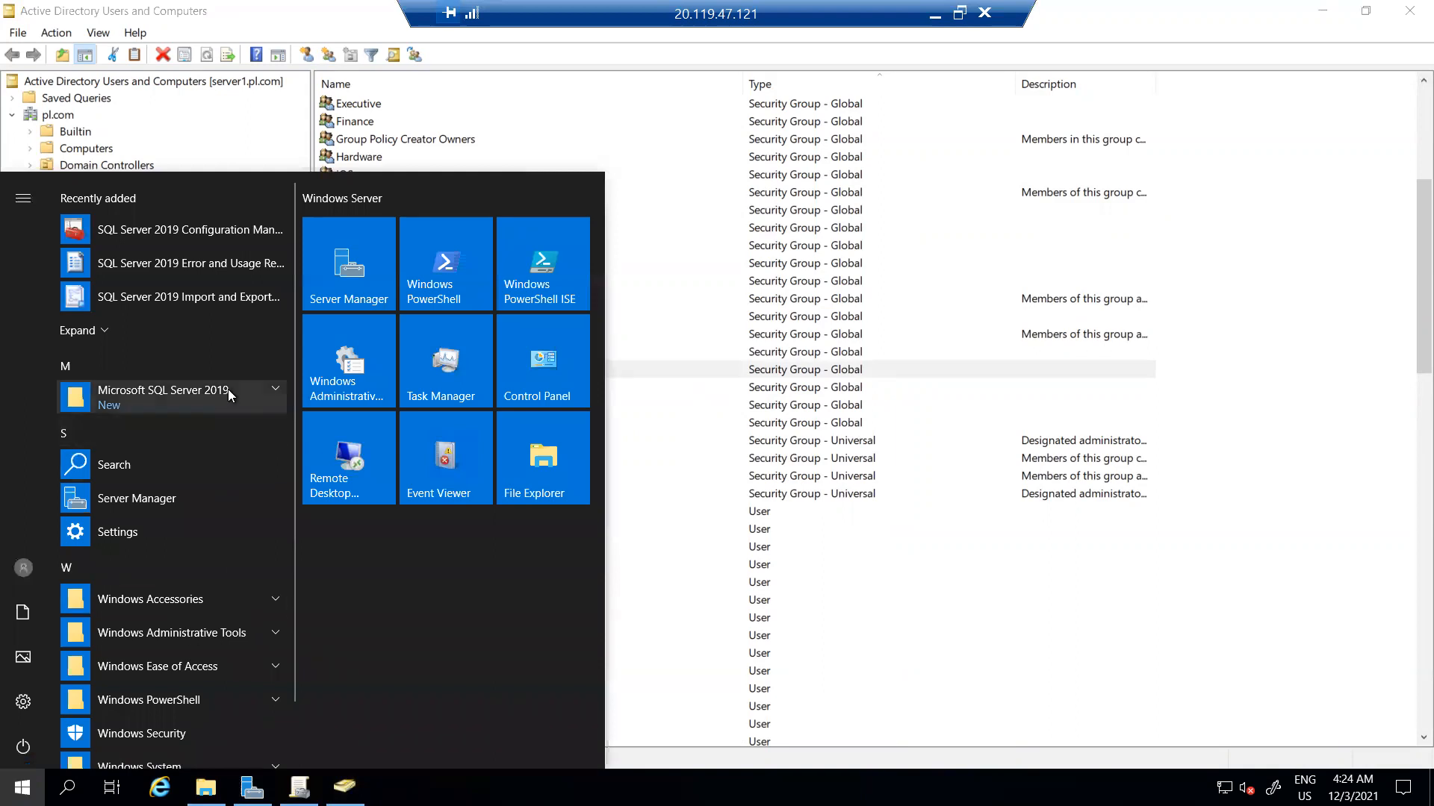
pyautogui.click(272, 384)
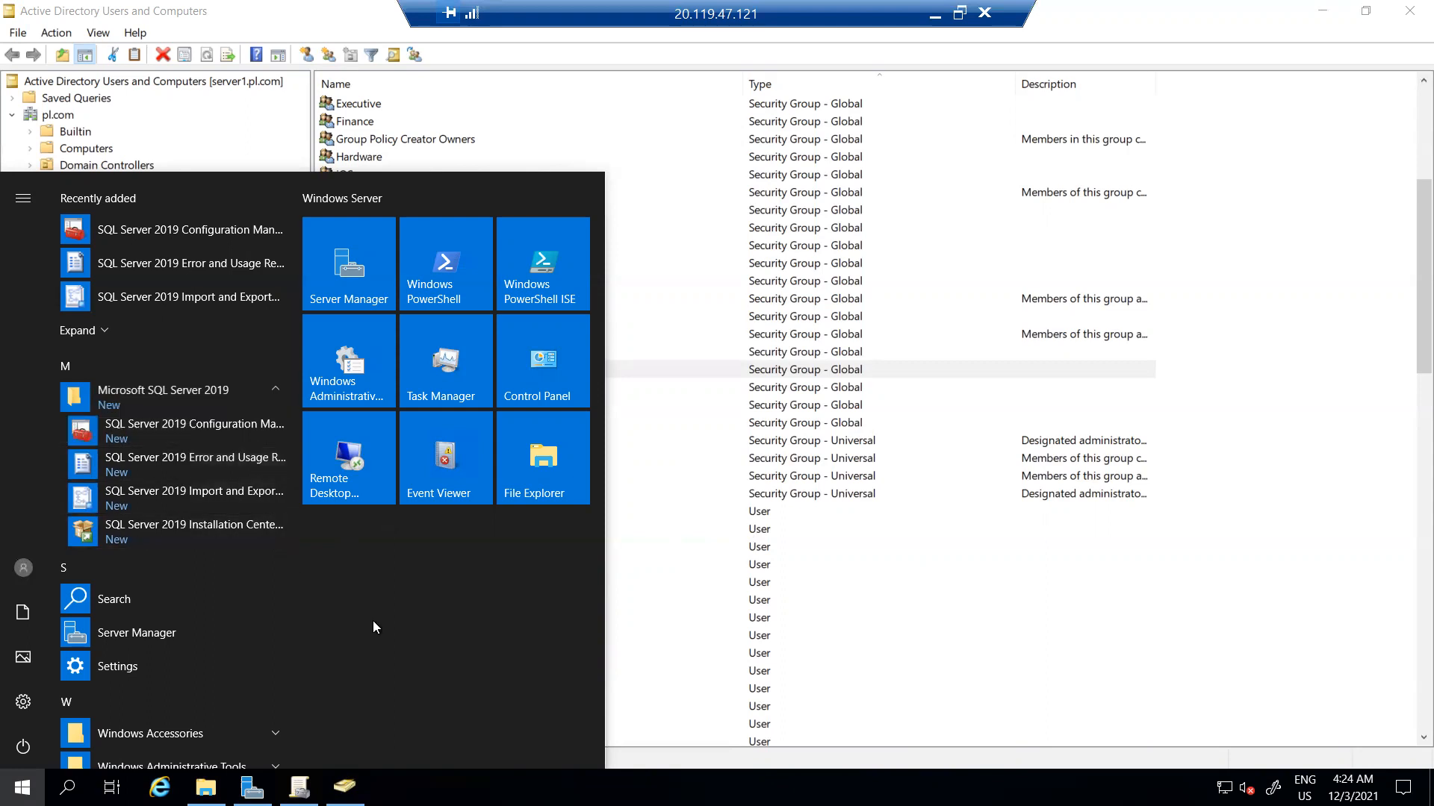
pyautogui.click(938, 657)
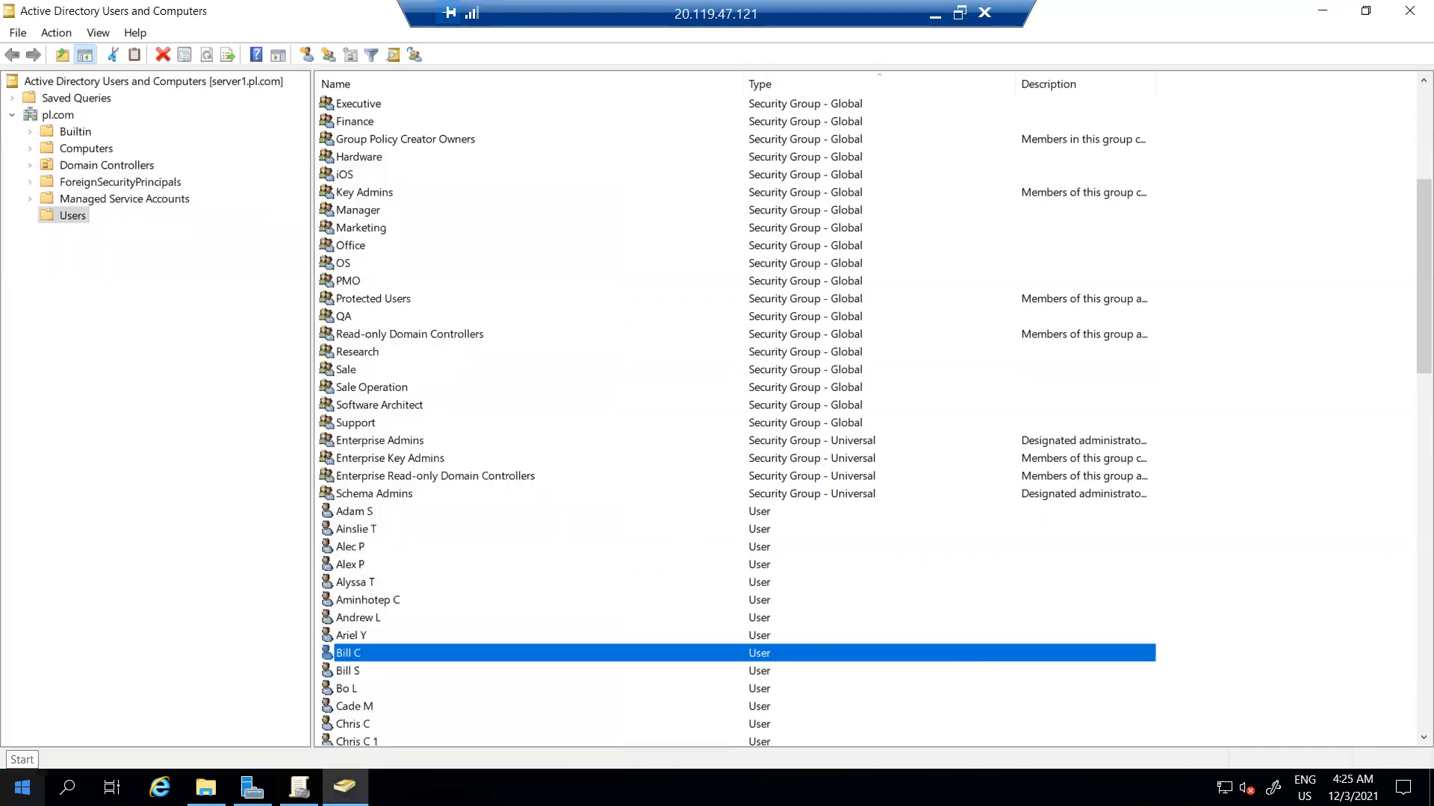
# Open Internet Information Services (IIS) Manager and examine server1's Default Web Site features, including the SSL Settings entry
pyautogui.press('super')
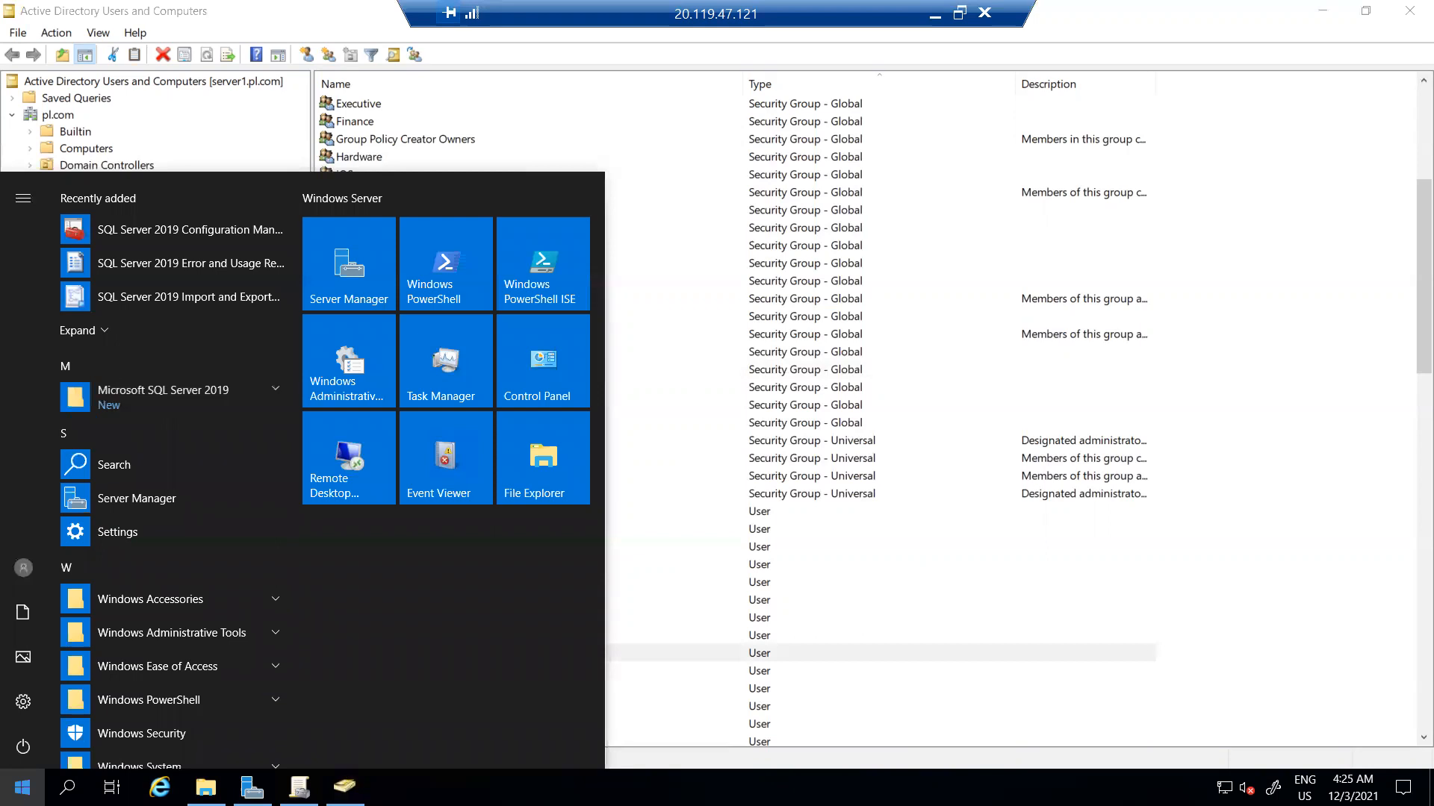
pyautogui.write('iis')
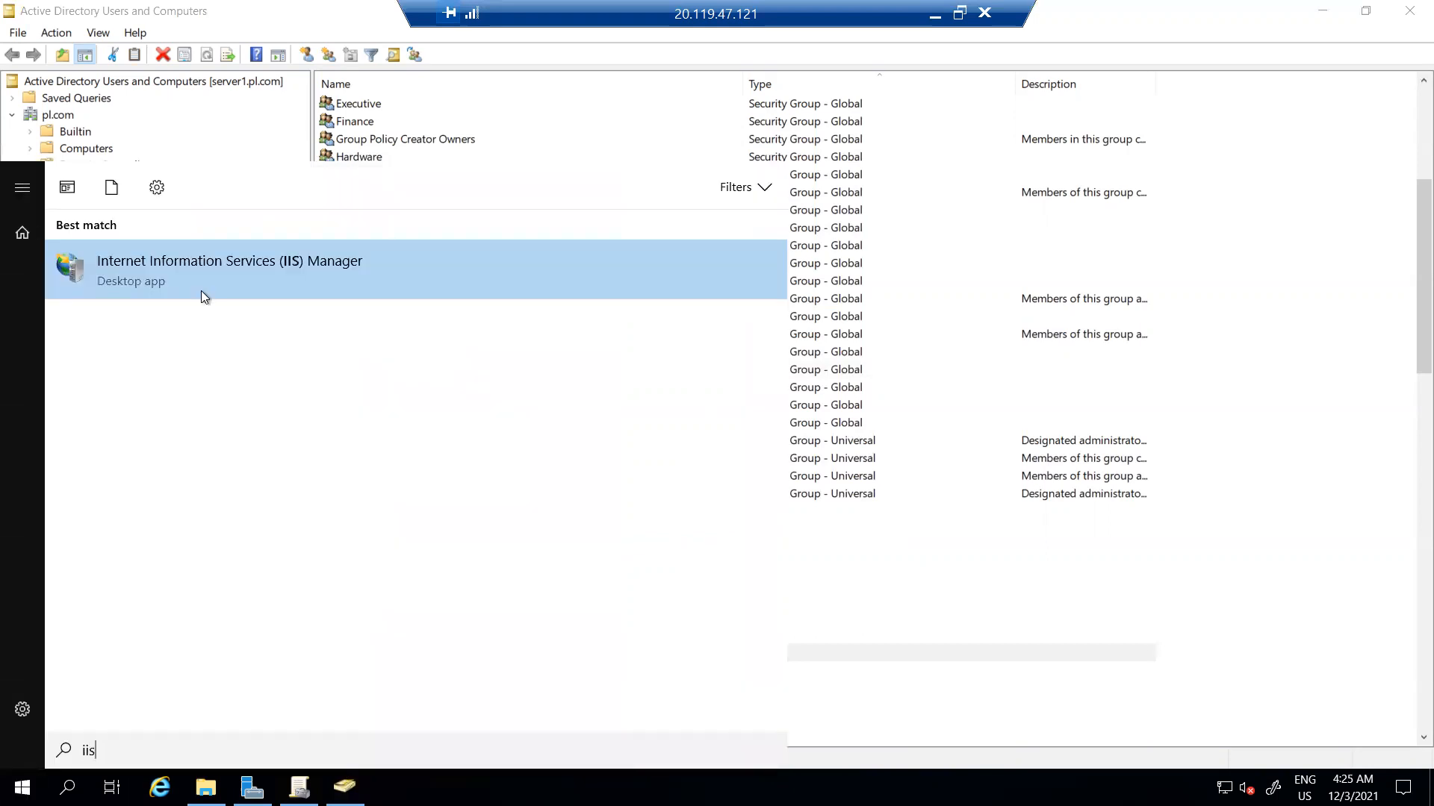
pyautogui.click(207, 271)
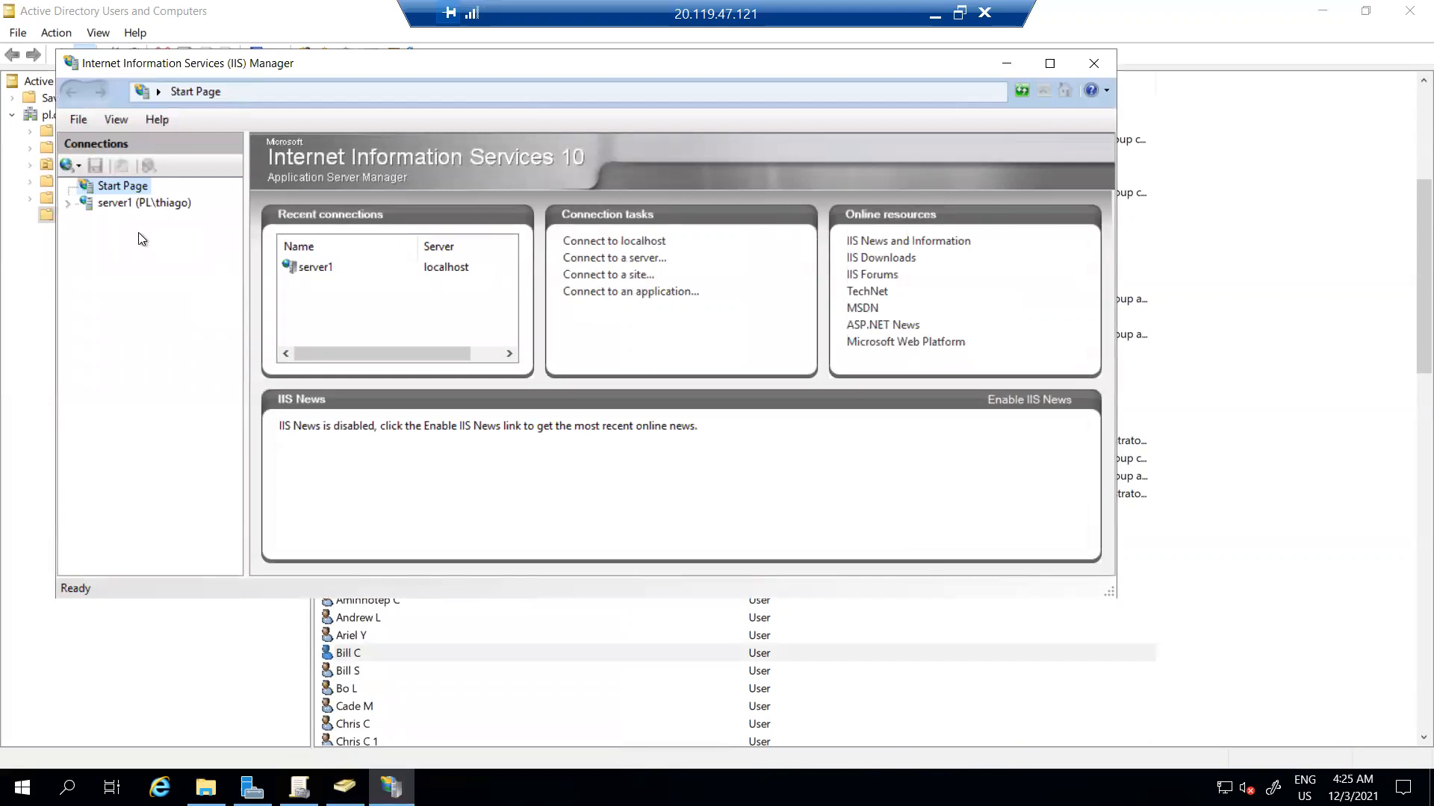
pyautogui.click(150, 204)
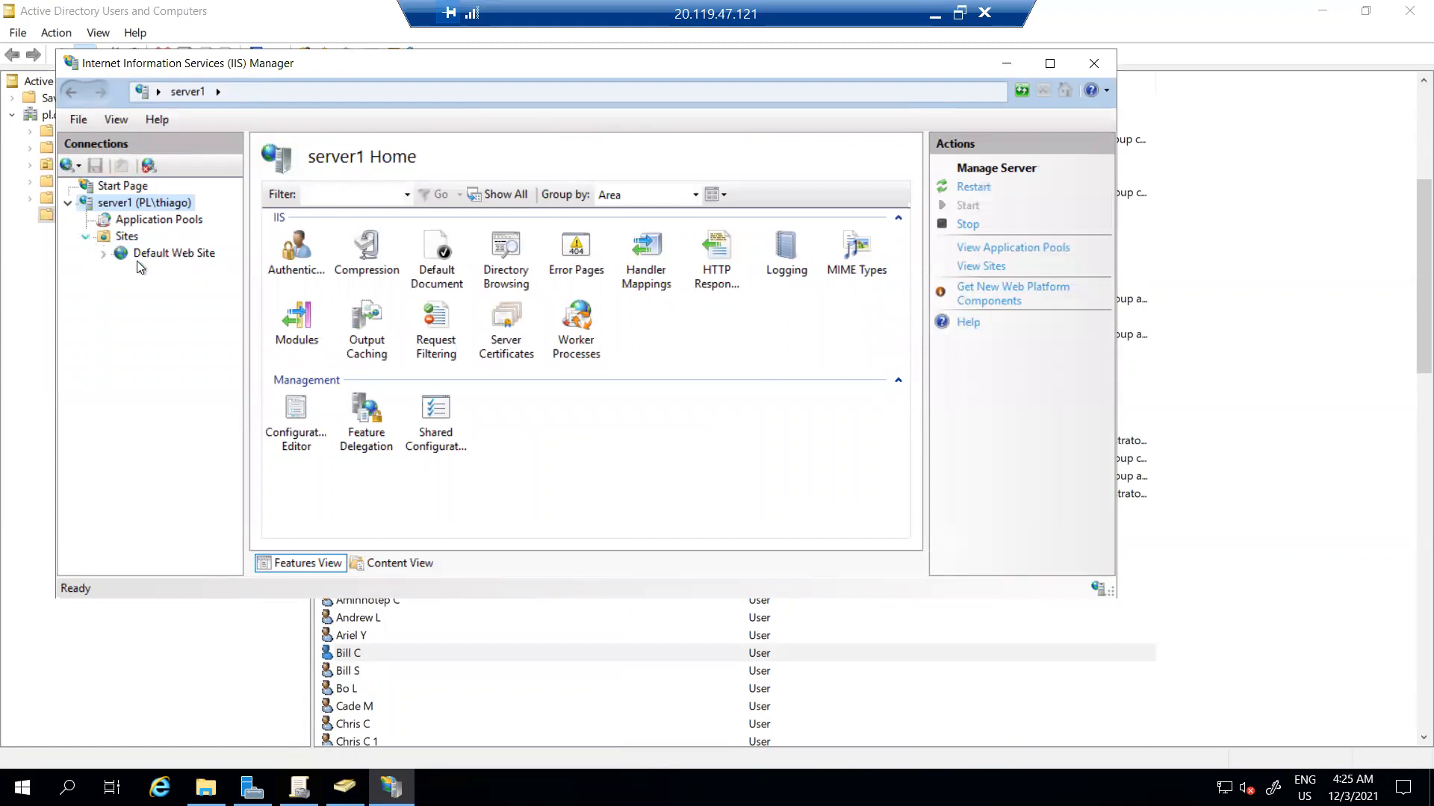
pyautogui.click(163, 252)
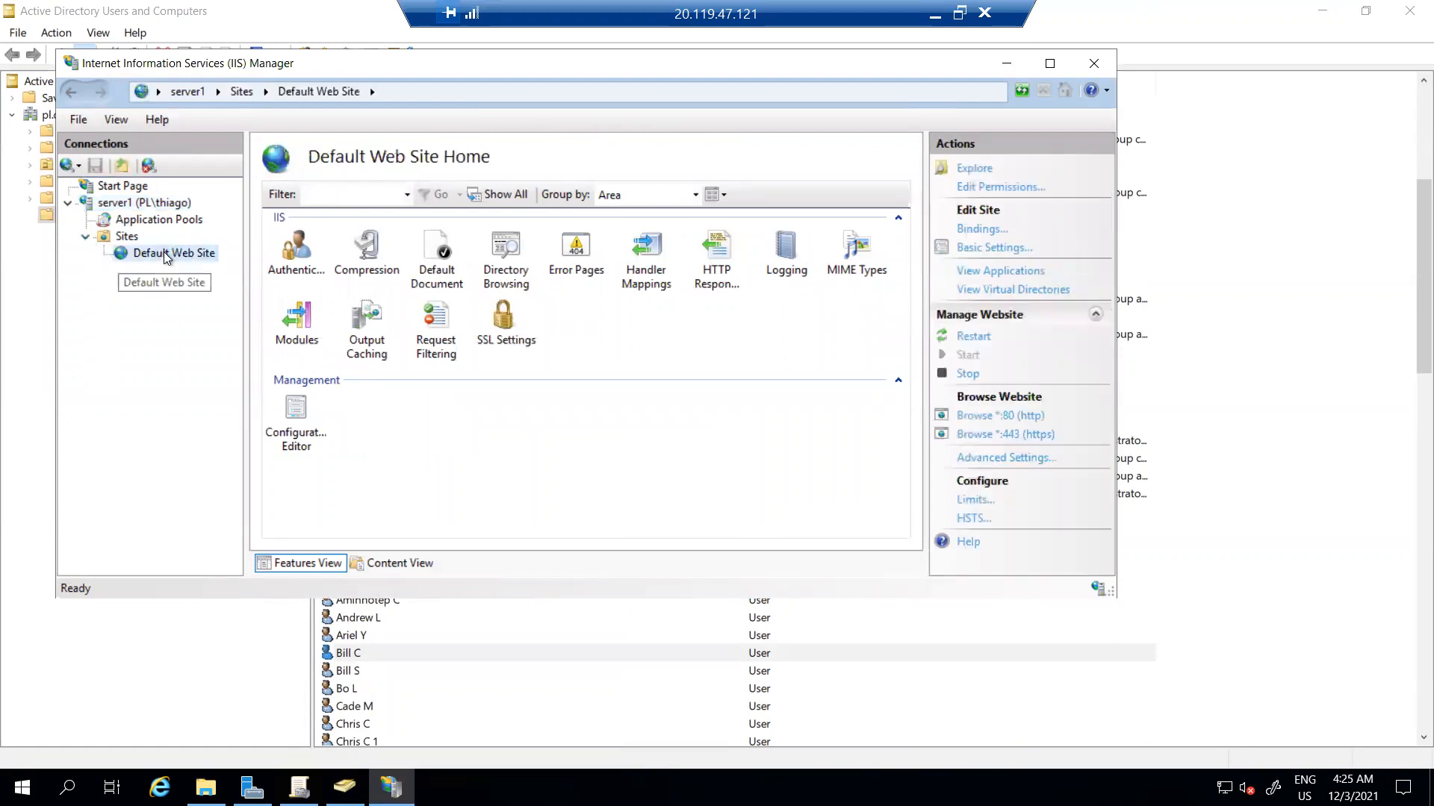
pyautogui.click(515, 327)
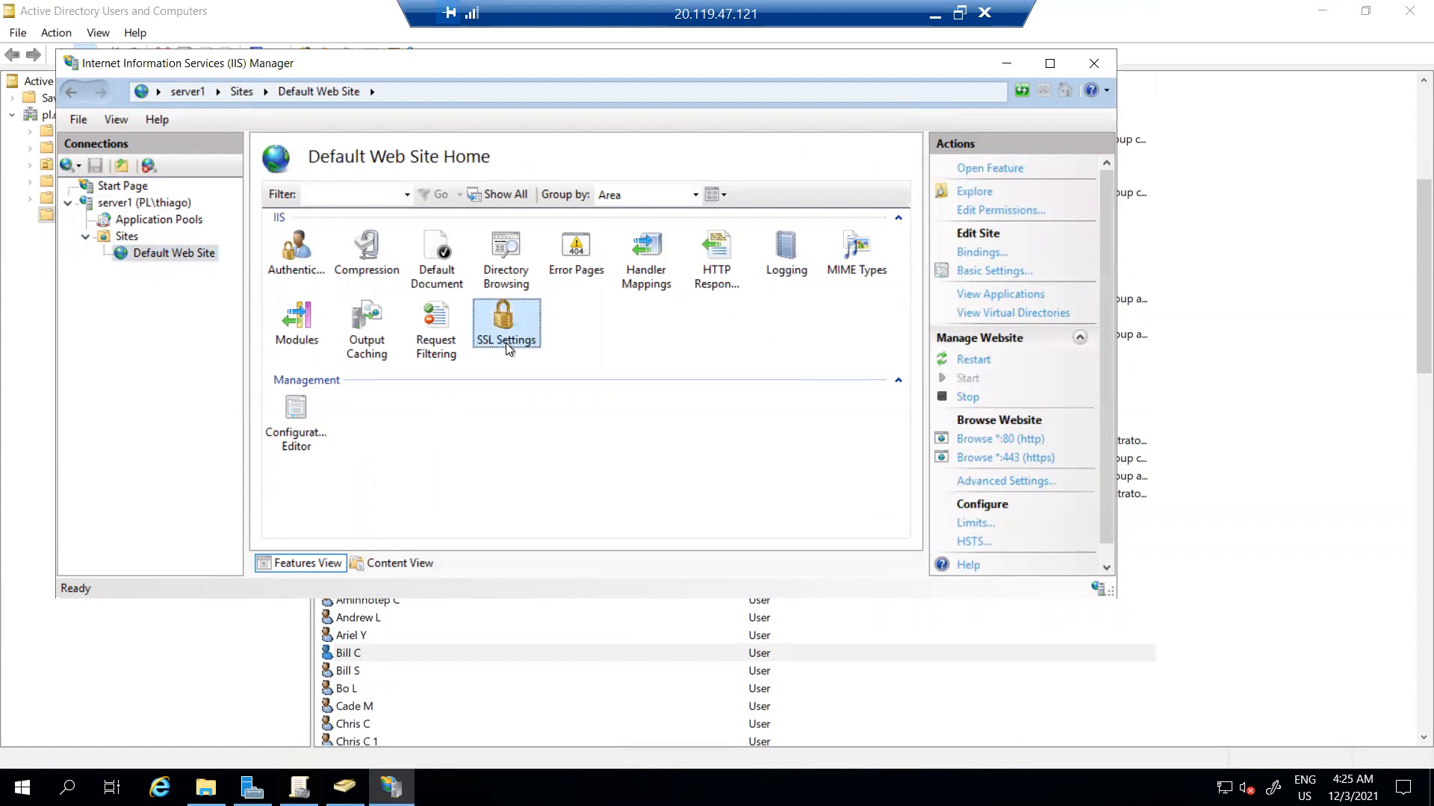
# Browse the Default Web Site over HTTP on port 80 and move IIS Manager aside to view the page
pyautogui.click(1031, 445)
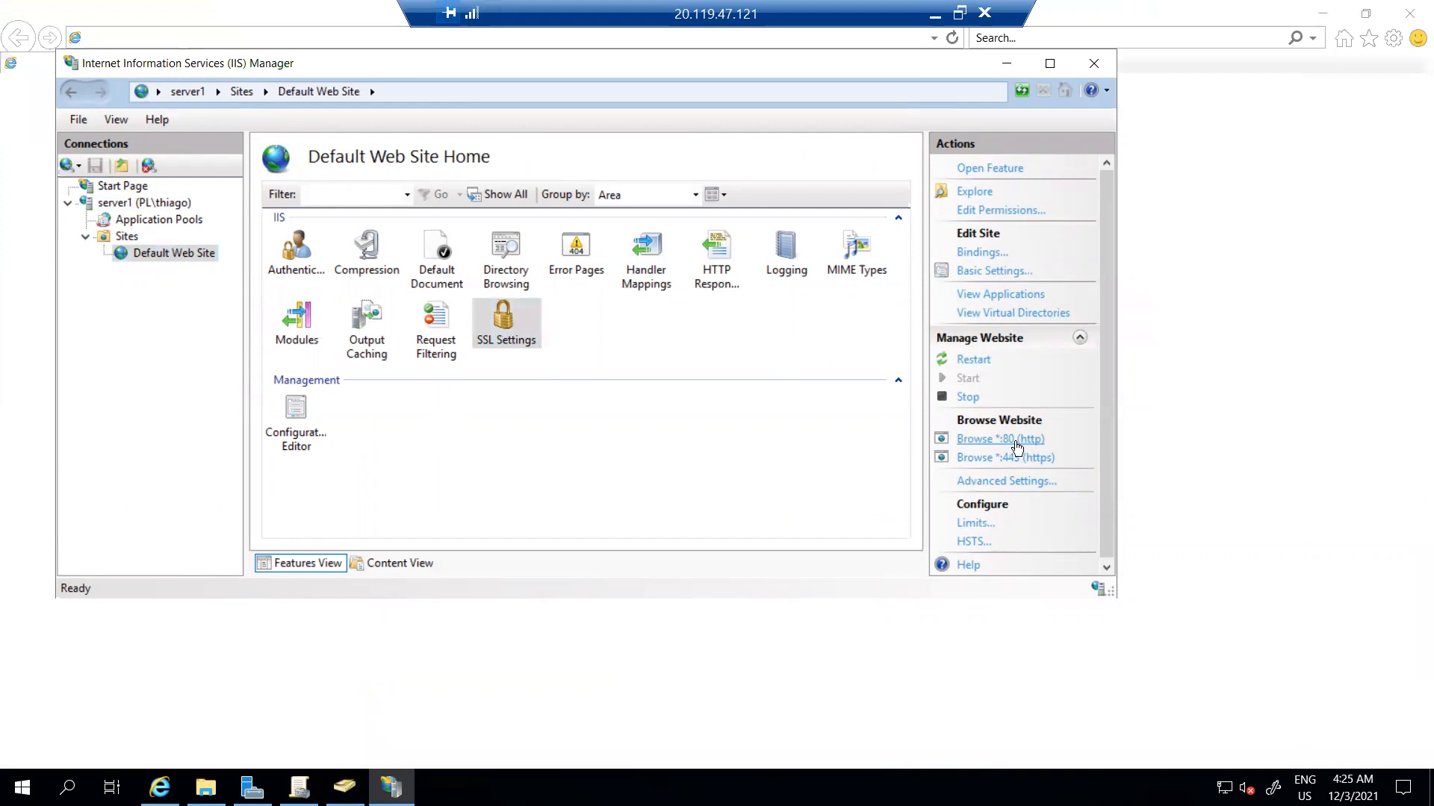
pyautogui.moveTo(678, 61); pyautogui.dragTo(820, 191)
pyautogui.moveTo(469, 194); pyautogui.dragTo(463, 343)
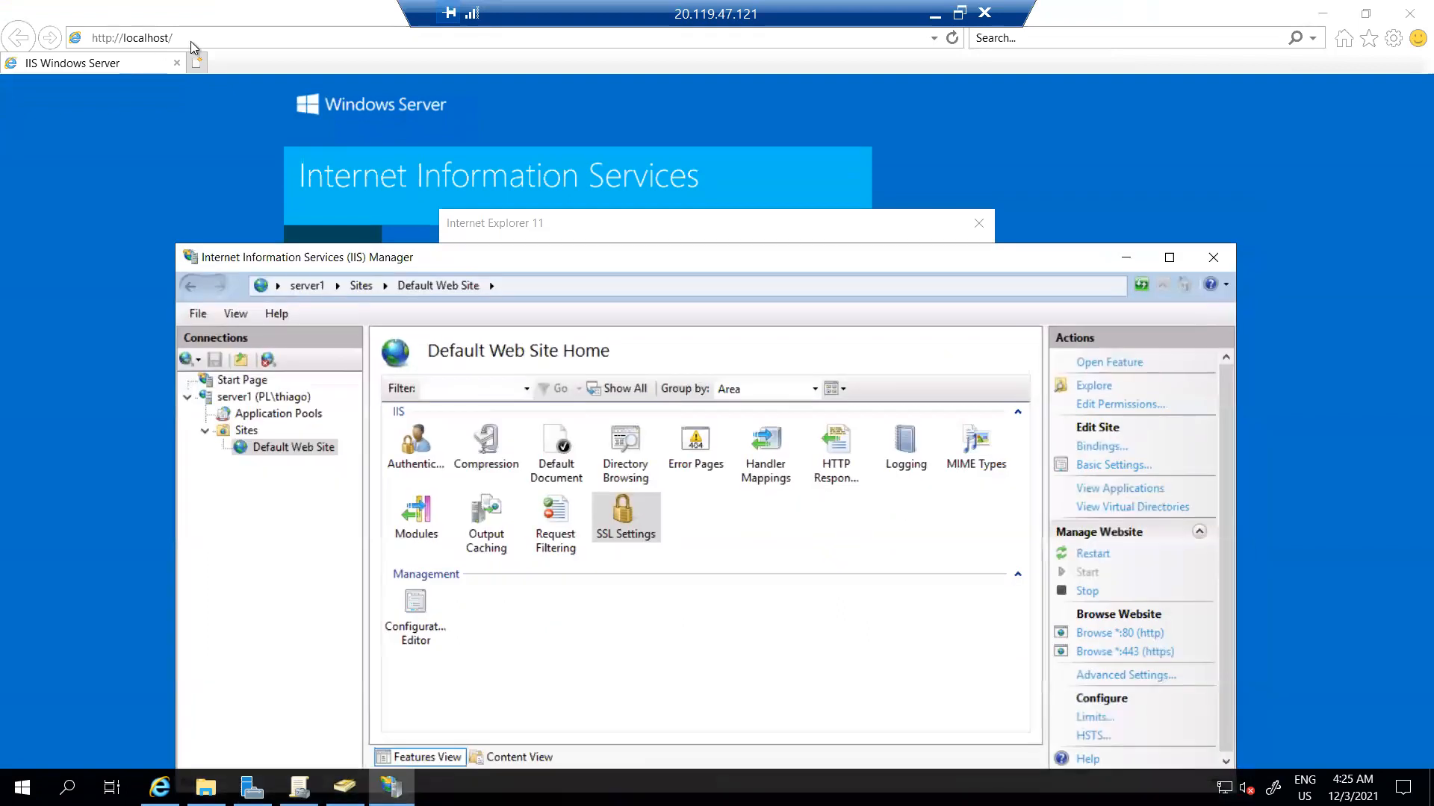
# Browse the Default Web Site over HTTPS on port 443, close IIS Manager, and continue past the certificate warning
pyautogui.click(1118, 655)
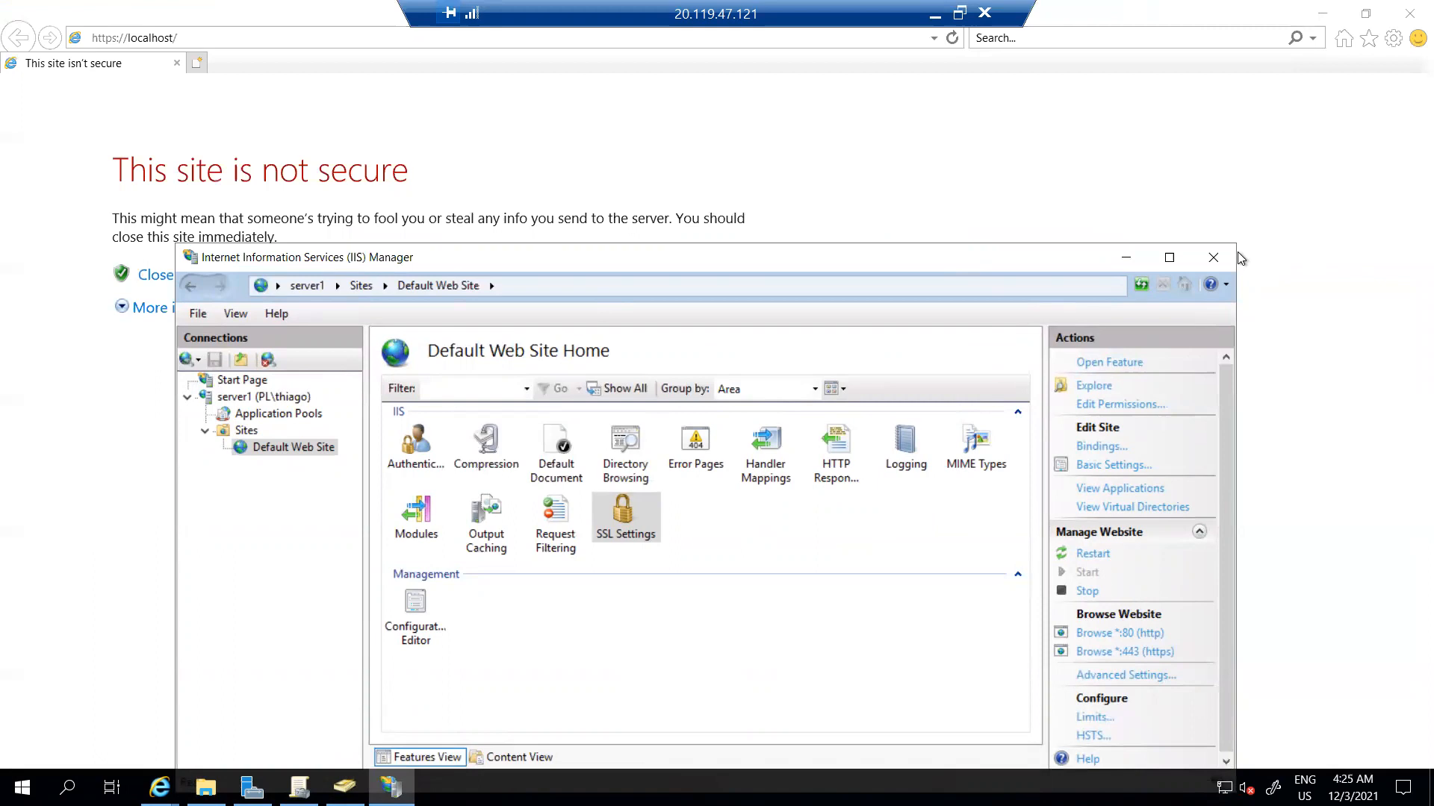
pyautogui.click(1213, 257)
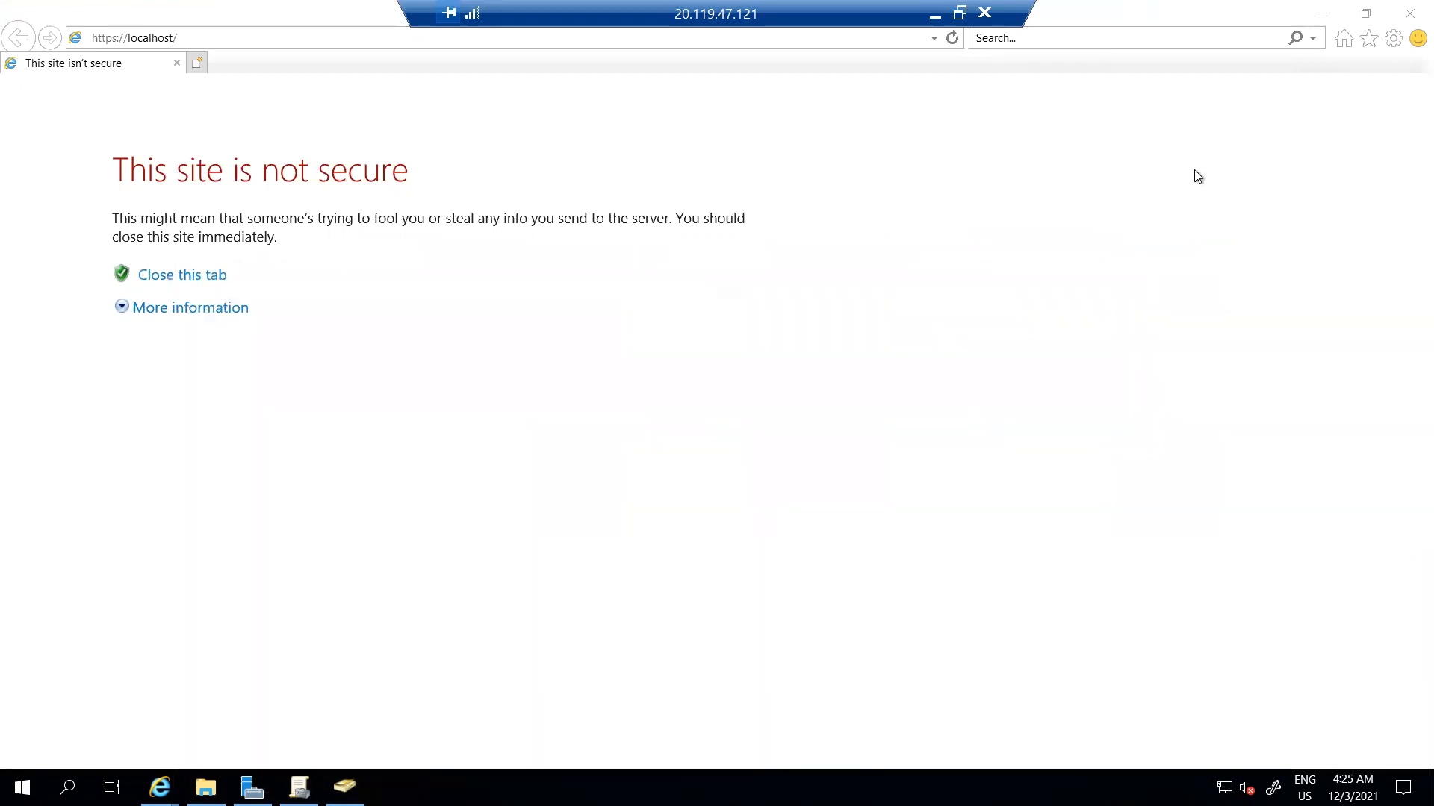
pyautogui.click(182, 310)
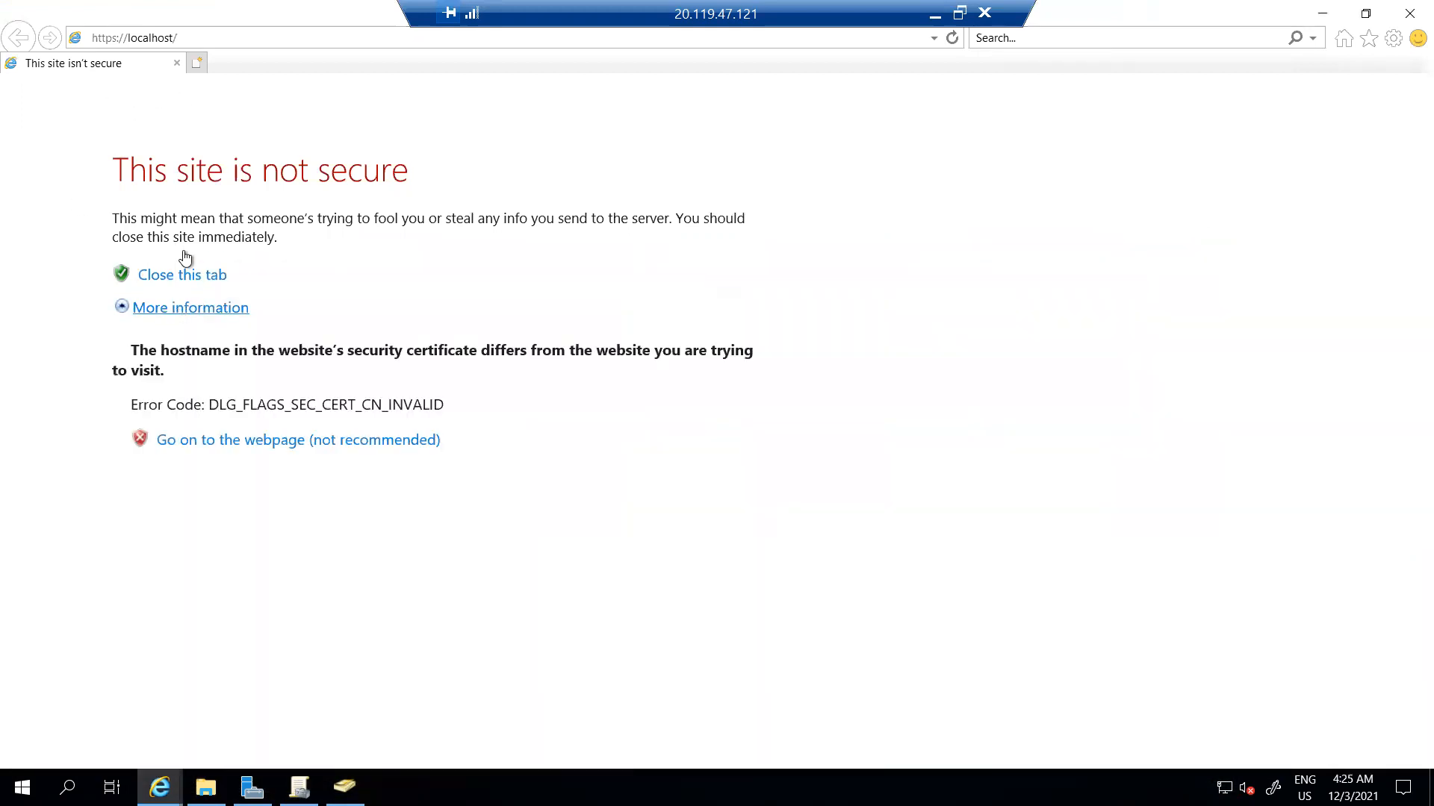
pyautogui.click(291, 442)
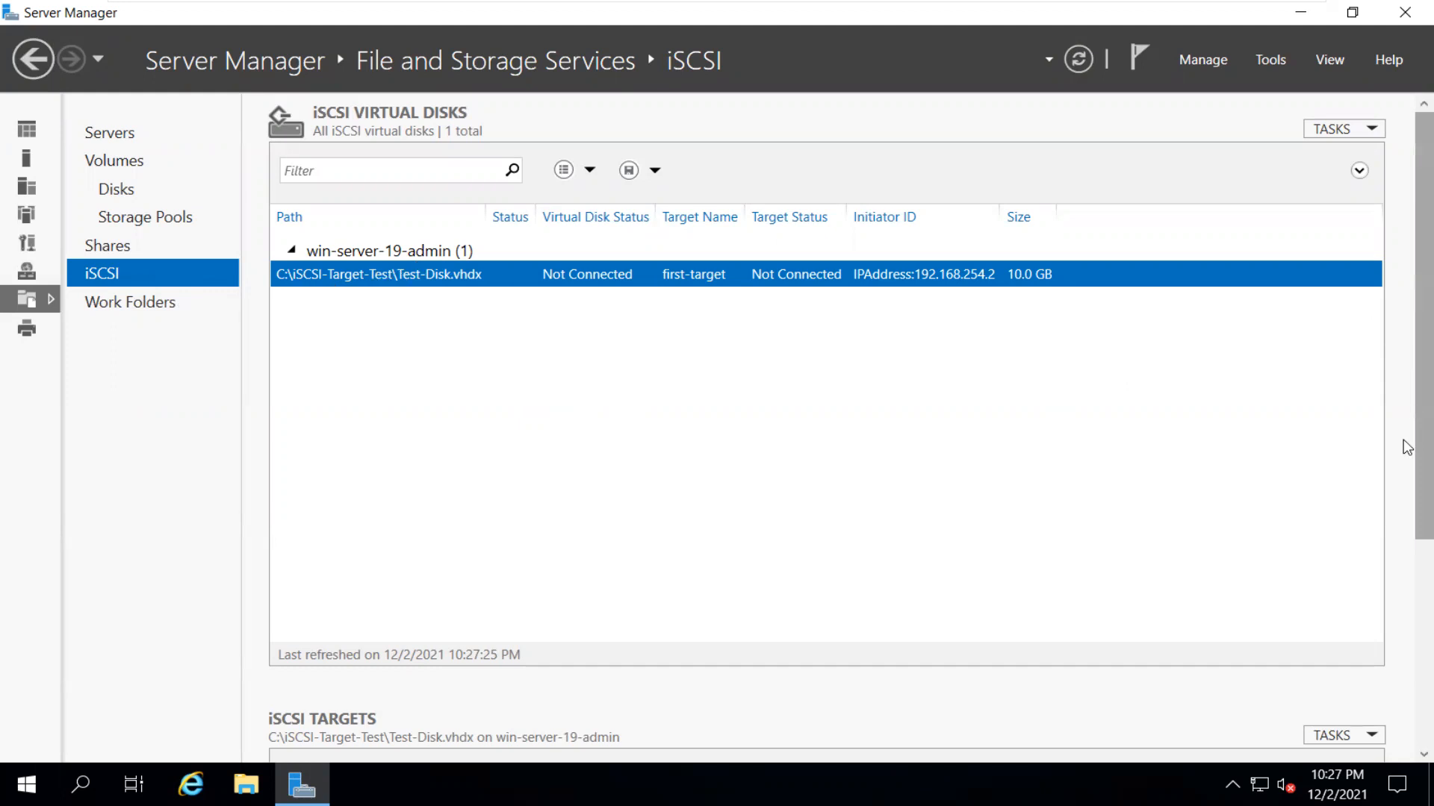
# Review the first-target iSCSI target's general, security, initiator and connection properties, and close them without changes
pyautogui.scroll(-5, 1407, 462)
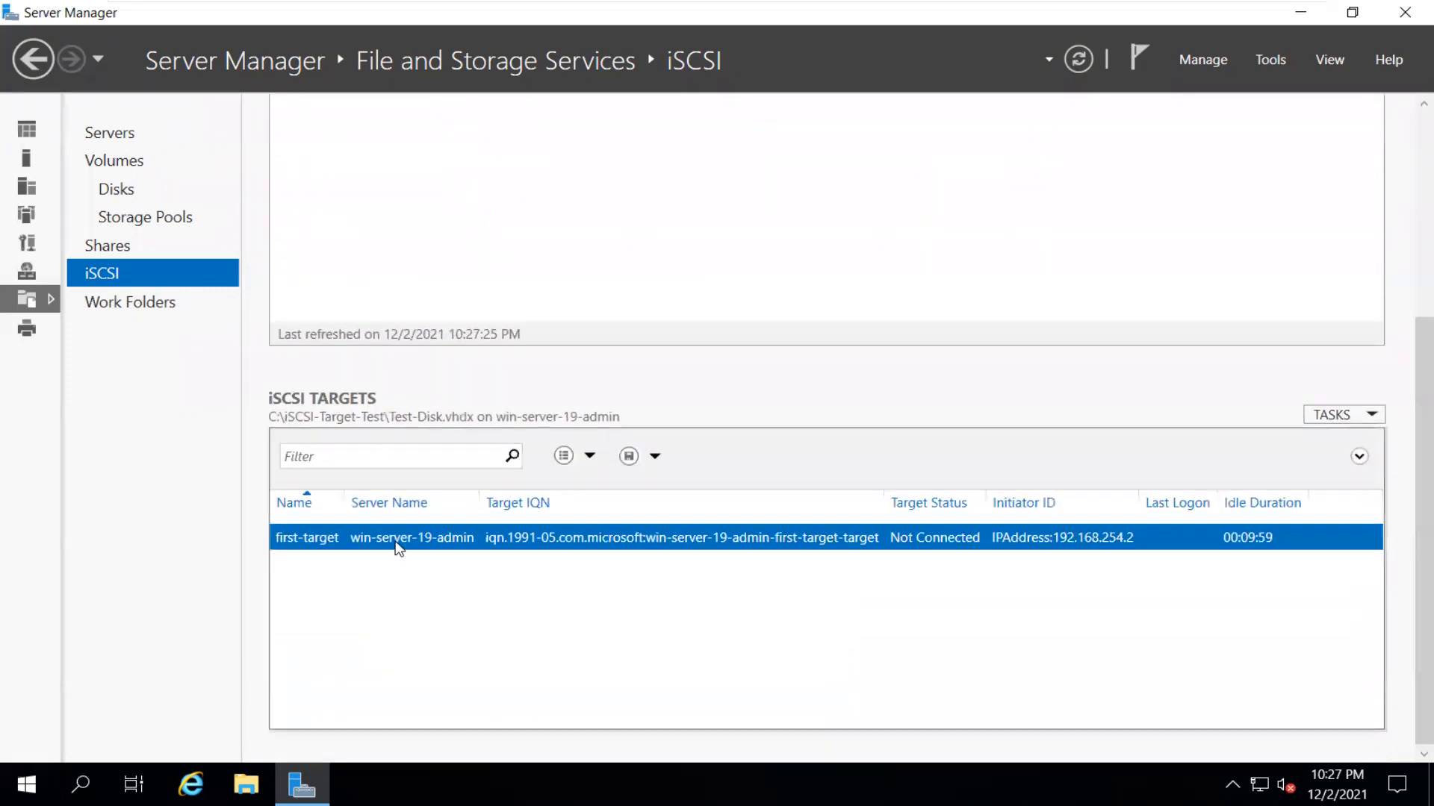
pyautogui.rightClick(496, 545)
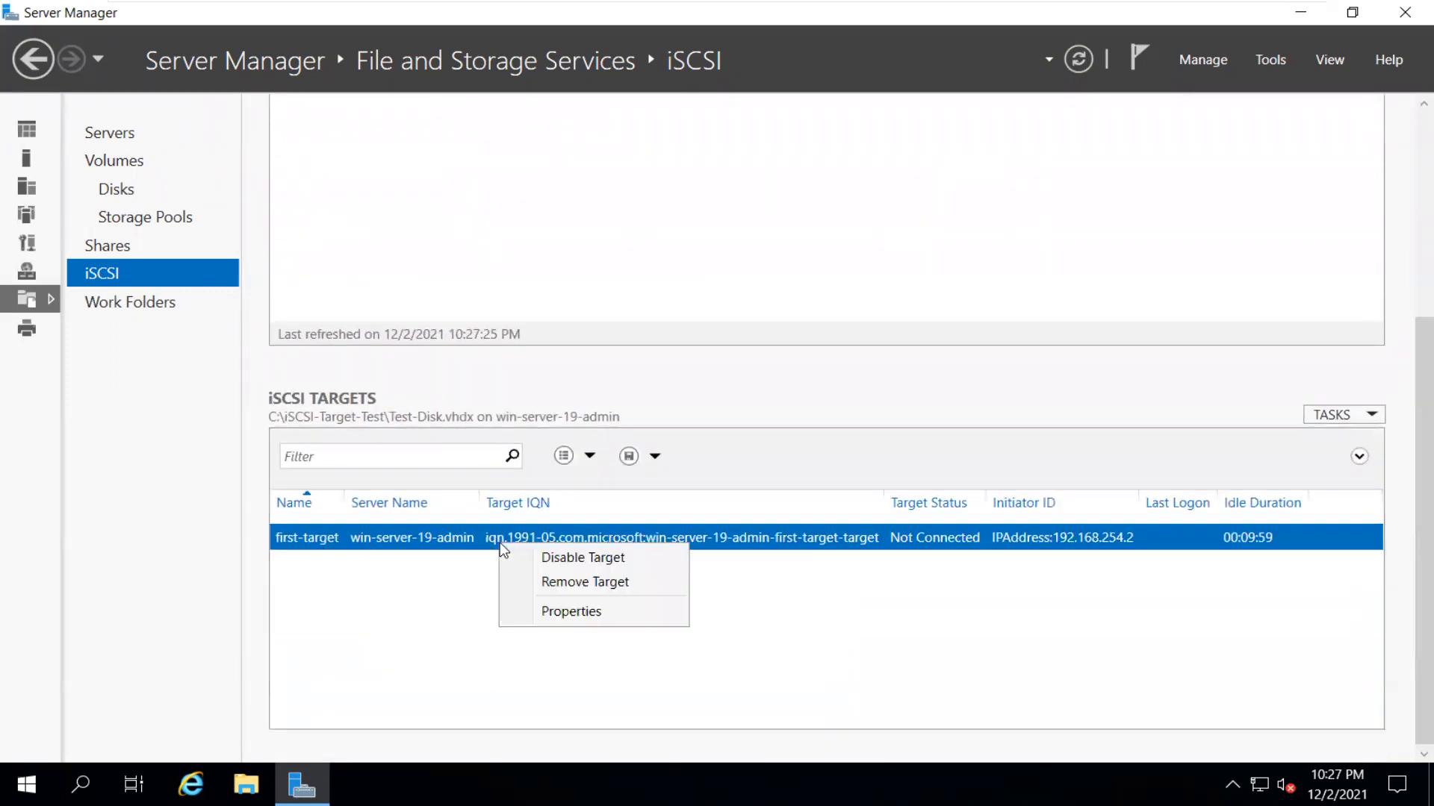
pyautogui.click(562, 608)
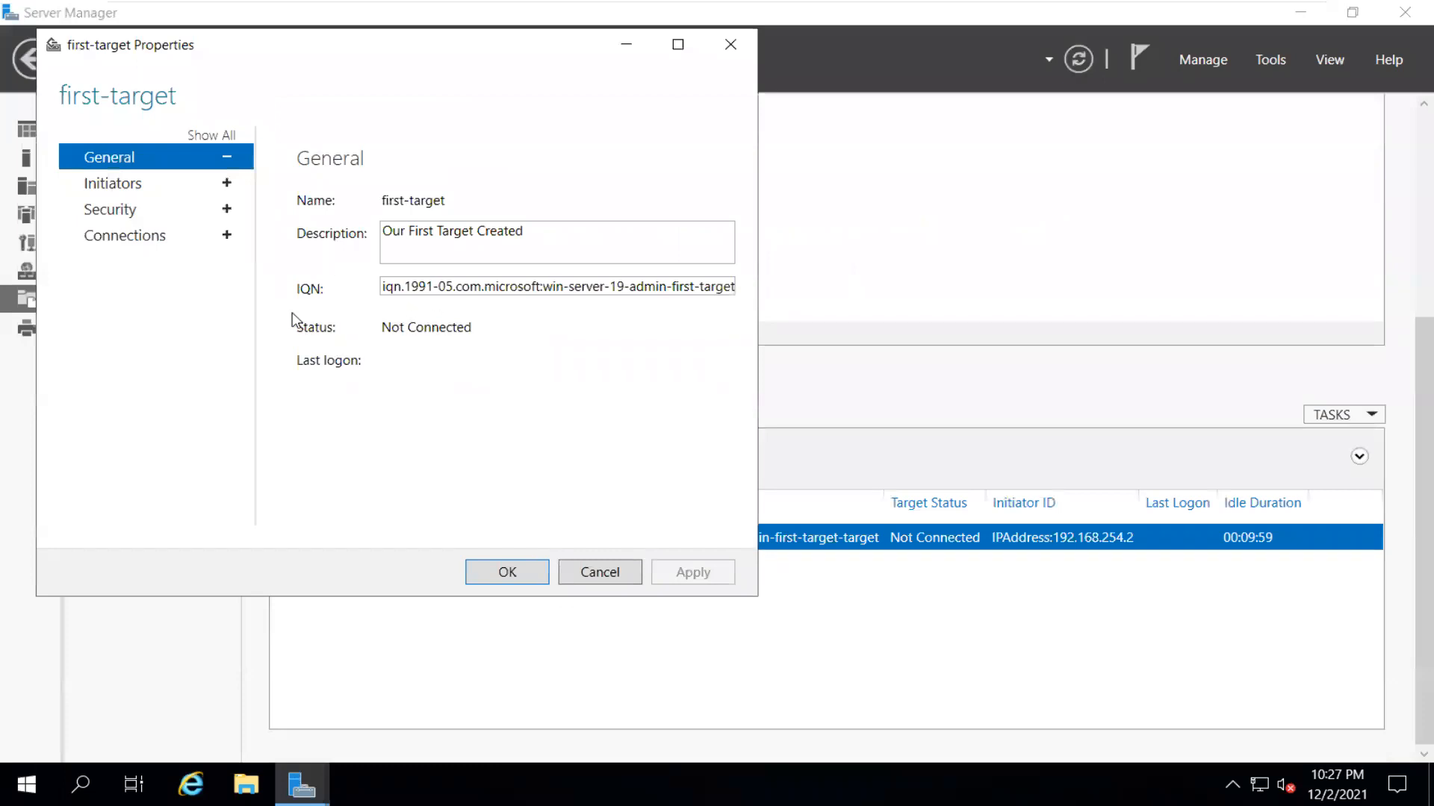
pyautogui.moveTo(385, 286); pyautogui.dragTo(639, 296)
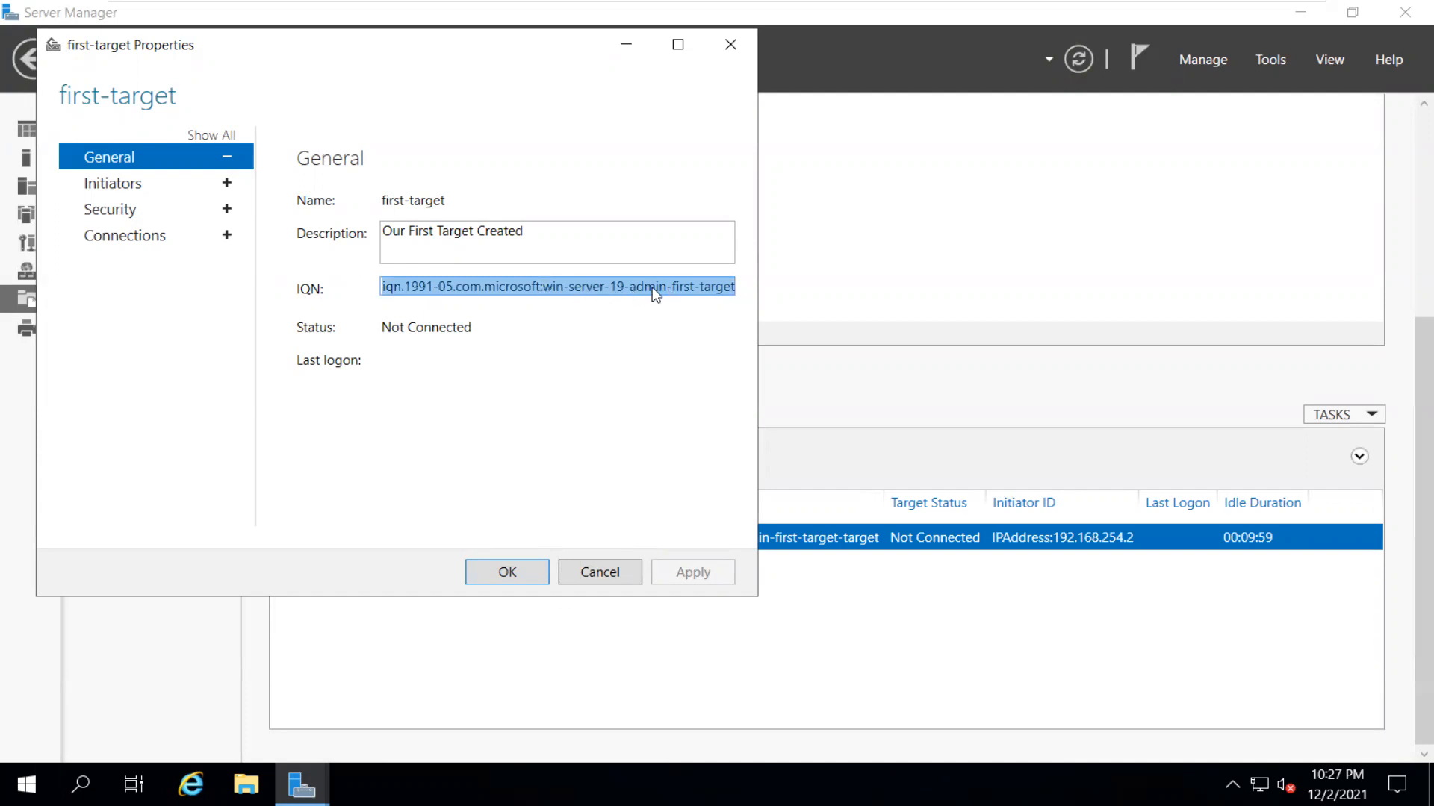
pyautogui.click(109, 211)
pyautogui.click(114, 189)
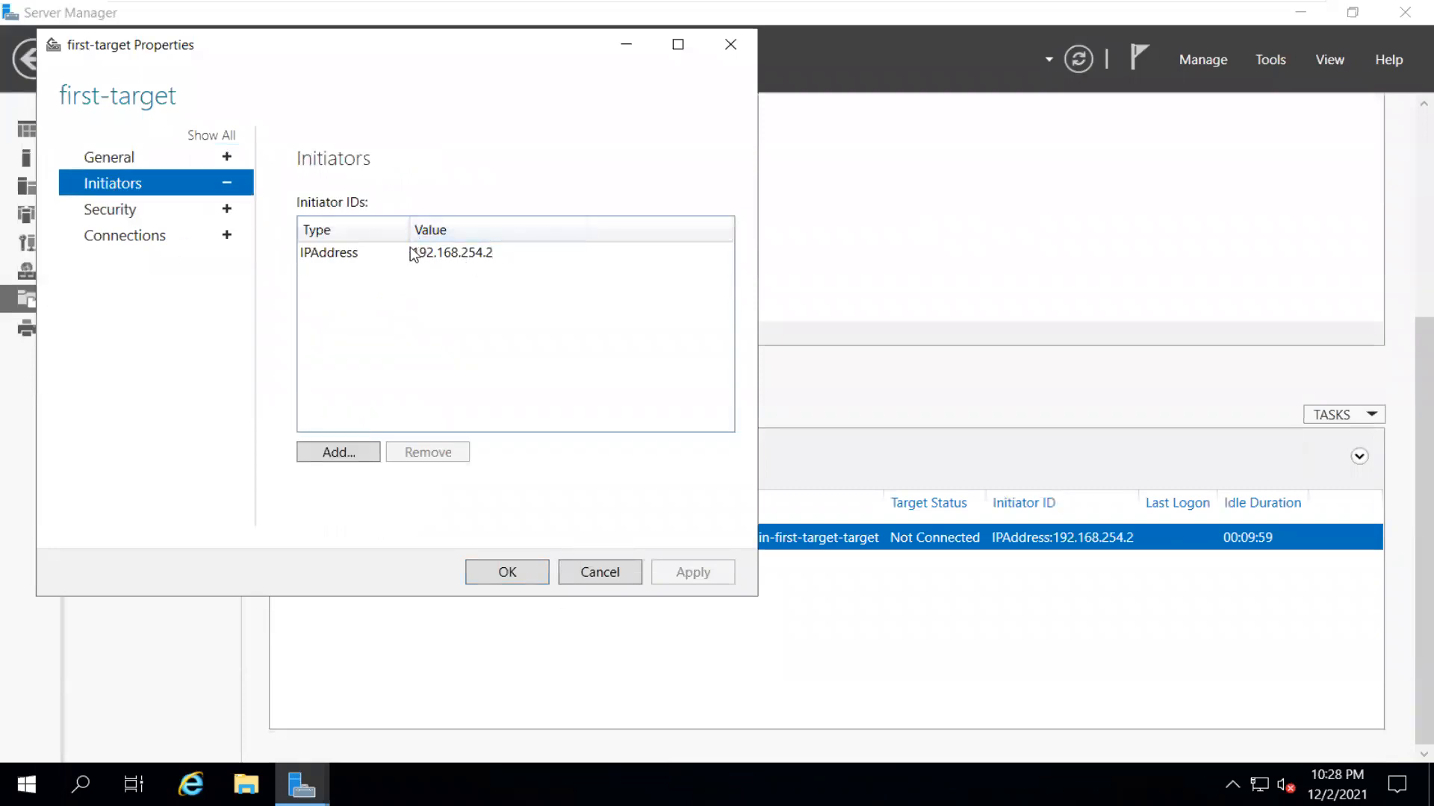
pyautogui.click(132, 235)
pyautogui.click(595, 570)
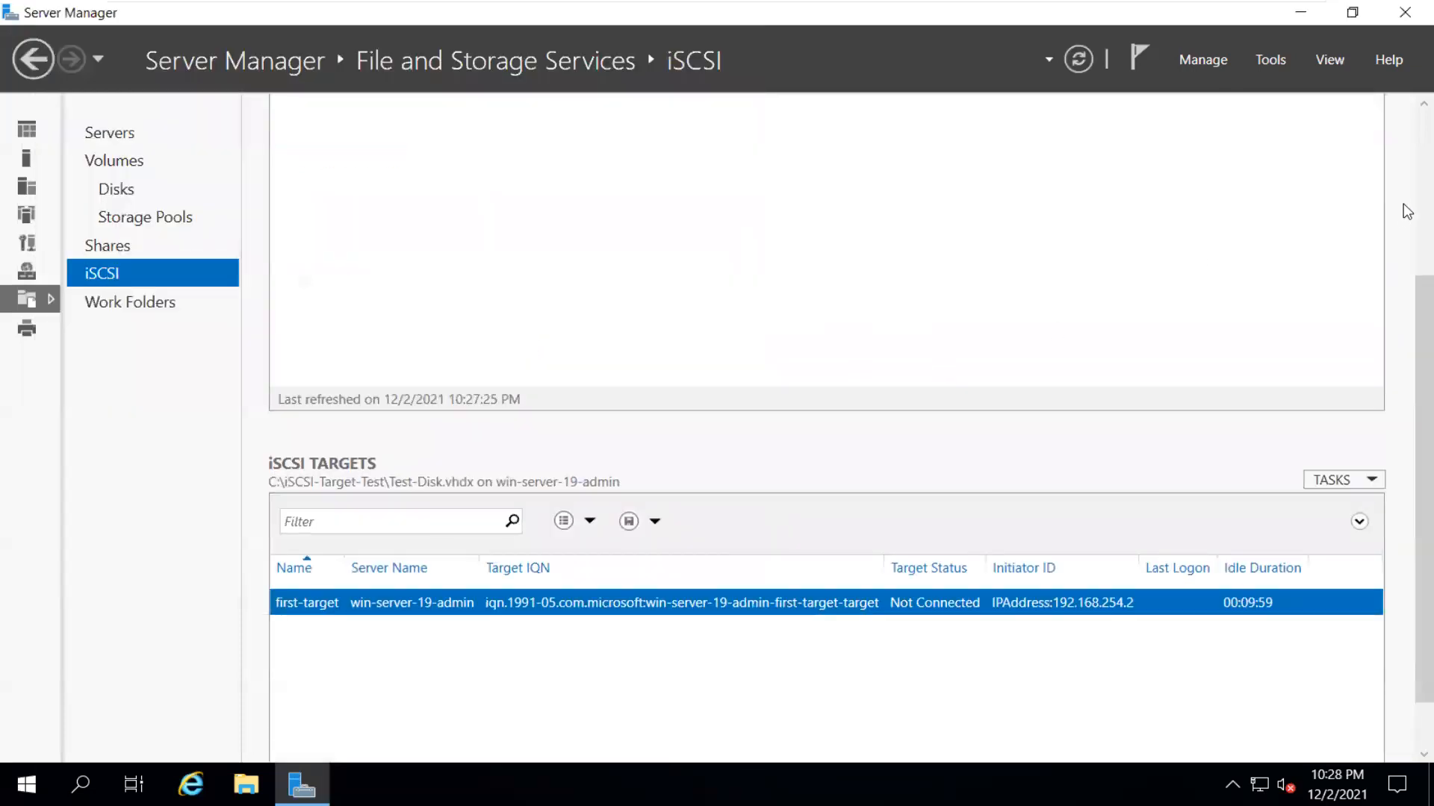
# Review the path and size in the Test-Disk.vhdx iSCSI virtual disk's properties, and close them without changes
pyautogui.scroll(3, 1407, 197)
pyautogui.rightClick(342, 280)
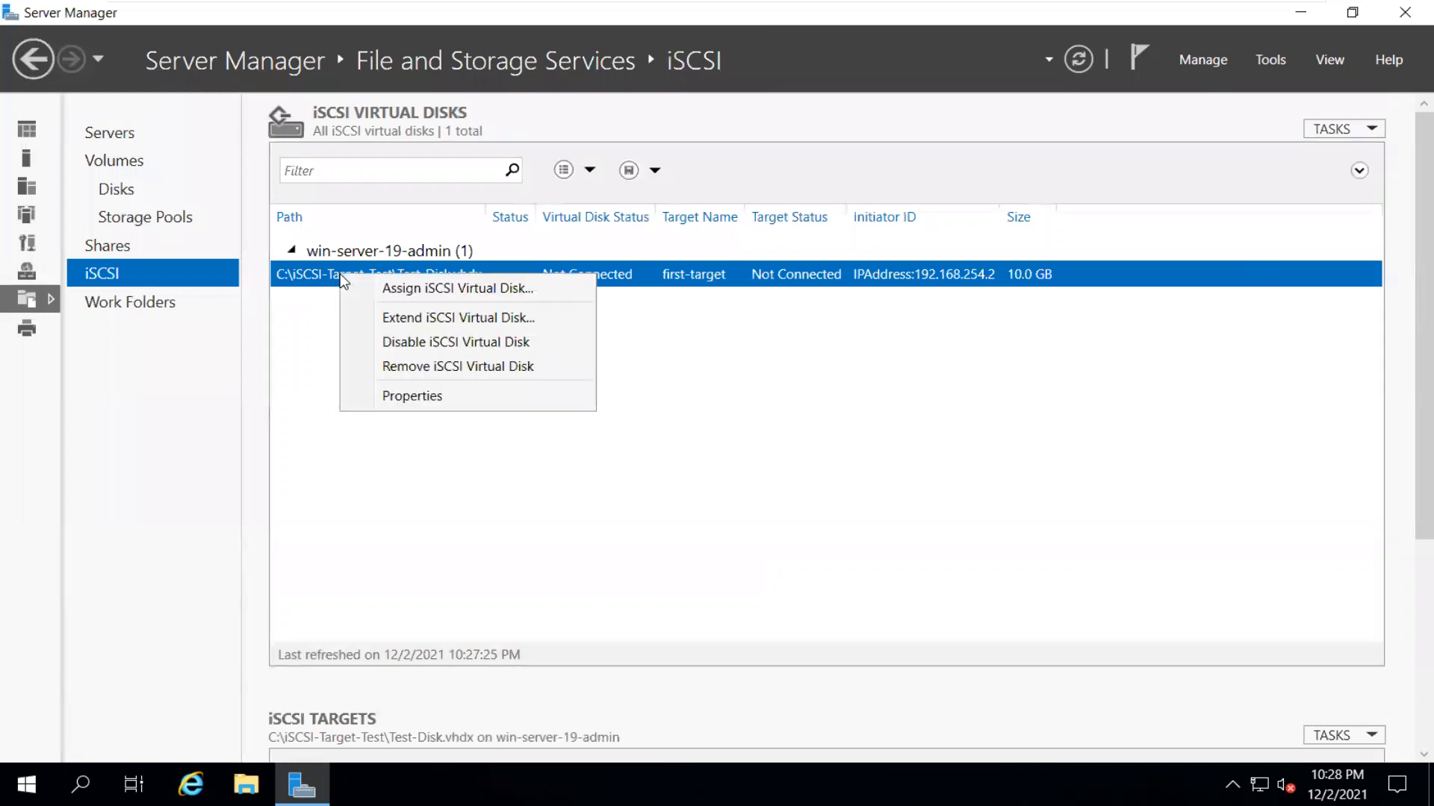
pyautogui.click(428, 398)
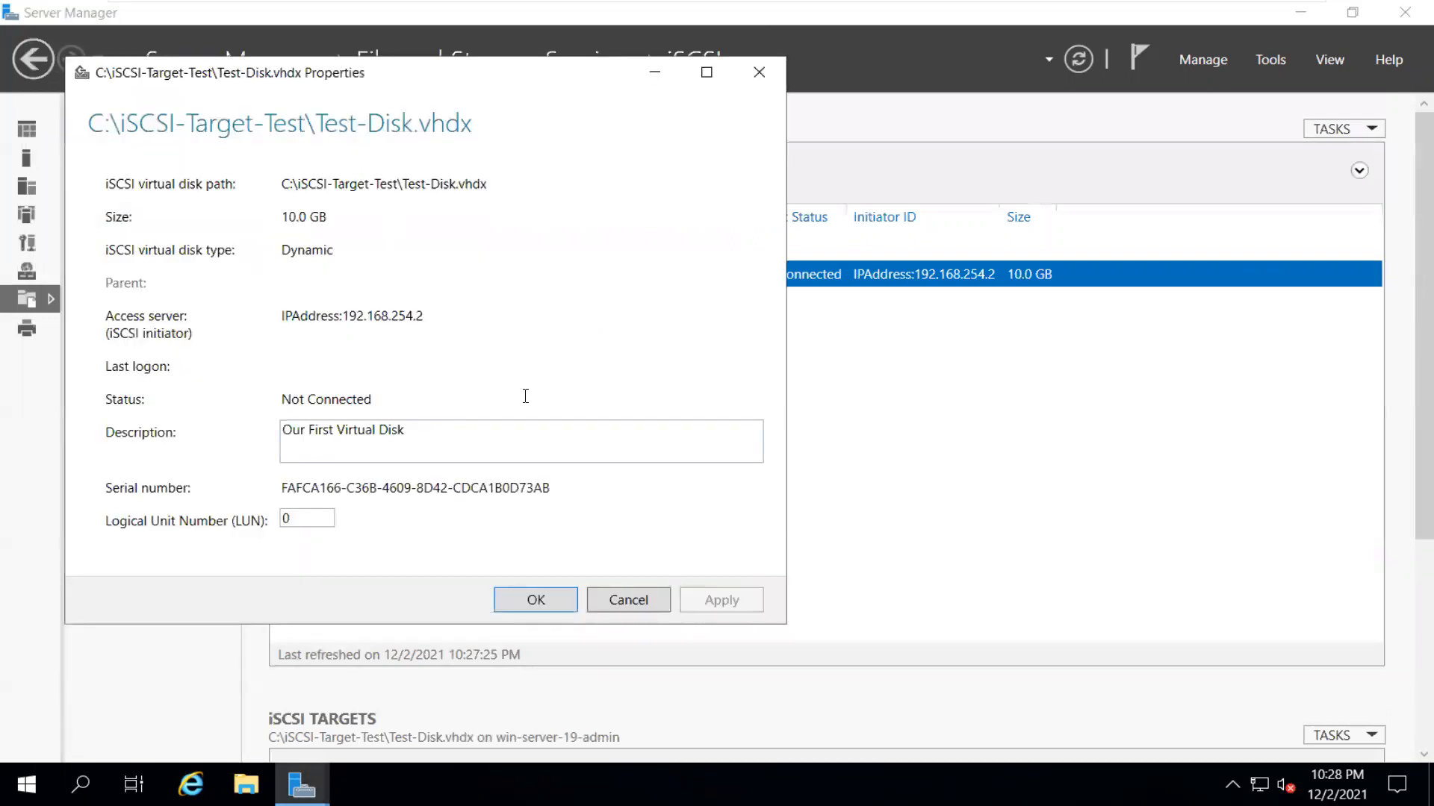
pyautogui.click(288, 183)
pyautogui.click(291, 218)
pyautogui.click(648, 602)
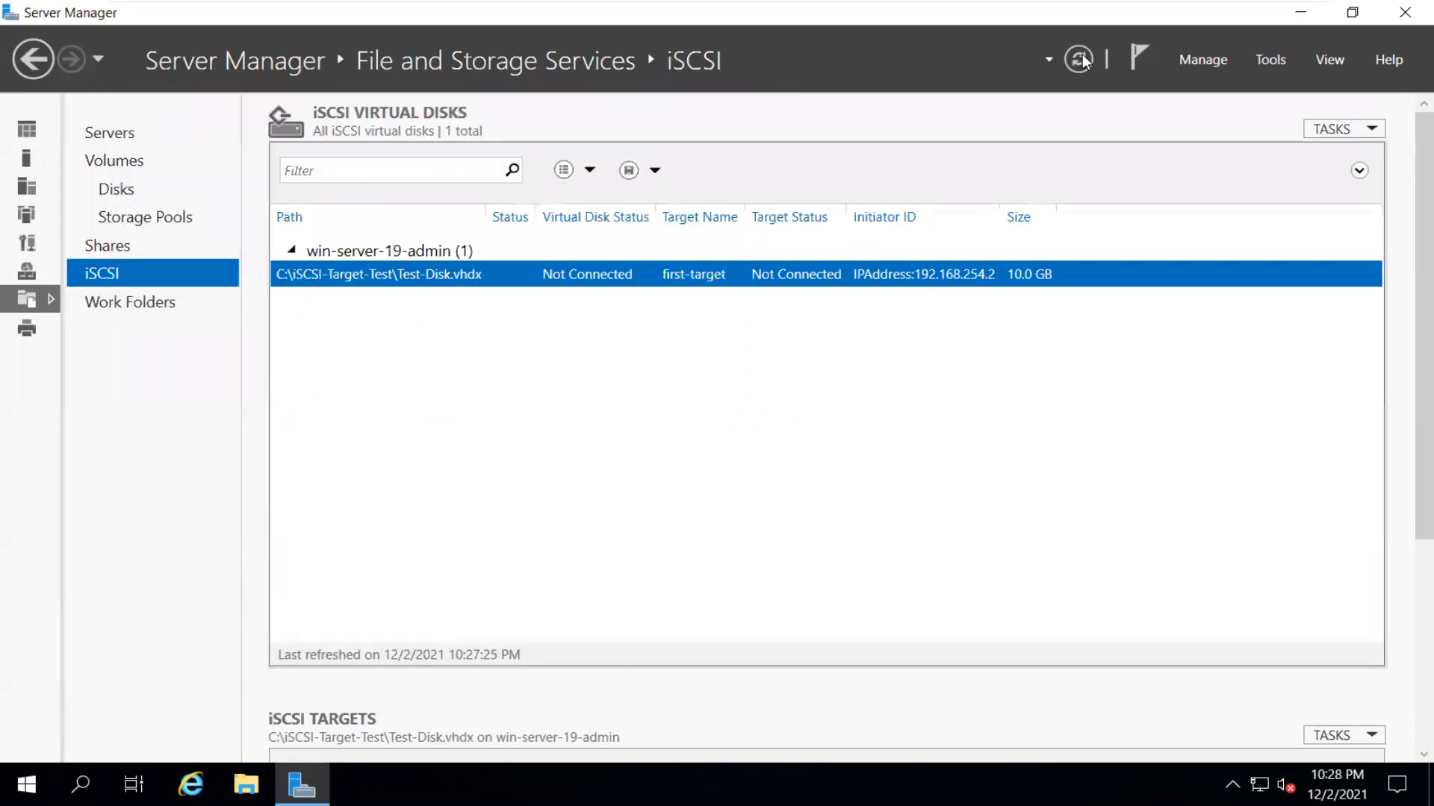
# Open Print Management from Server Manager and check the deployed MrktgPrinter and its assigned group policies
pyautogui.click(1272, 60)
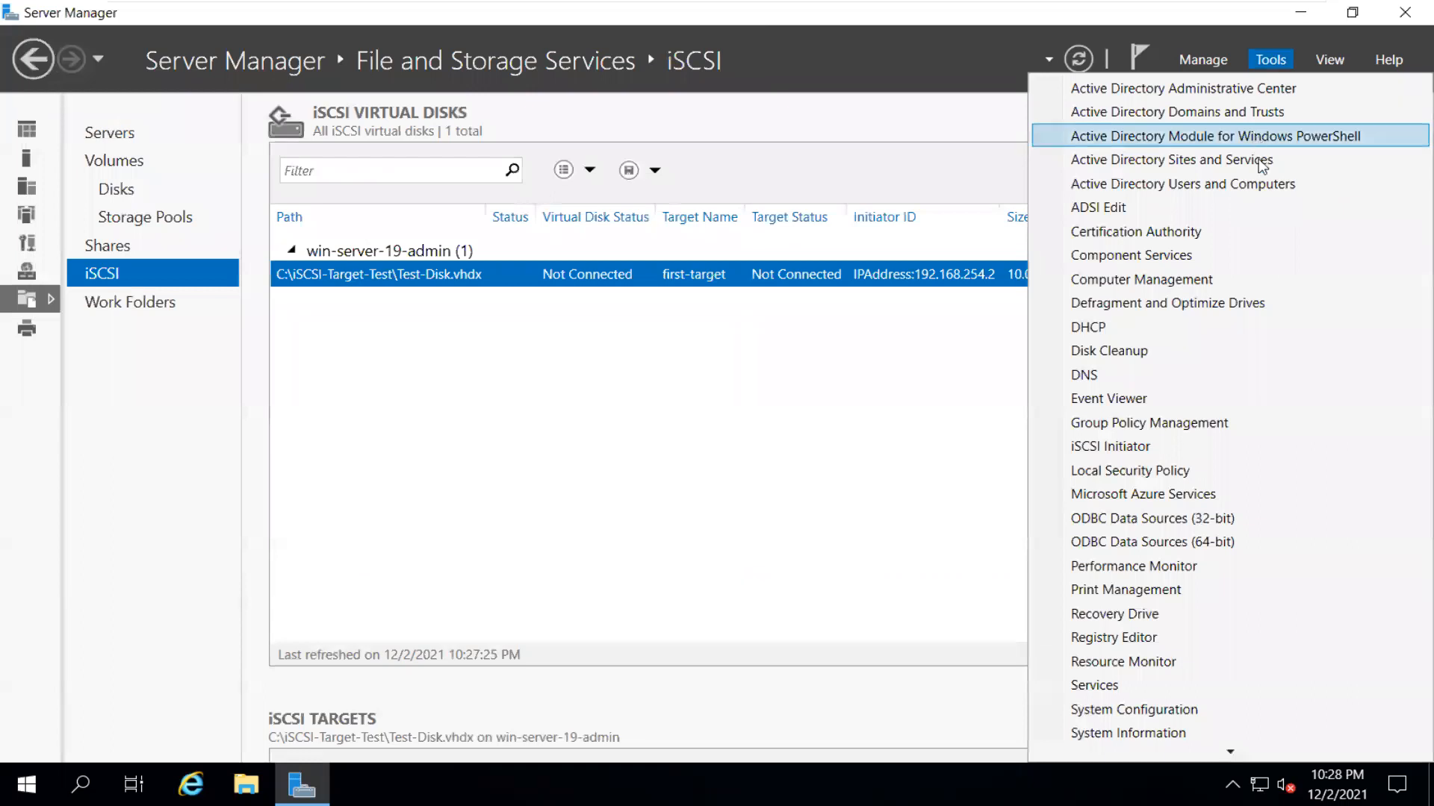
pyautogui.click(1136, 589)
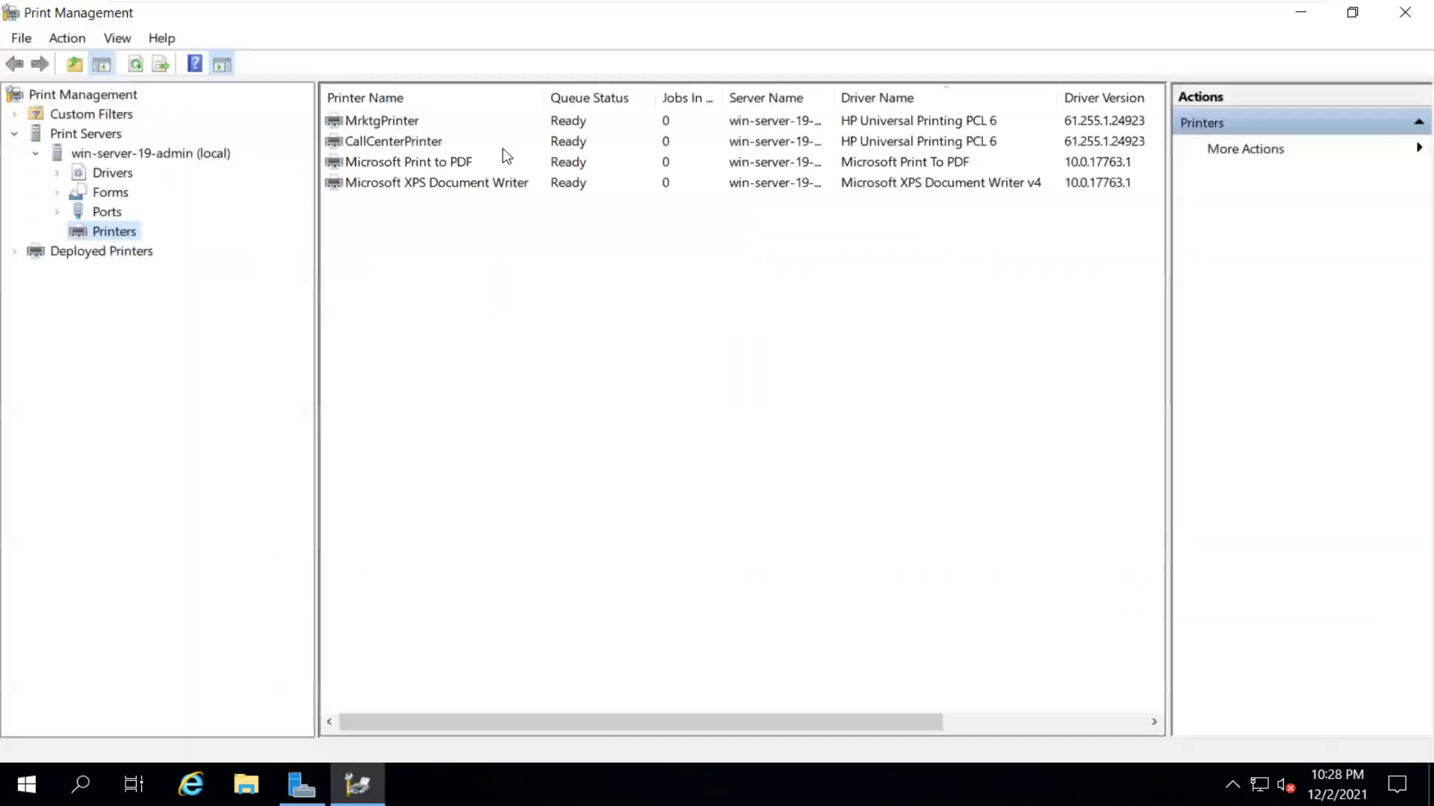
pyautogui.click(116, 254)
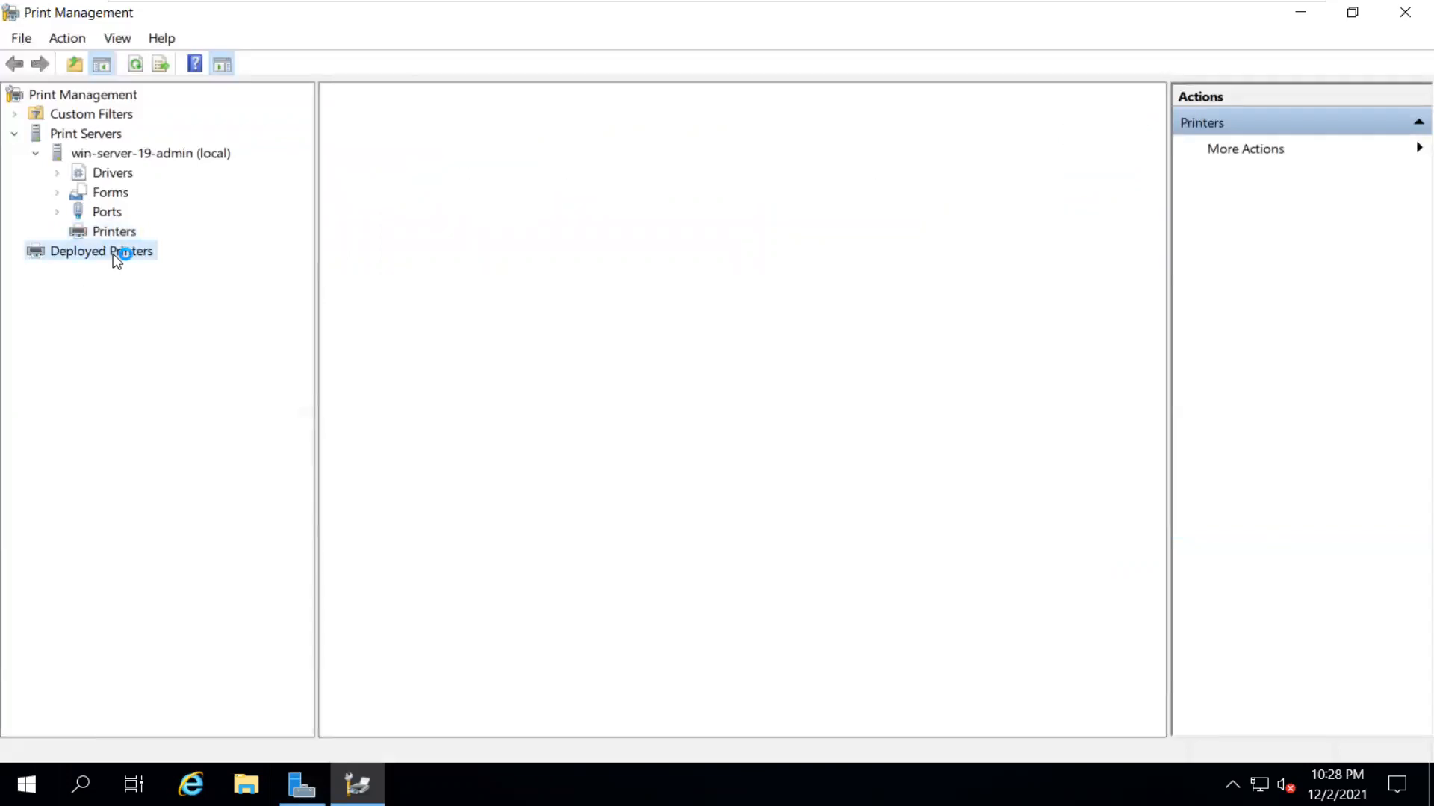
pyautogui.click(392, 127)
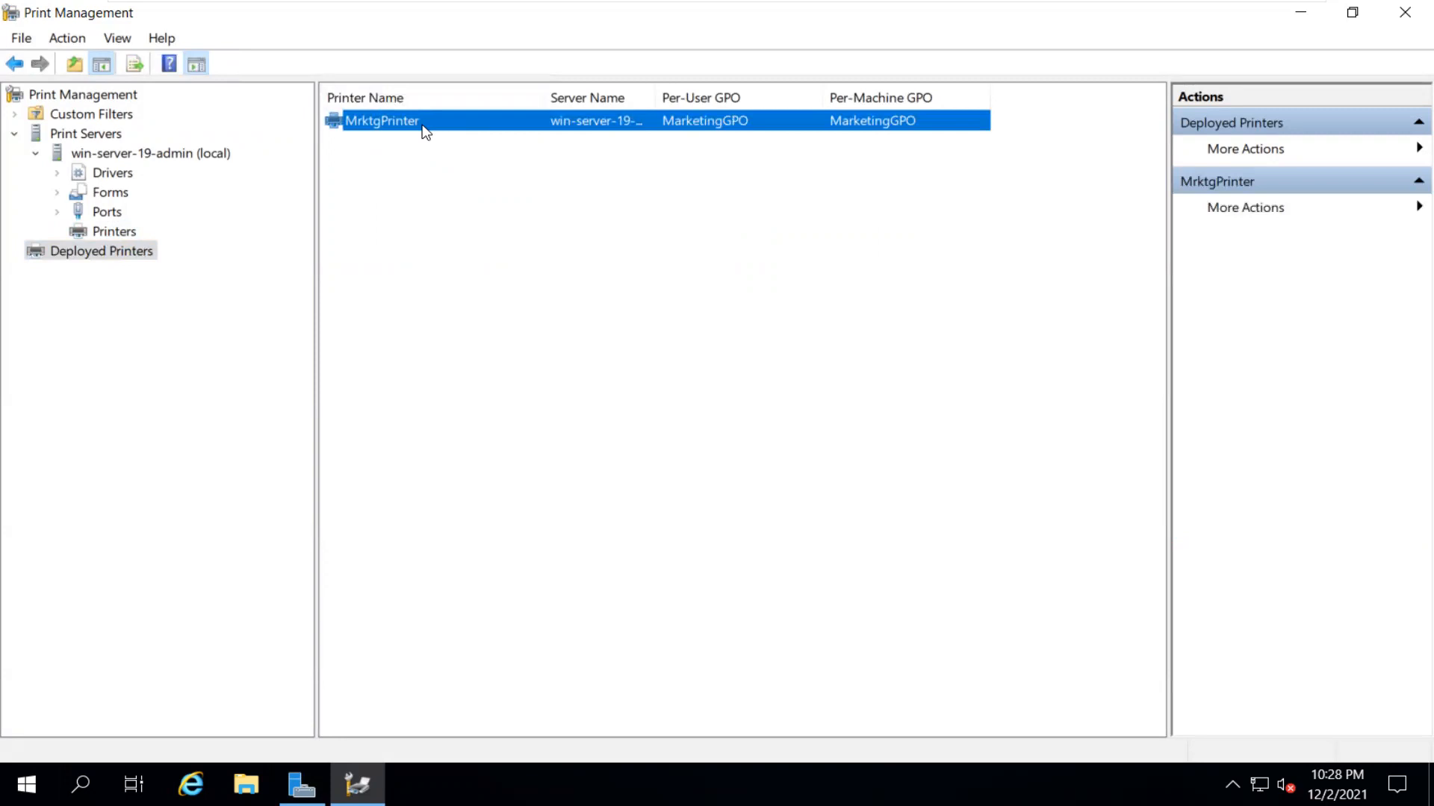
# Examine the print server's TCP/IP ports and the printers assigned to 192.168.254.10, 192.168.254.11 and 192.168.254.12
pyautogui.click(78, 214)
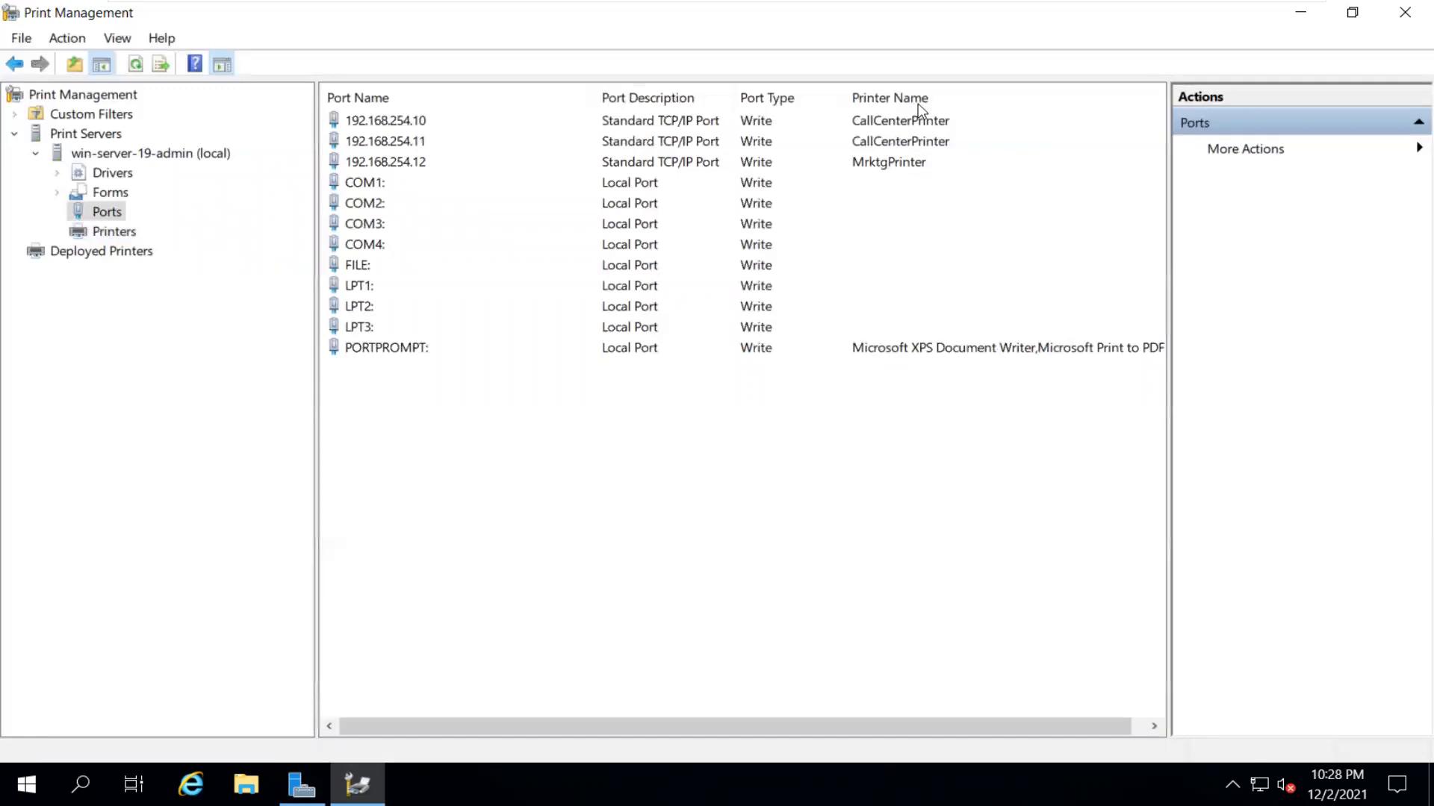
pyautogui.click(922, 161)
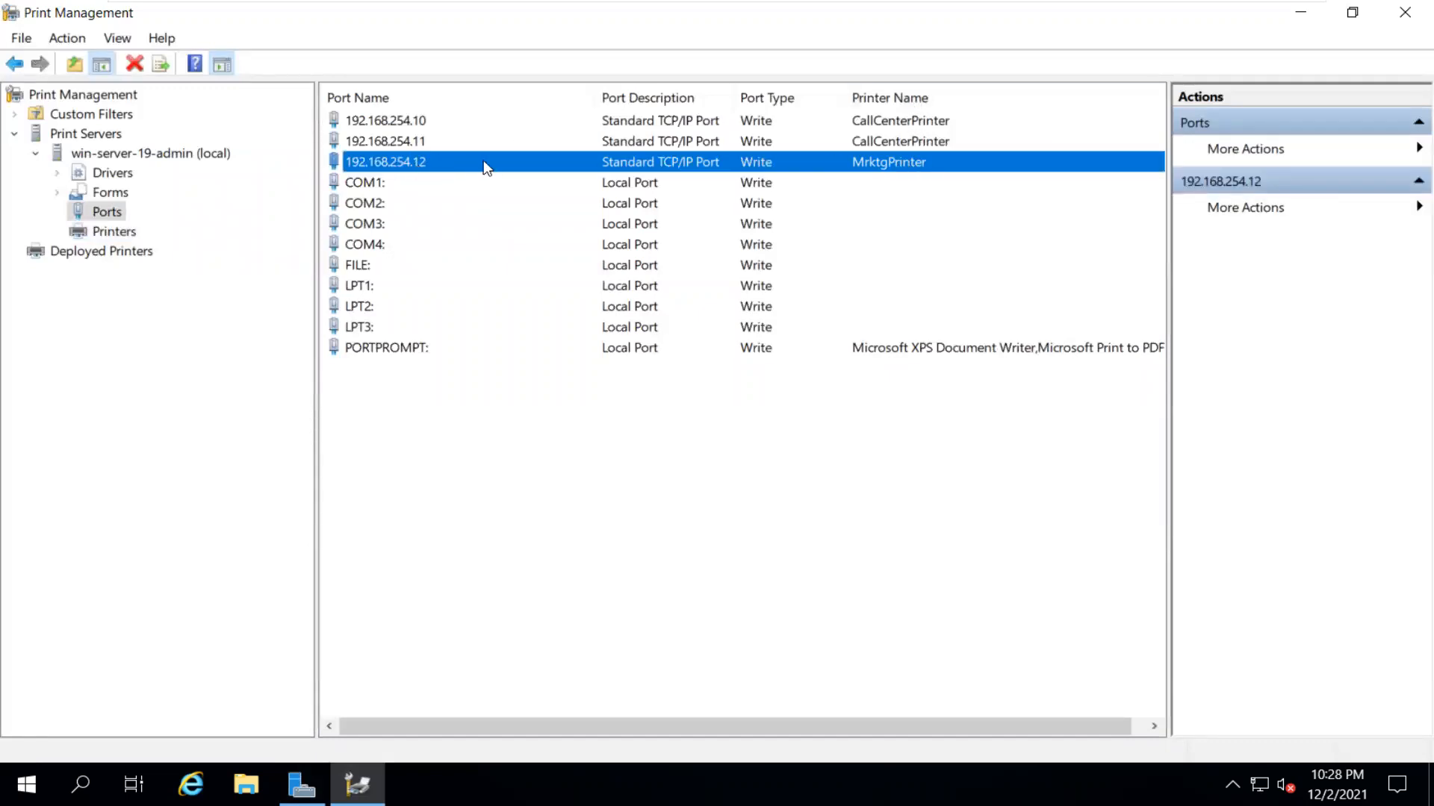
pyautogui.click(411, 122)
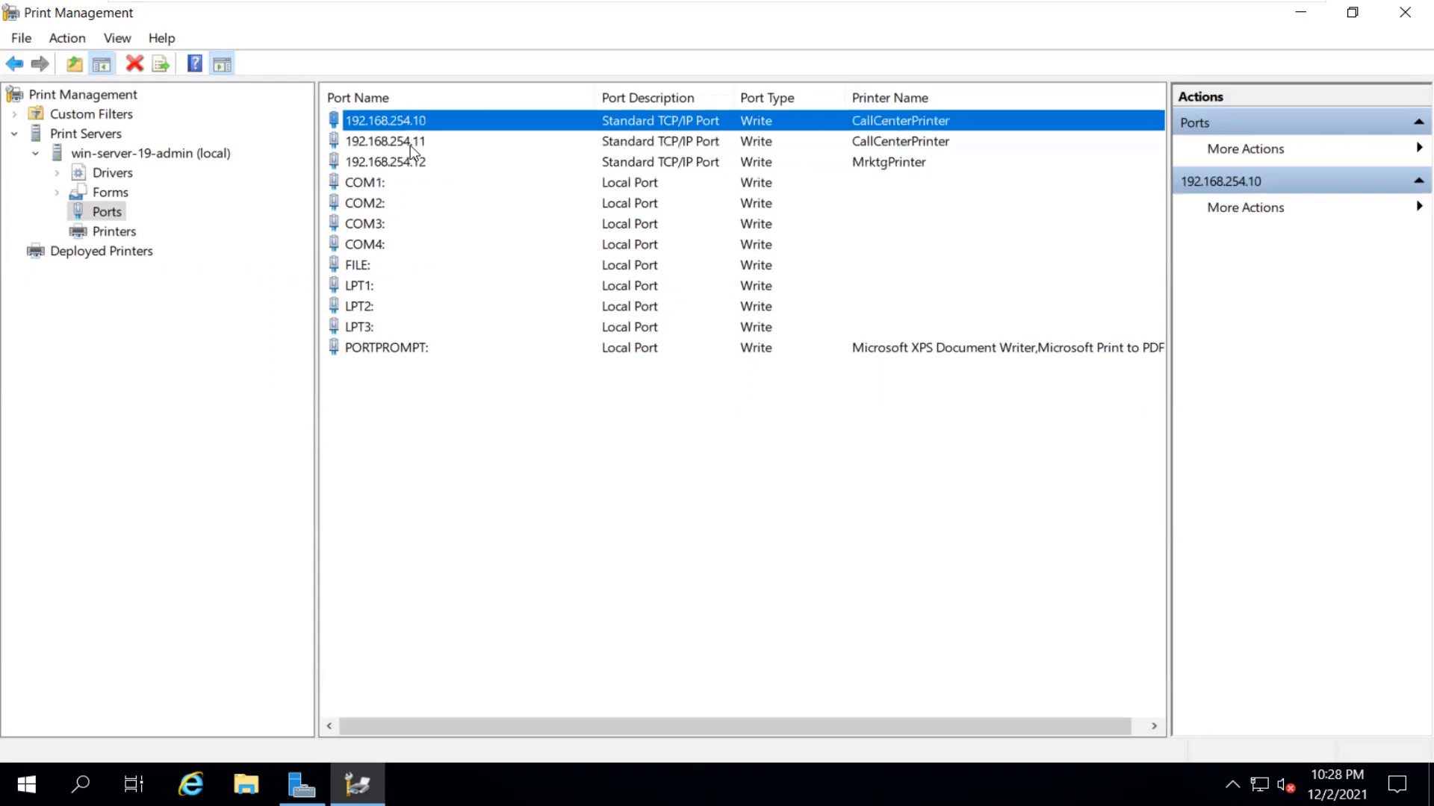
pyautogui.click(409, 143)
pyautogui.click(866, 121)
# Open CallCenterPrinter's properties from the print server's printers and check its assigned ports and printer pooling
pyautogui.click(113, 232)
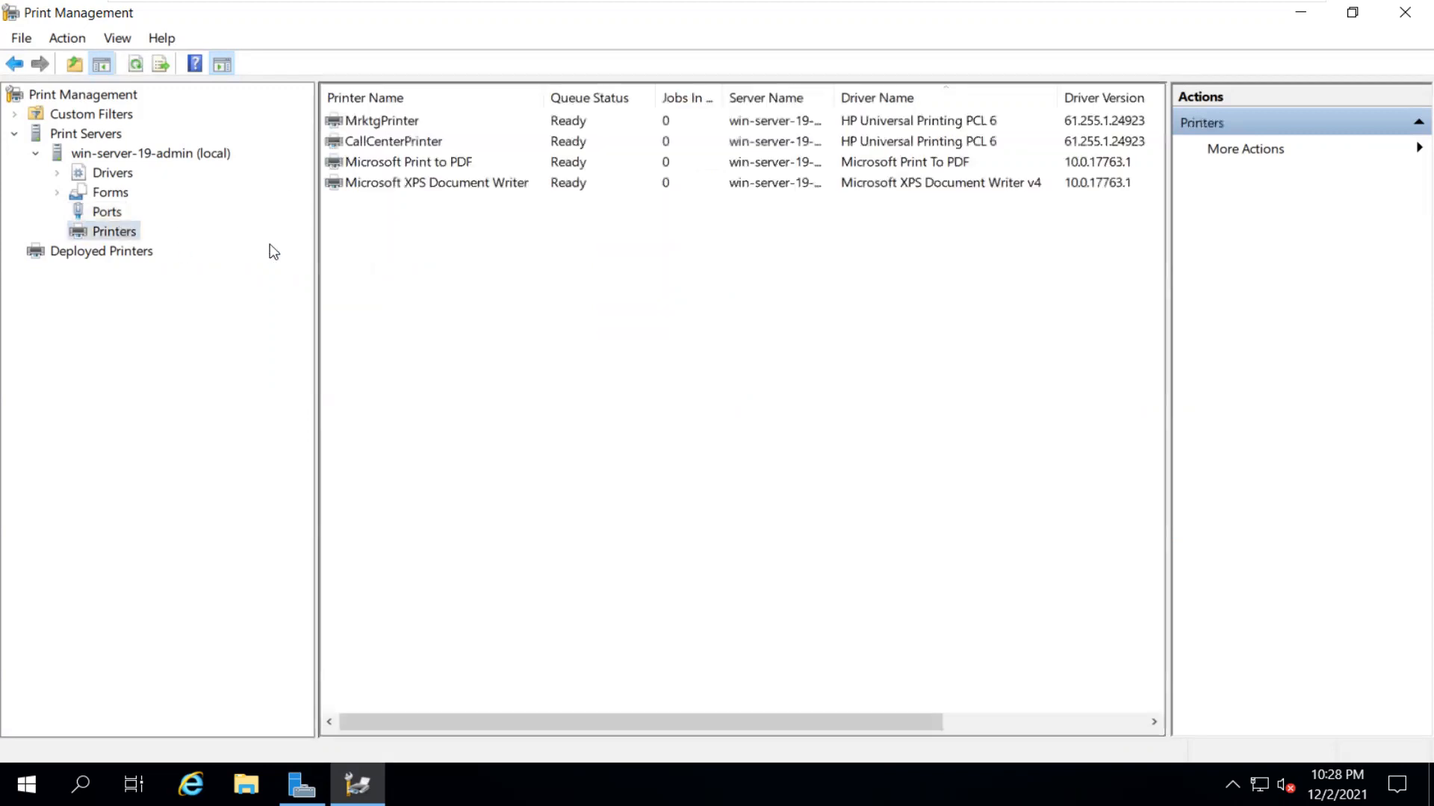
pyautogui.rightClick(384, 125)
pyautogui.rightClick(352, 143)
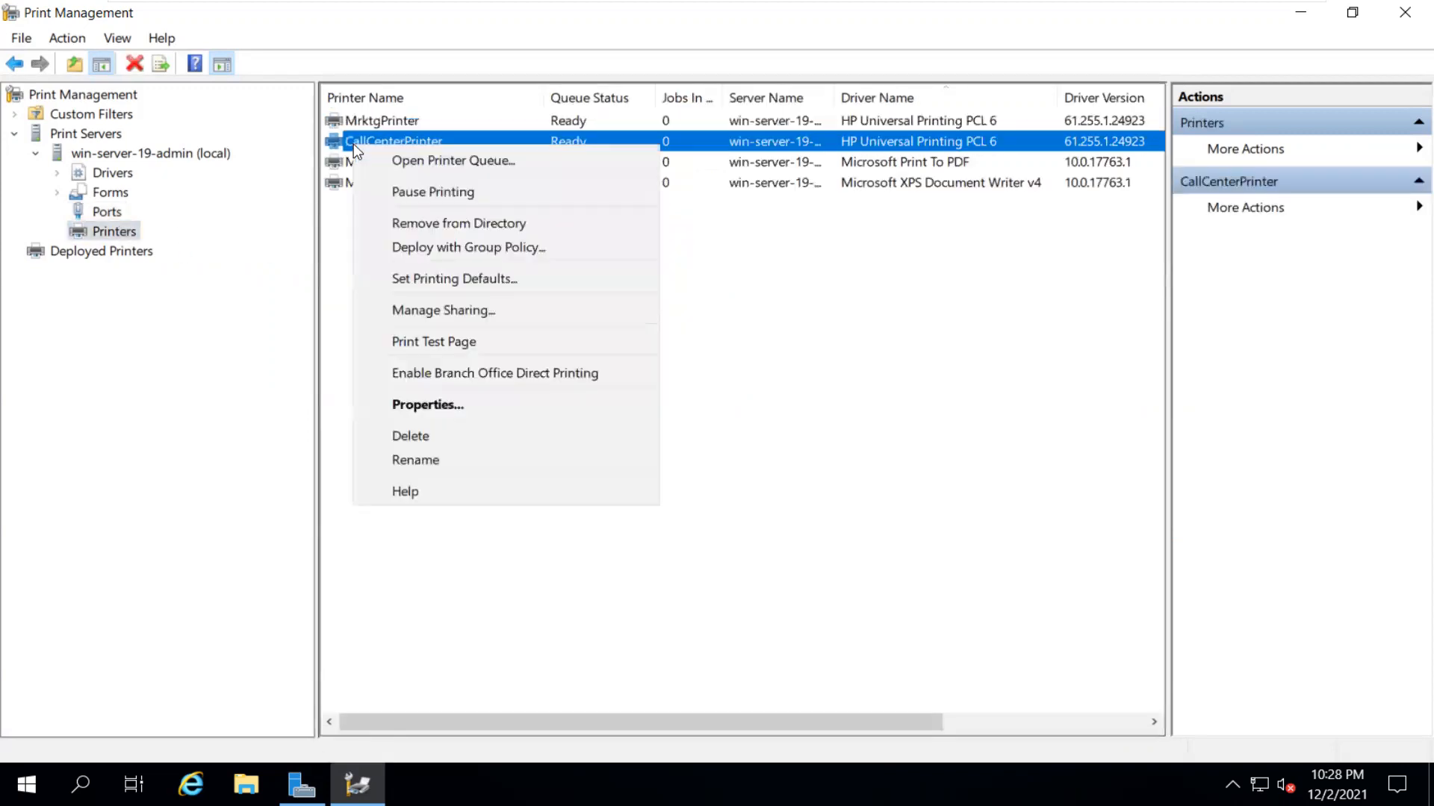
pyautogui.click(441, 405)
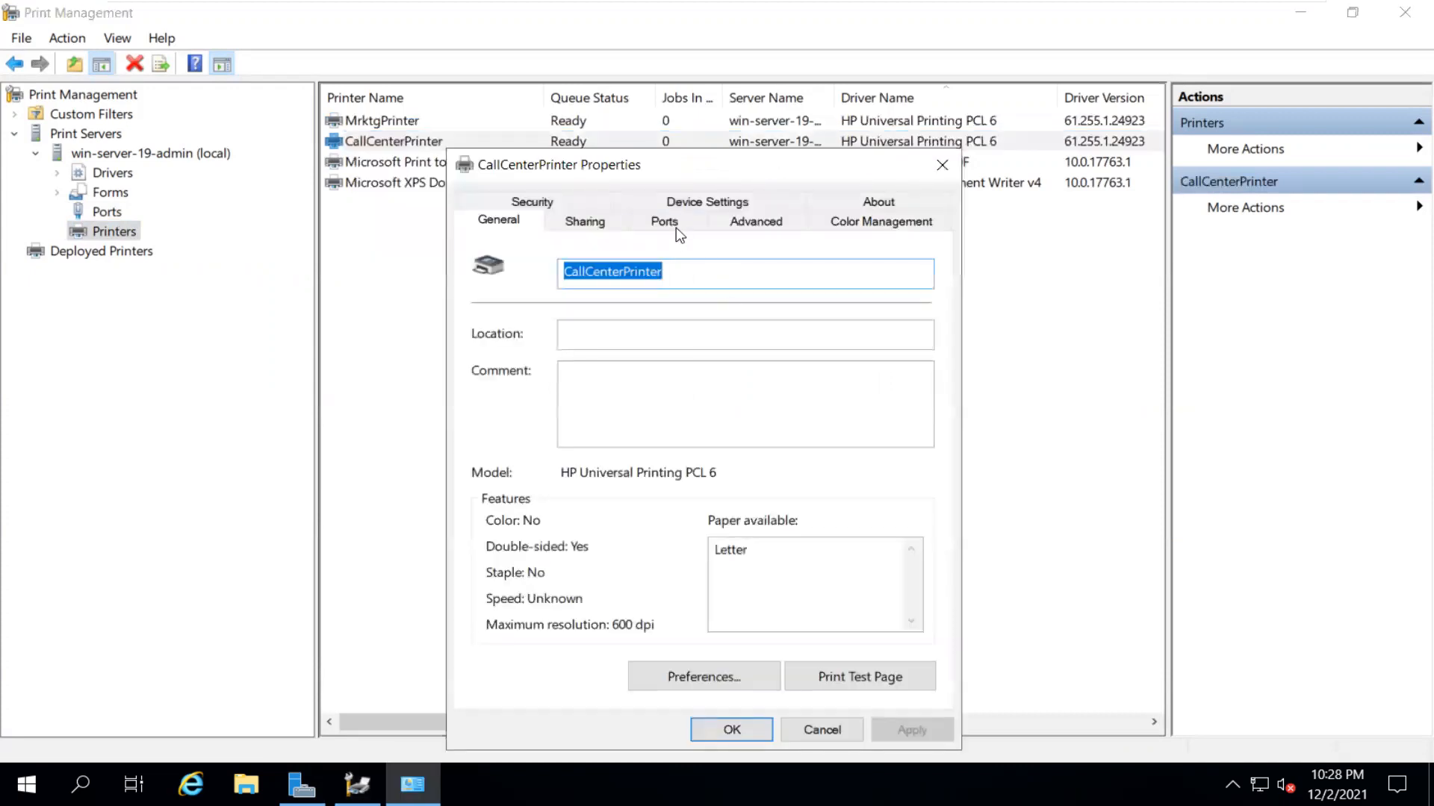
pyautogui.click(664, 222)
pyautogui.moveTo(548, 381); pyautogui.dragTo(693, 380)
pyautogui.scroll(-1, 926, 469)
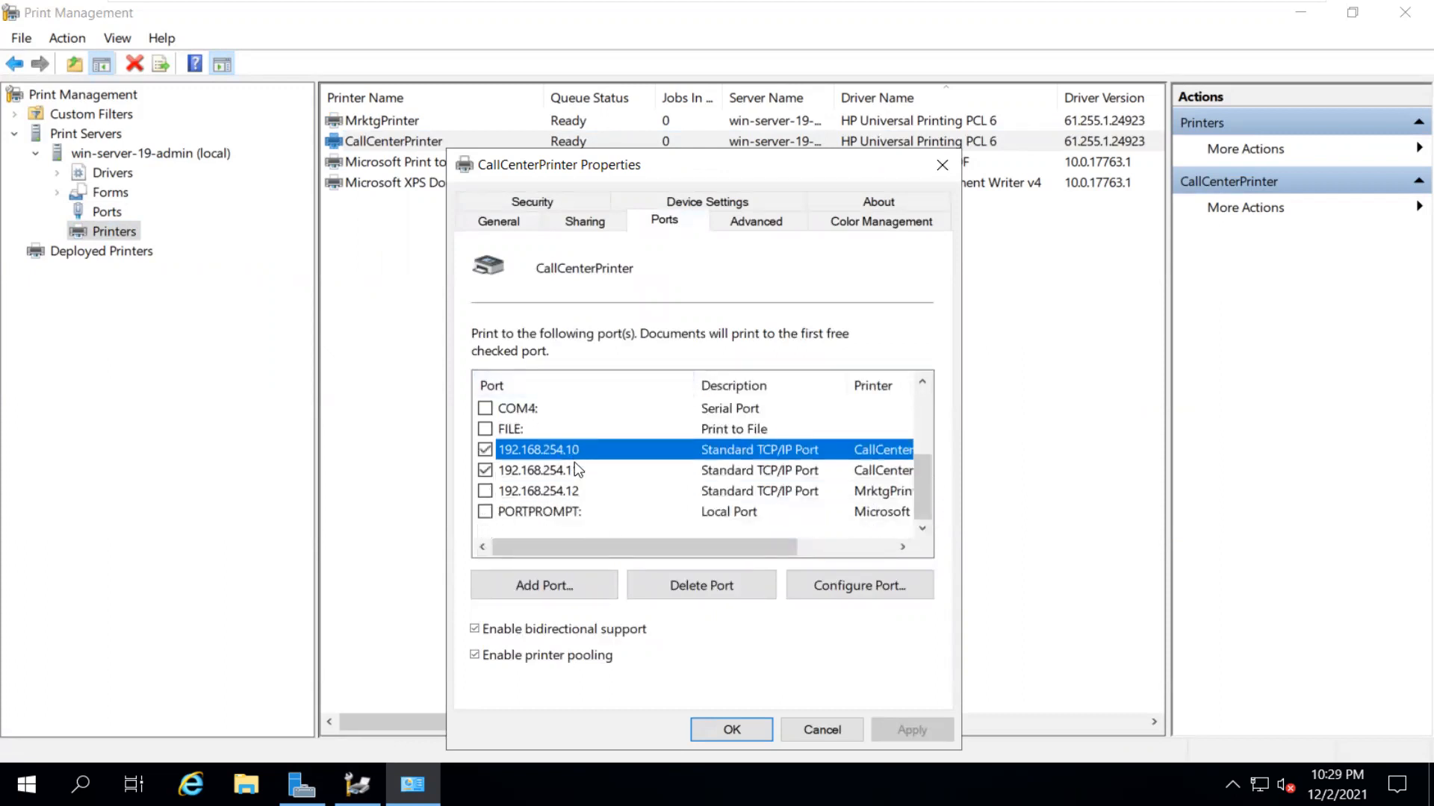
# Review CallCenterPrinter's share name, general details and Authenticated Users permissions, and close its properties without changes
pyautogui.click(581, 224)
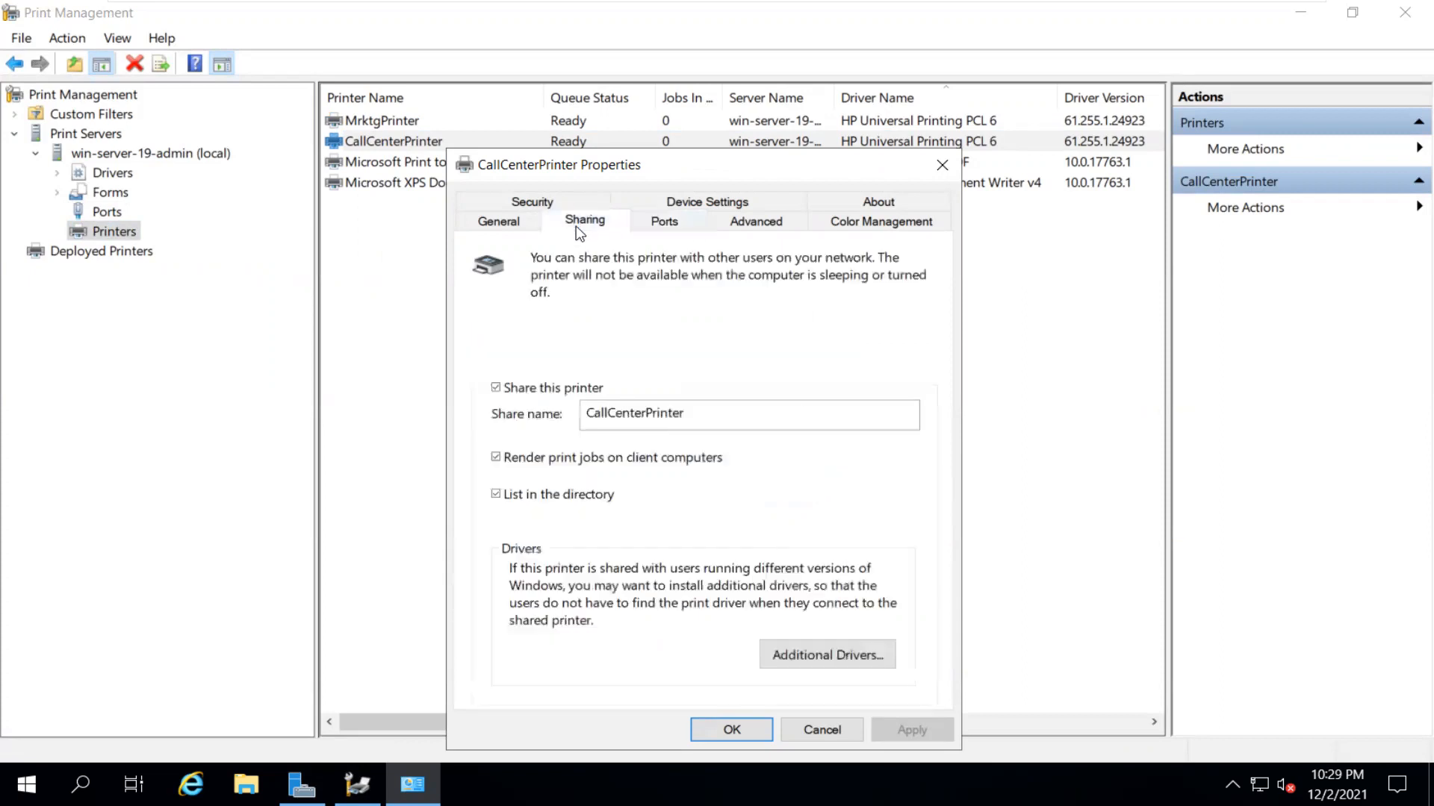
pyautogui.doubleClick(591, 411)
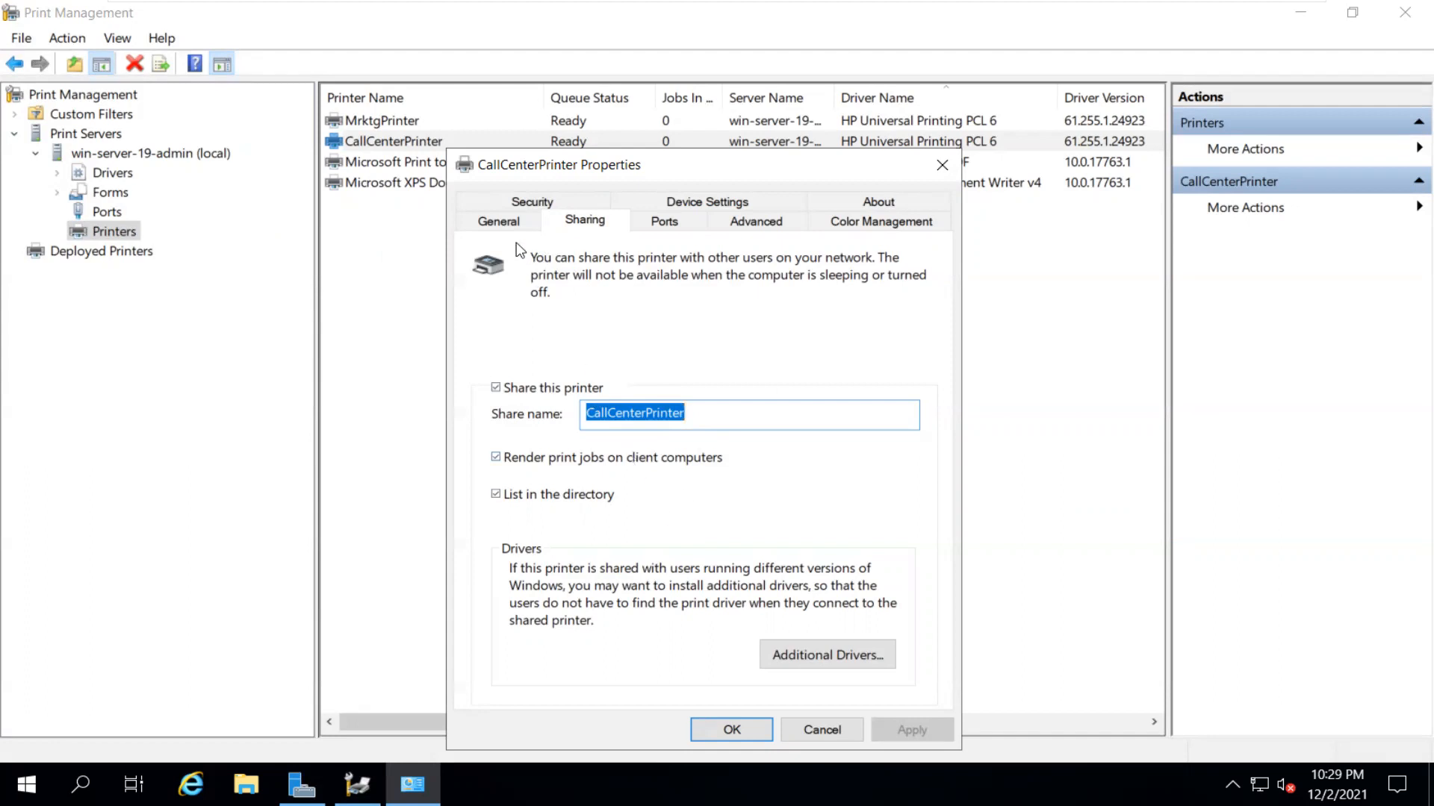
pyautogui.click(507, 223)
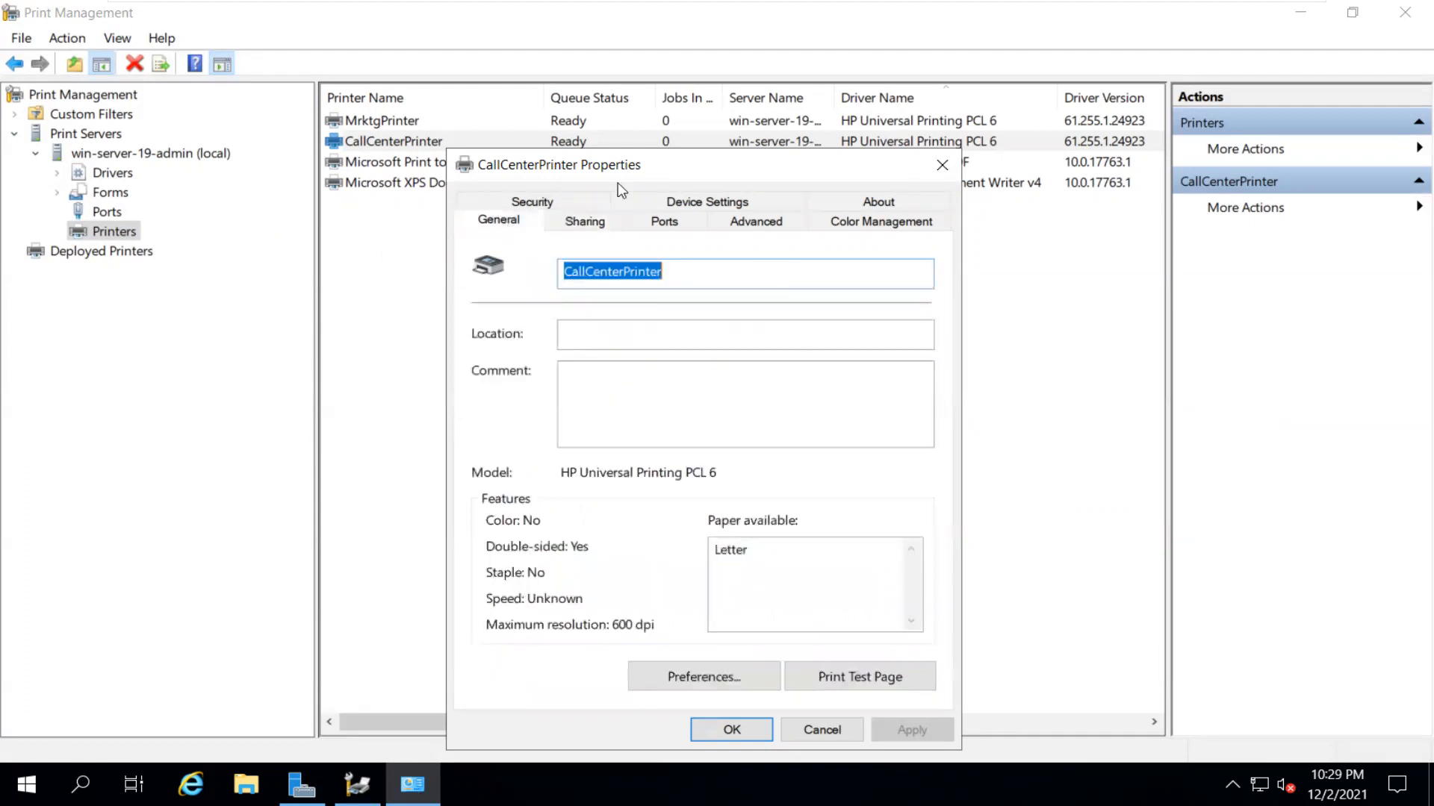
pyautogui.click(527, 201)
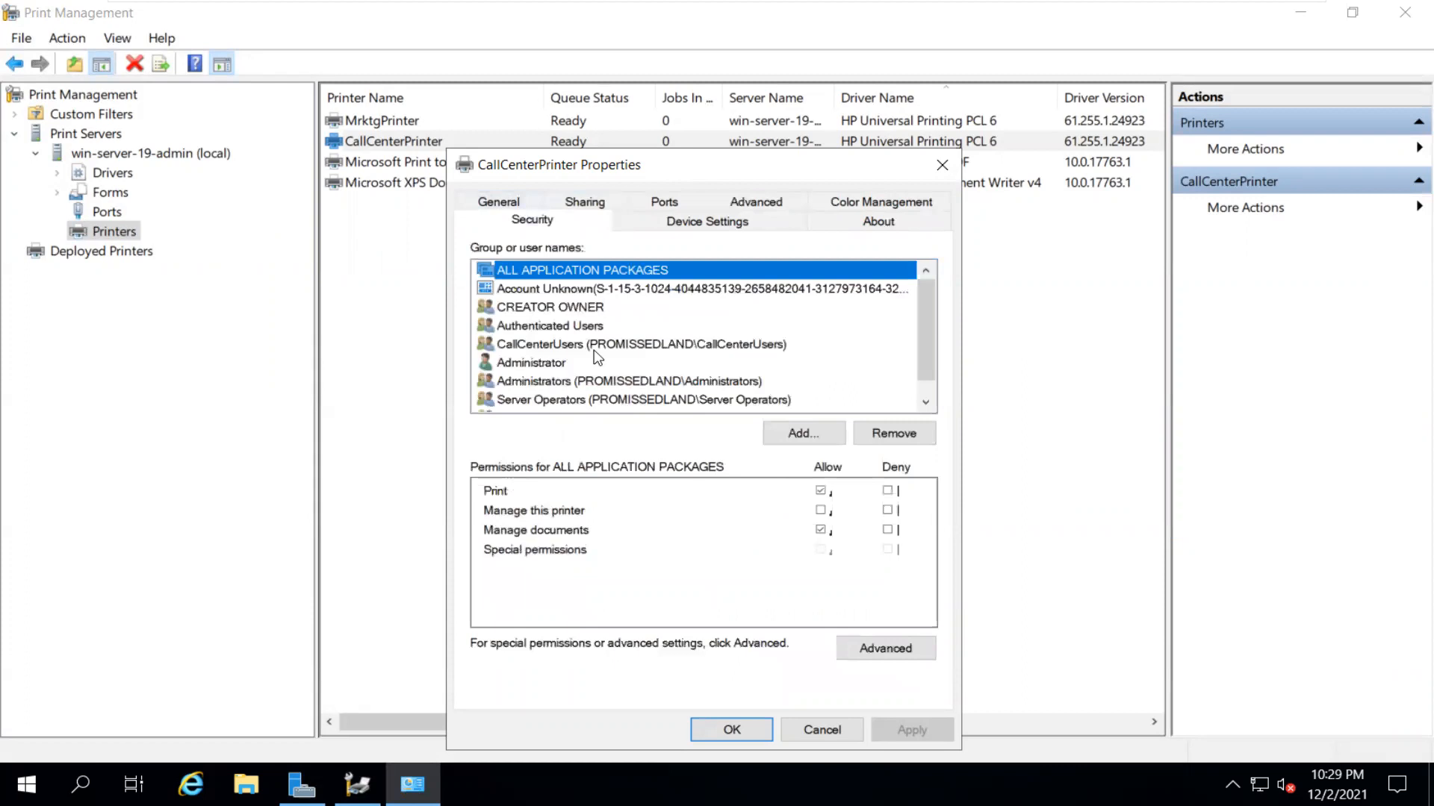
pyautogui.moveTo(926, 366)
pyautogui.mouseDown()
pyautogui.moveTo(934, 394)
pyautogui.moveTo(938, 340)
pyautogui.moveTo(940, 383)
pyautogui.mouseUp()
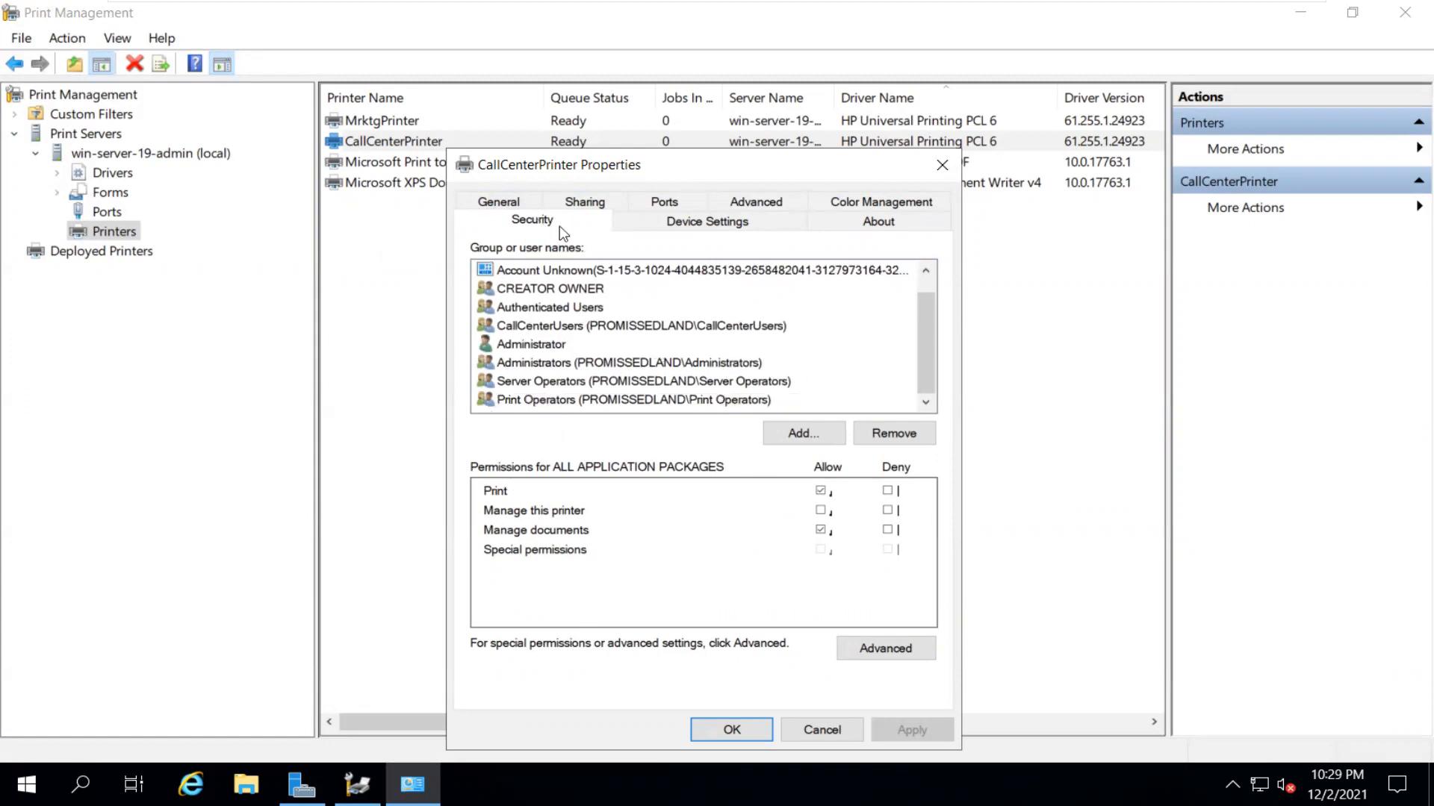
pyautogui.click(562, 311)
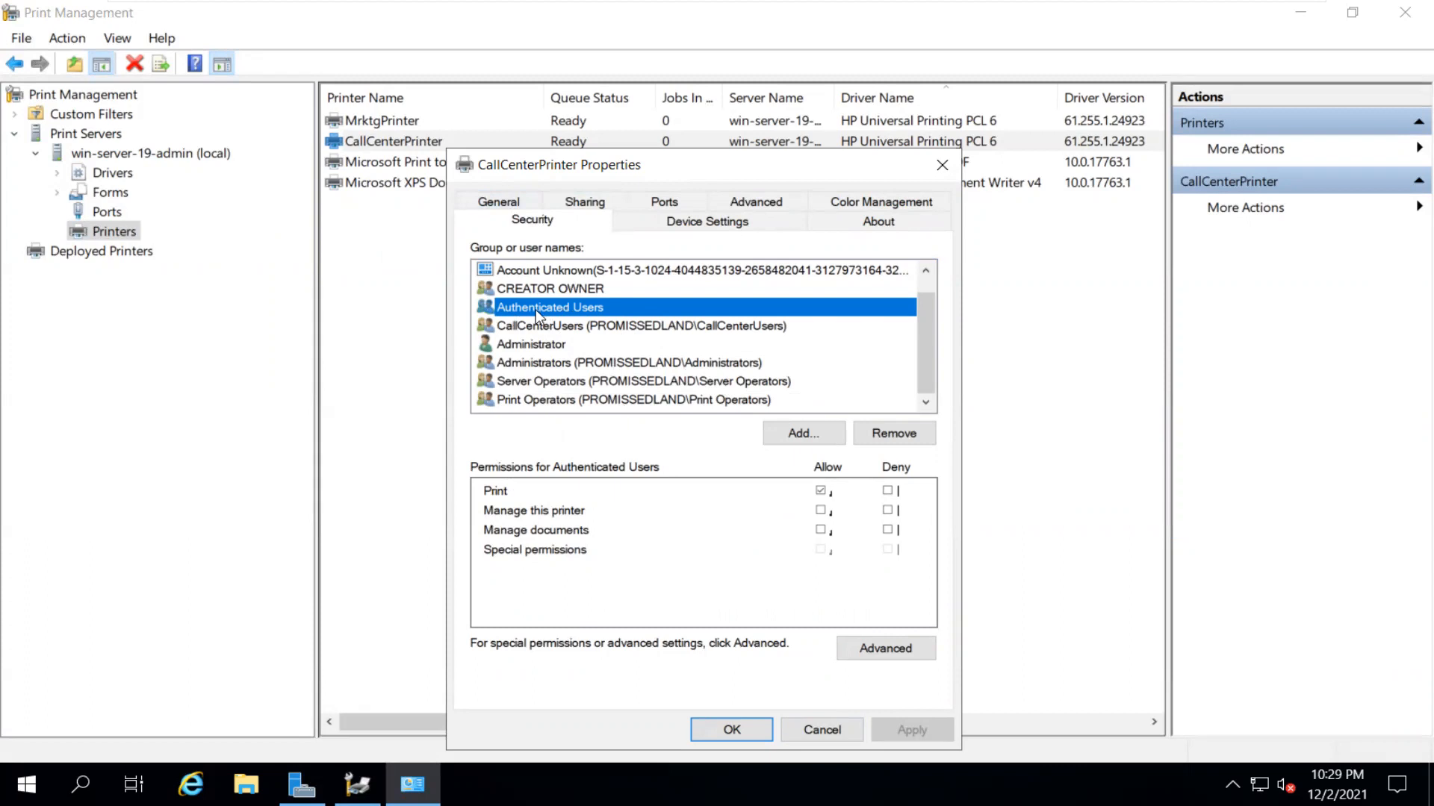
pyautogui.click(831, 723)
# Review MrktgPrinter's sharing, port and Marketing group permissions in its properties, and close them without changes
pyautogui.rightClick(365, 118)
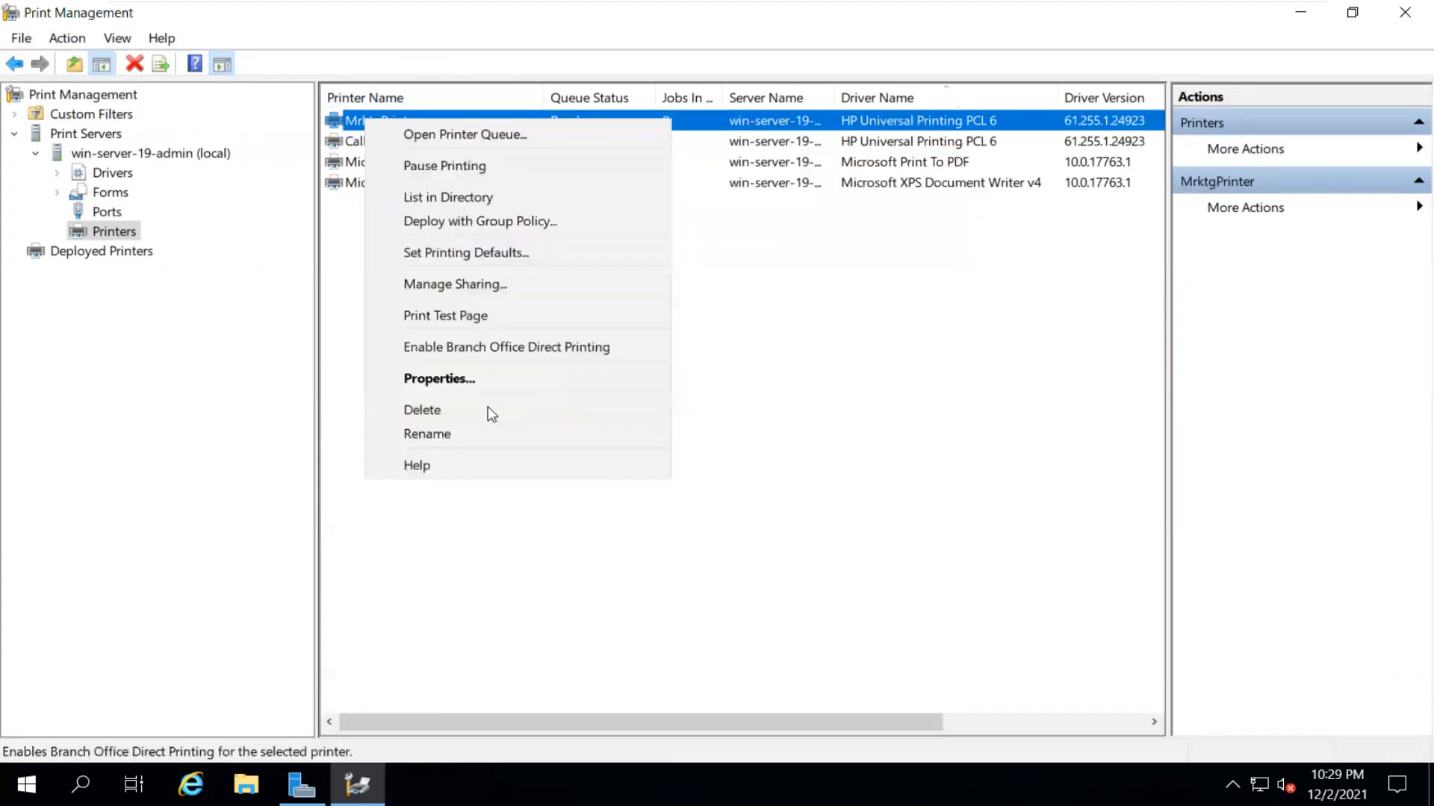
pyautogui.click(447, 380)
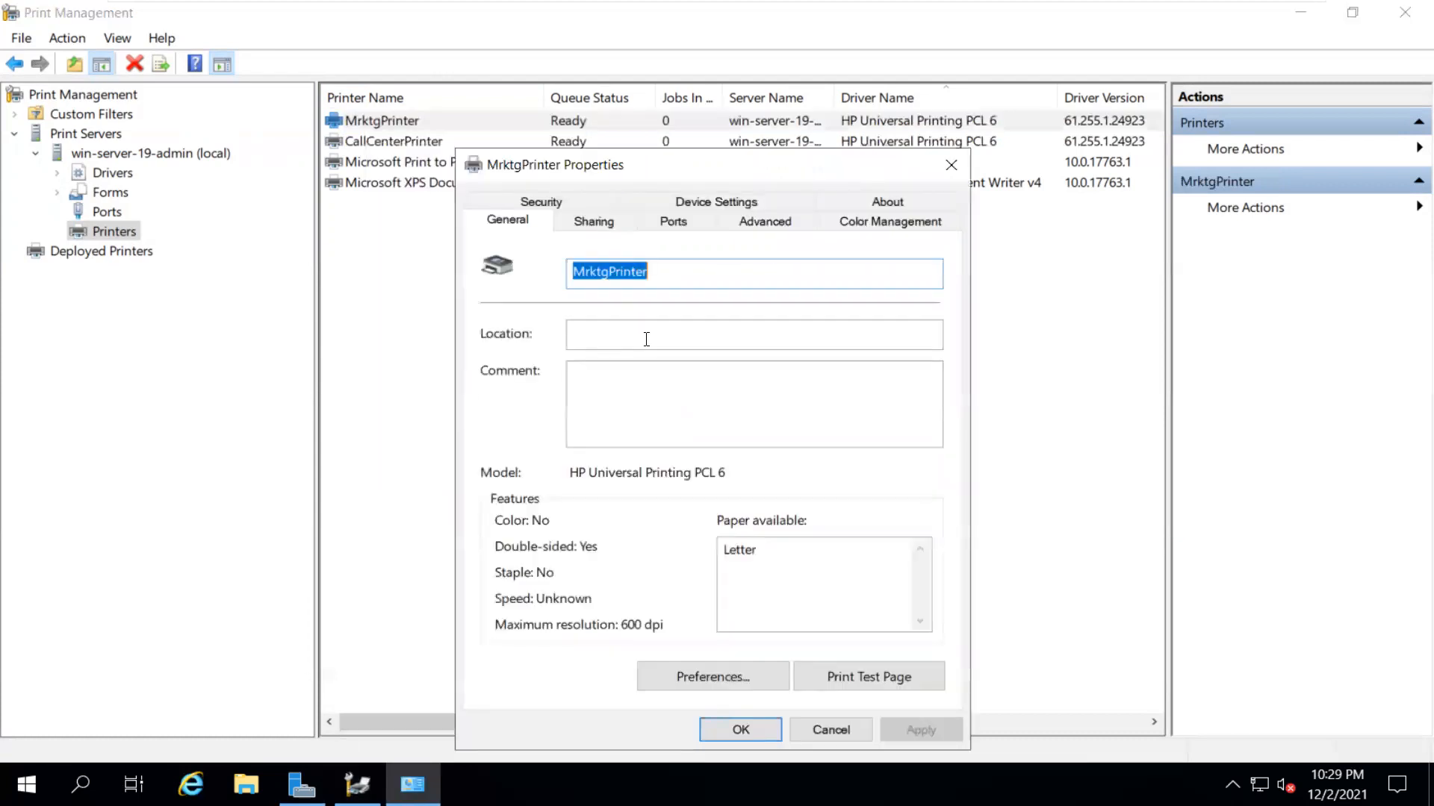
pyautogui.click(600, 221)
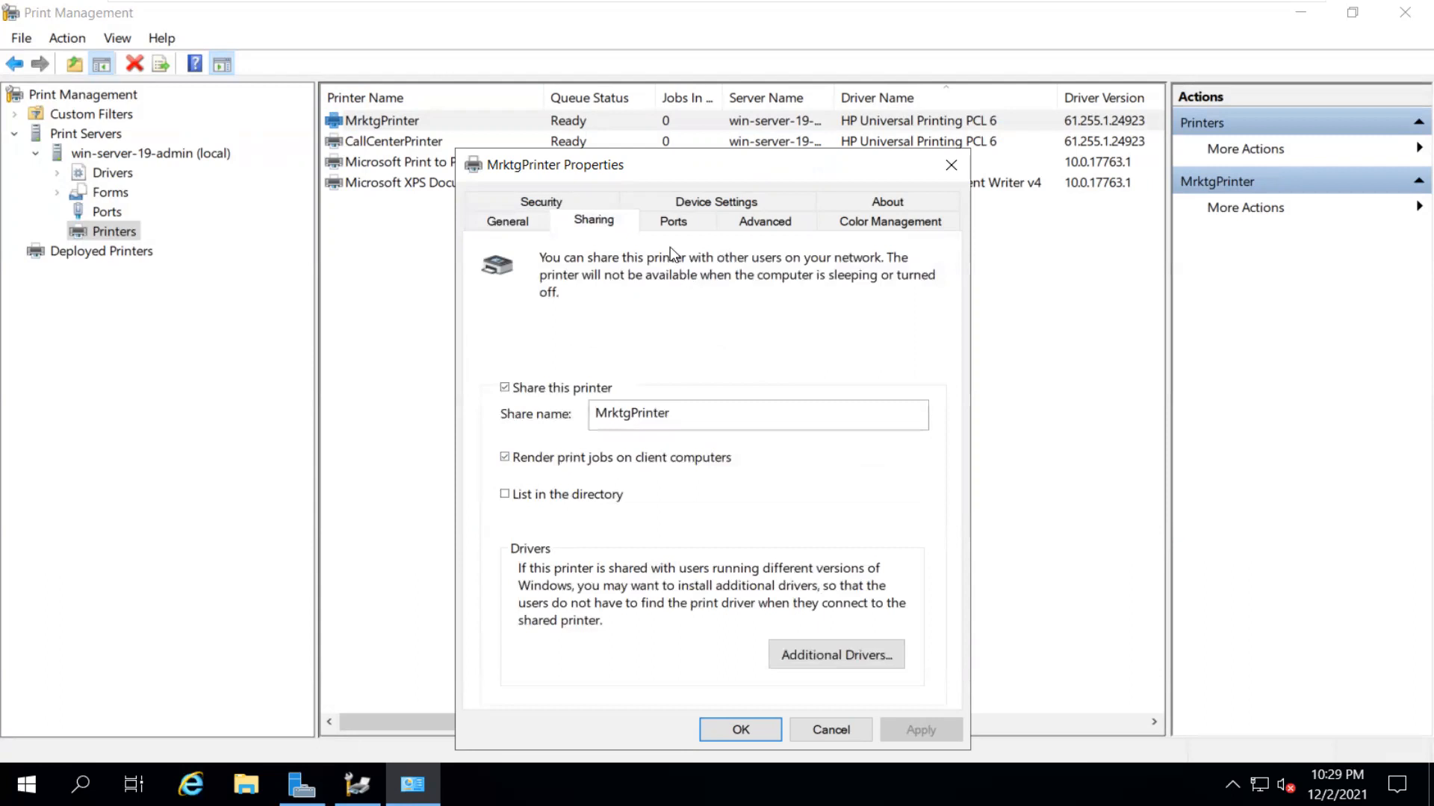
pyautogui.click(673, 221)
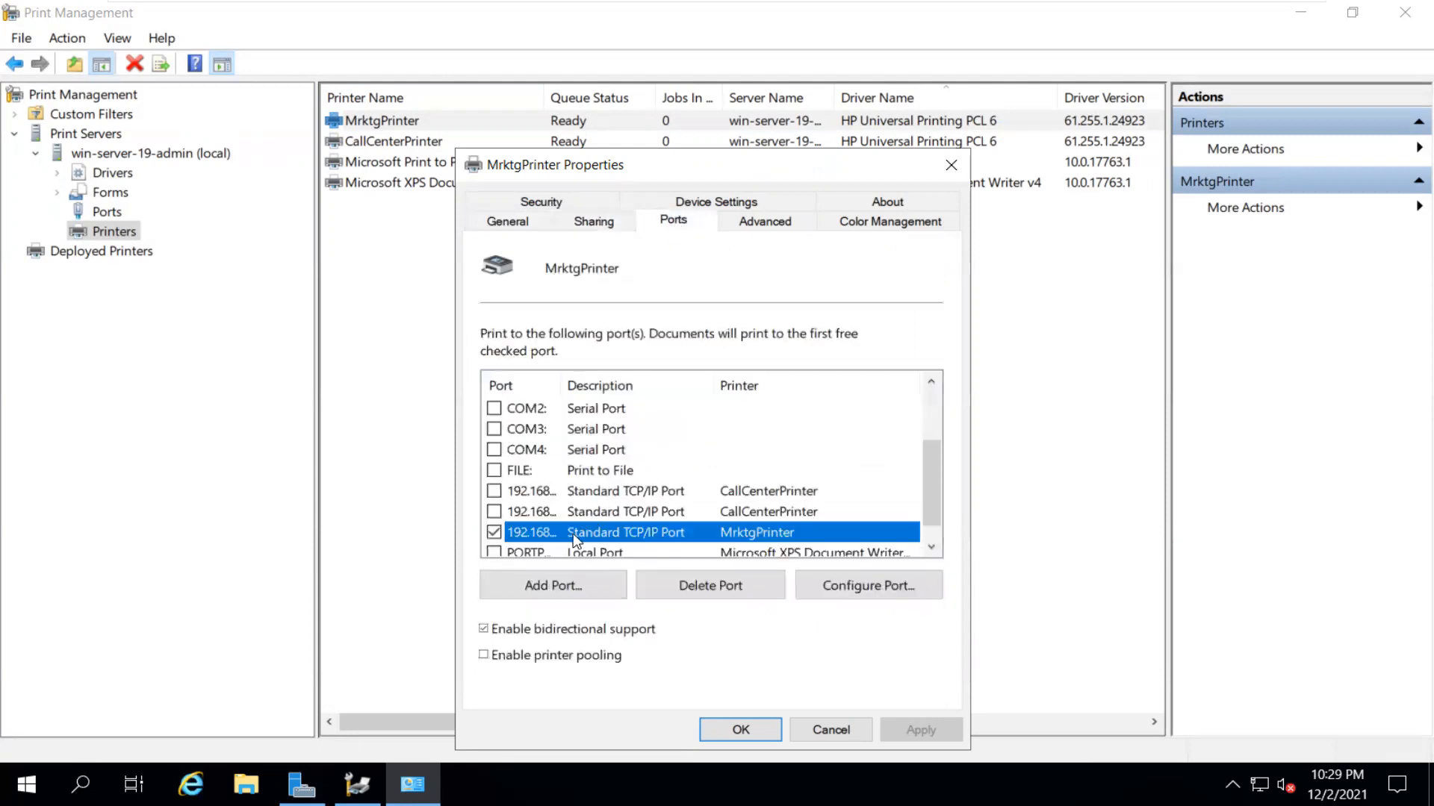
pyautogui.click(527, 200)
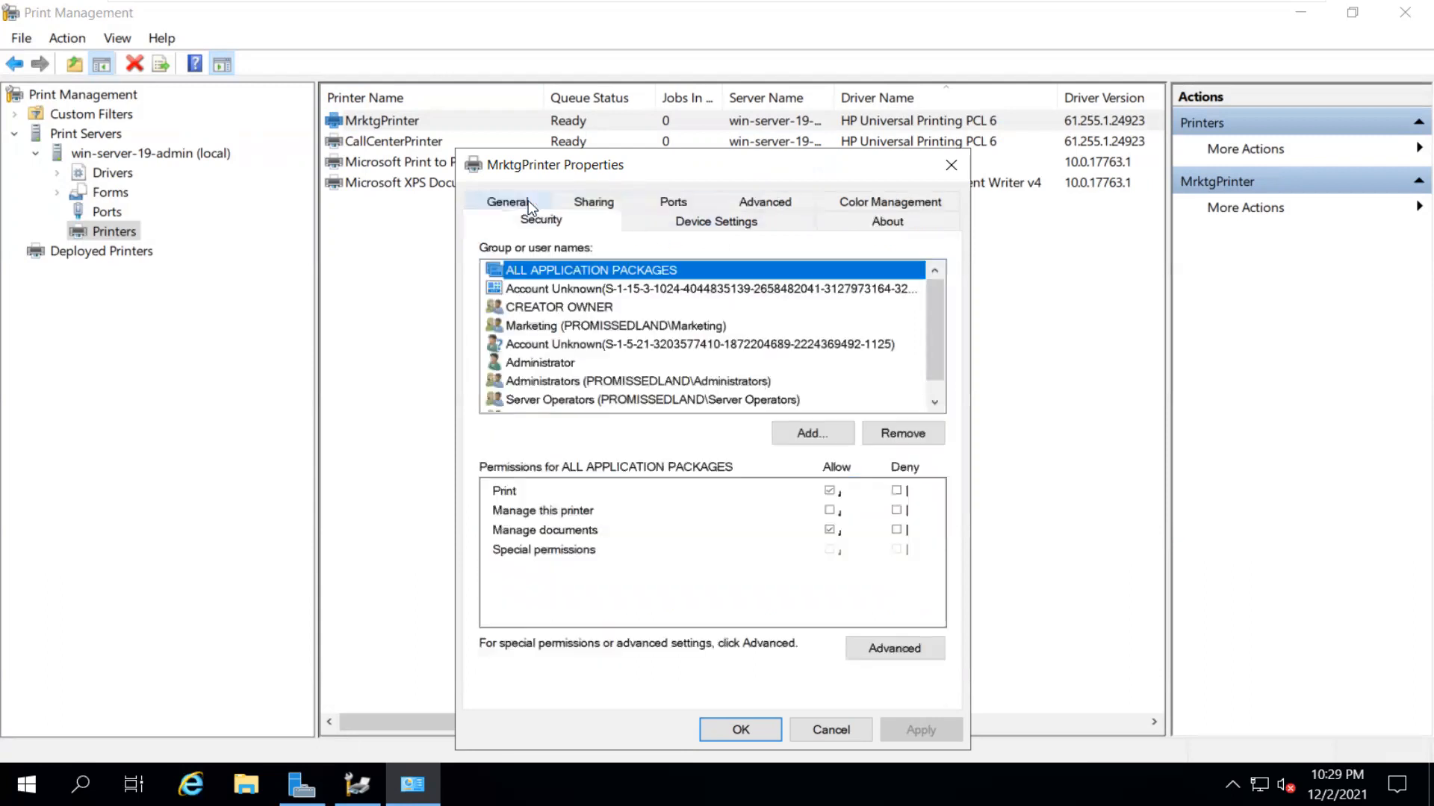
pyautogui.click(571, 329)
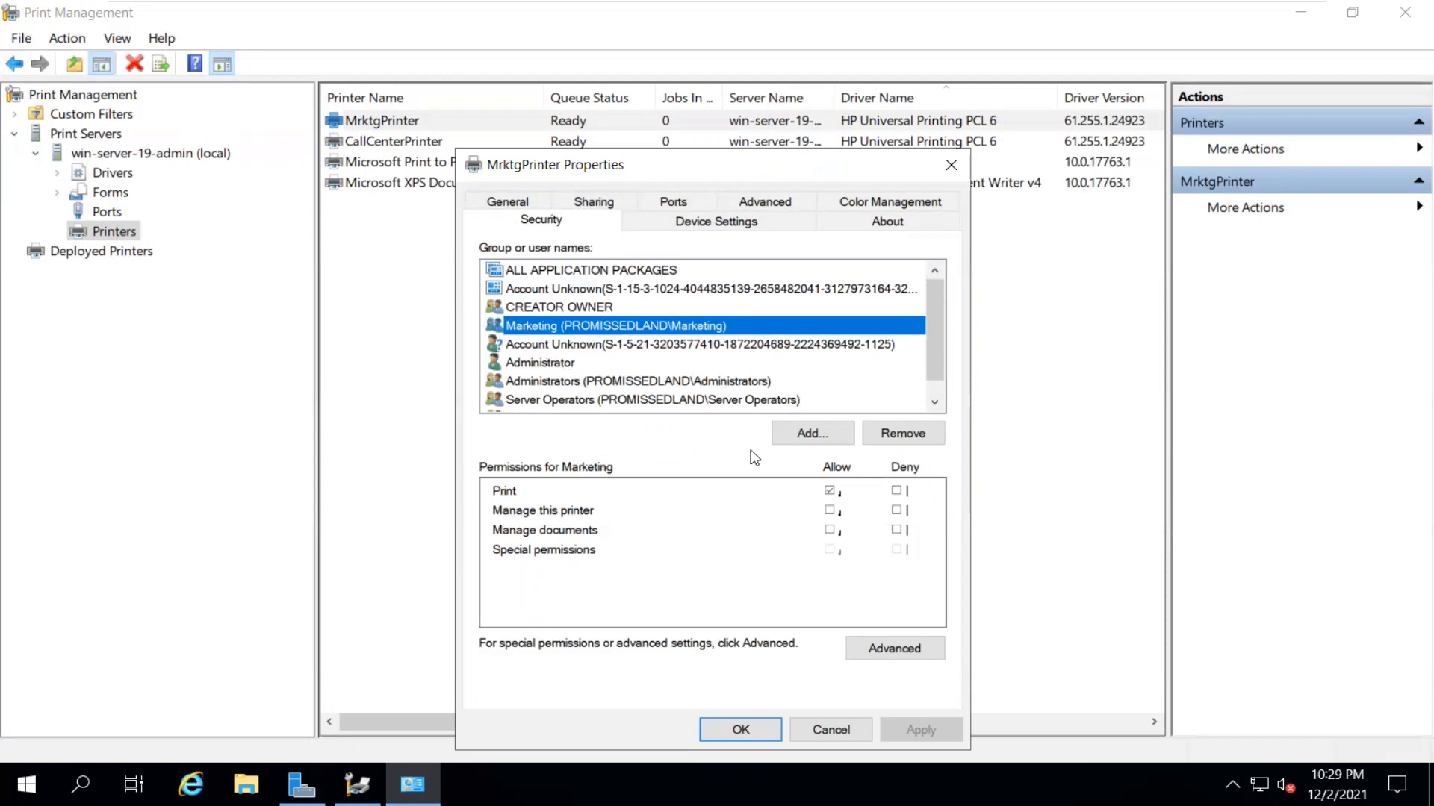
pyautogui.click(831, 729)
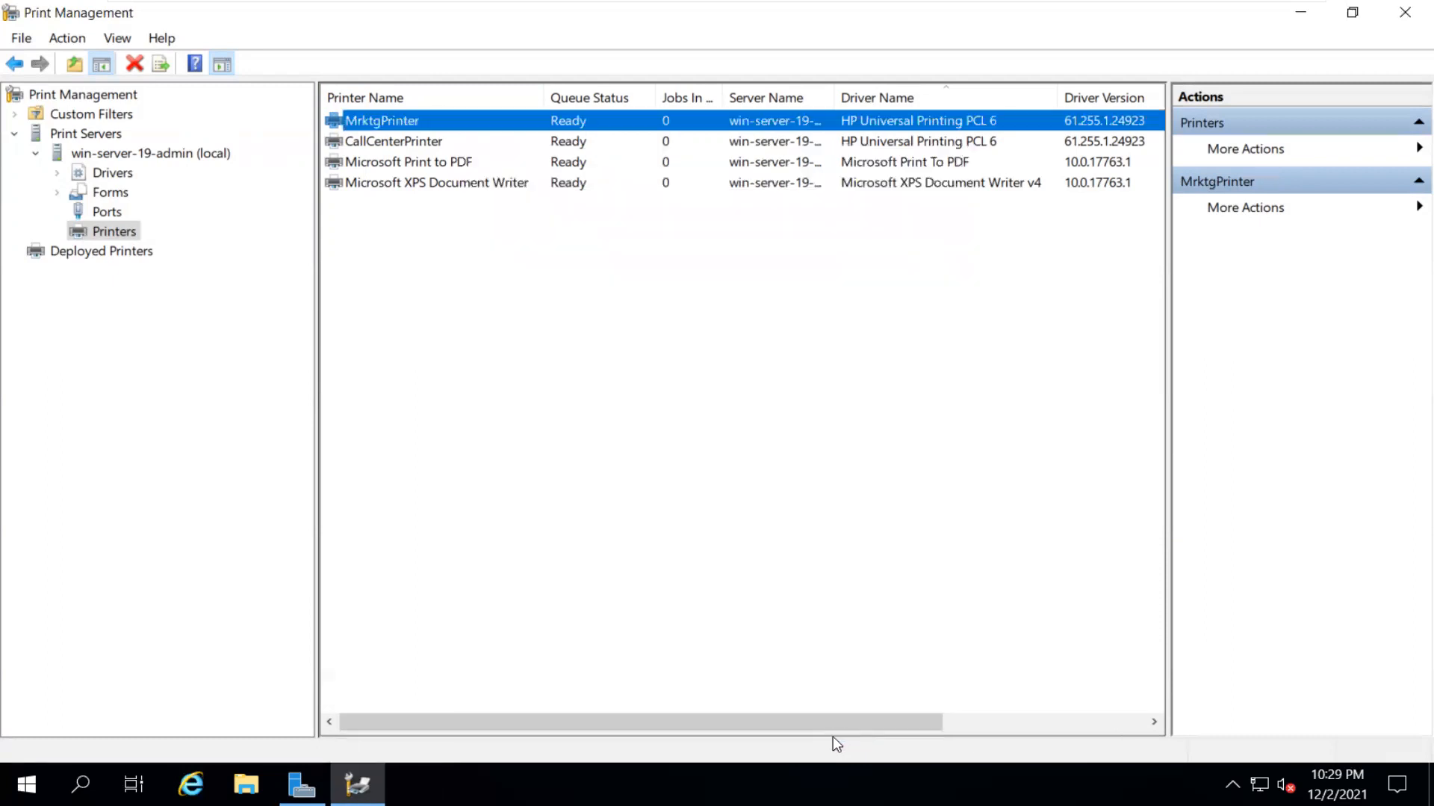
pyautogui.moveTo(826, 3)
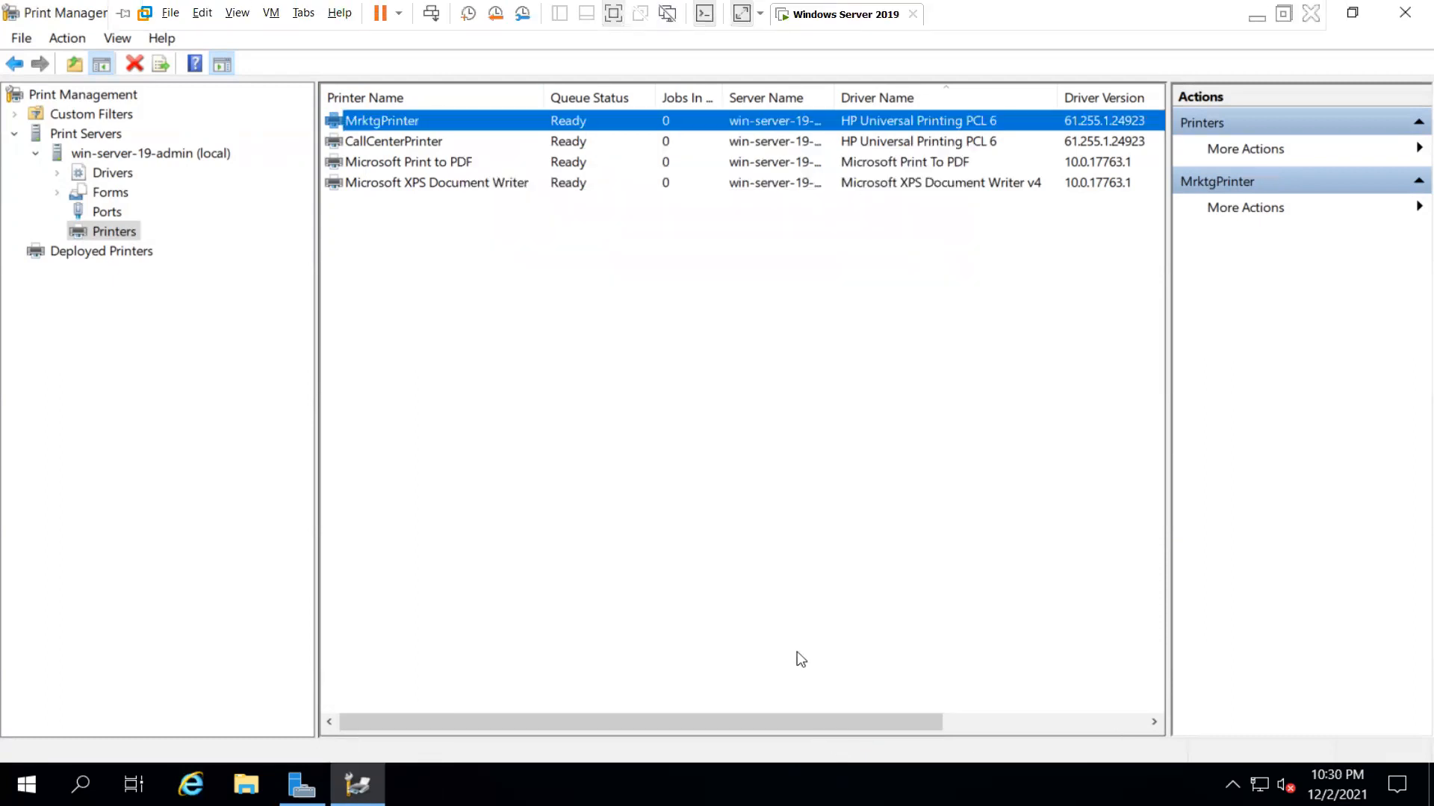